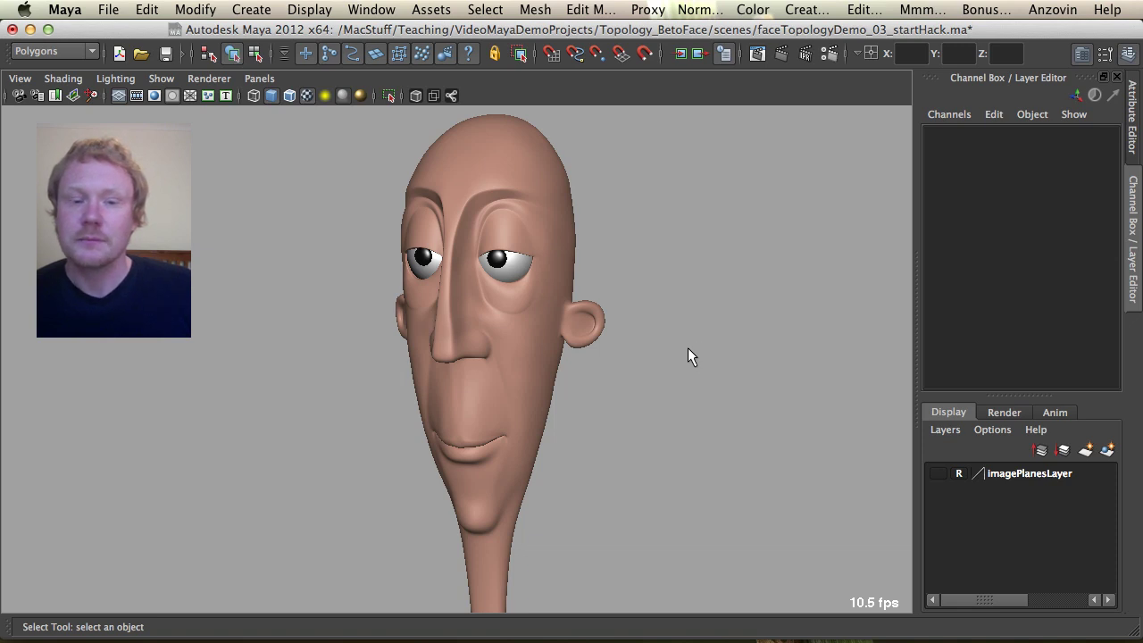
# Step back through the animation keys to the rough grey version of the head.
pyautogui.moveTo(591, 323)
pyautogui.keyDown('alt'); pyautogui.mouseDown()
pyautogui.moveTo(604, 316)
pyautogui.moveTo(579, 313)
pyautogui.mouseUp(); pyautogui.keyUp('alt')
pyautogui.hotkey('alt', ',')
pyautogui.hotkey('alt', ',')
pyautogui.hotkey('alt', ',')
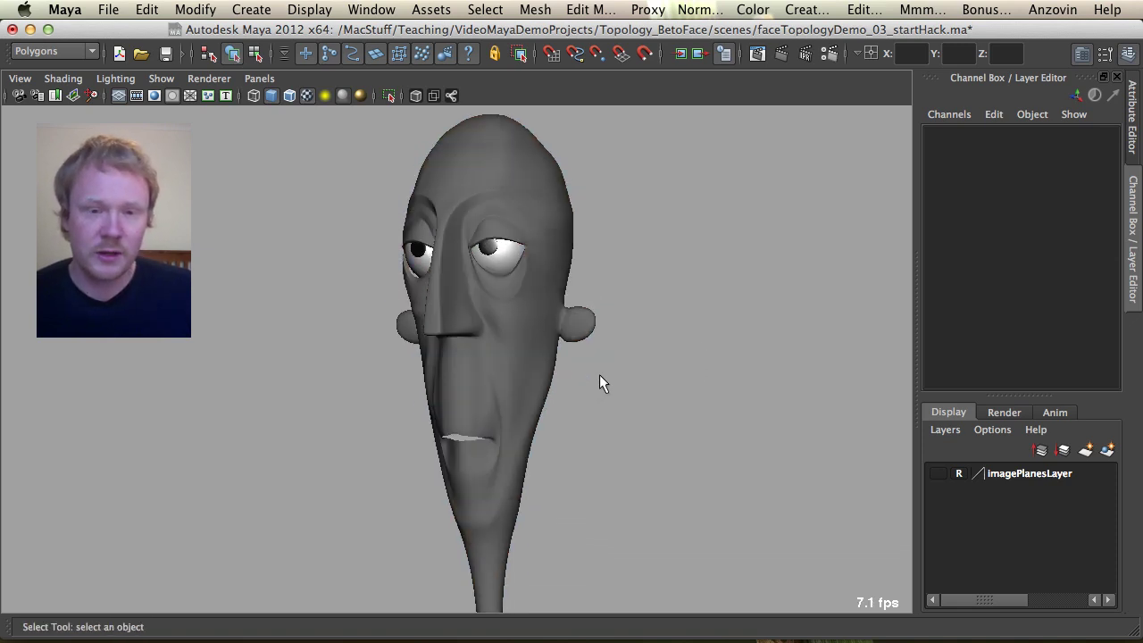
# Display the rough head without smoothing and select its mesh to show the wireframe cage.
pyautogui.press('1')
pyautogui.moveTo(596, 408)
pyautogui.keyDown('alt'); pyautogui.mouseDown()
pyautogui.moveTo(669, 403)
pyautogui.moveTo(705, 335)
pyautogui.moveTo(651, 342)
pyautogui.moveTo(617, 390)
pyautogui.moveTo(536, 383)
pyautogui.moveTo(612, 412)
pyautogui.mouseUp(); pyautogui.keyUp('alt')
pyautogui.click(540, 168)
pyautogui.keyDown('alt'); pyautogui.moveTo(539, 168); pyautogui.dragTo(579, 335); pyautogui.keyUp('alt')
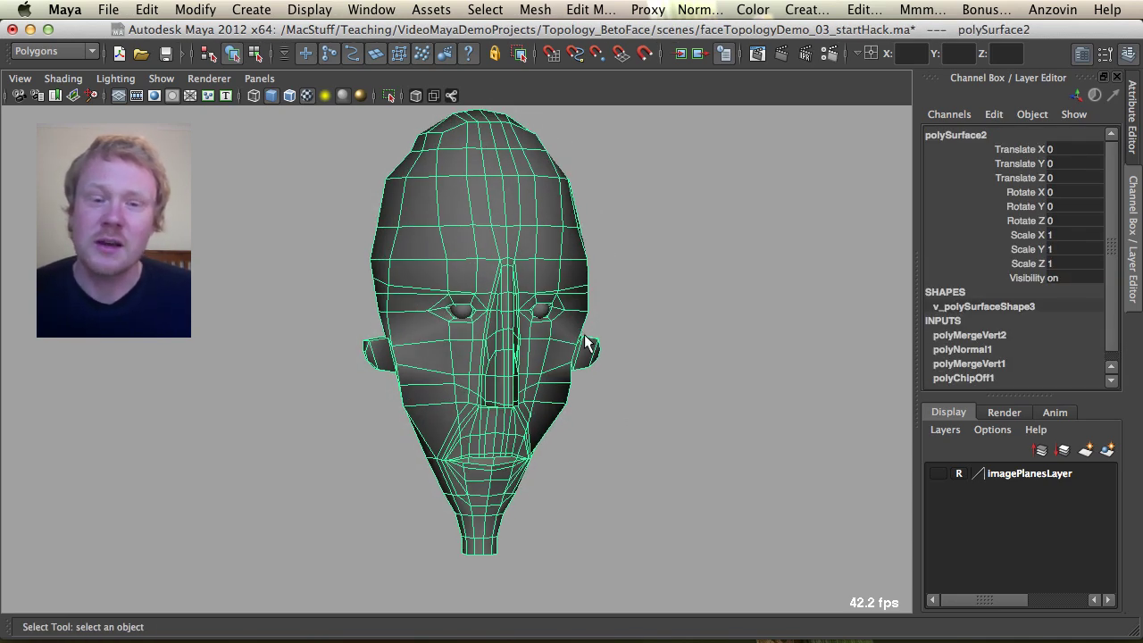
# Examine the head's edge flow around the forehead, eyes, nose and mouth from the front and the side.
pyautogui.keyDown('alt'); pyautogui.moveTo(586, 342); pyautogui.dragTo(438, 339); pyautogui.keyUp('alt')
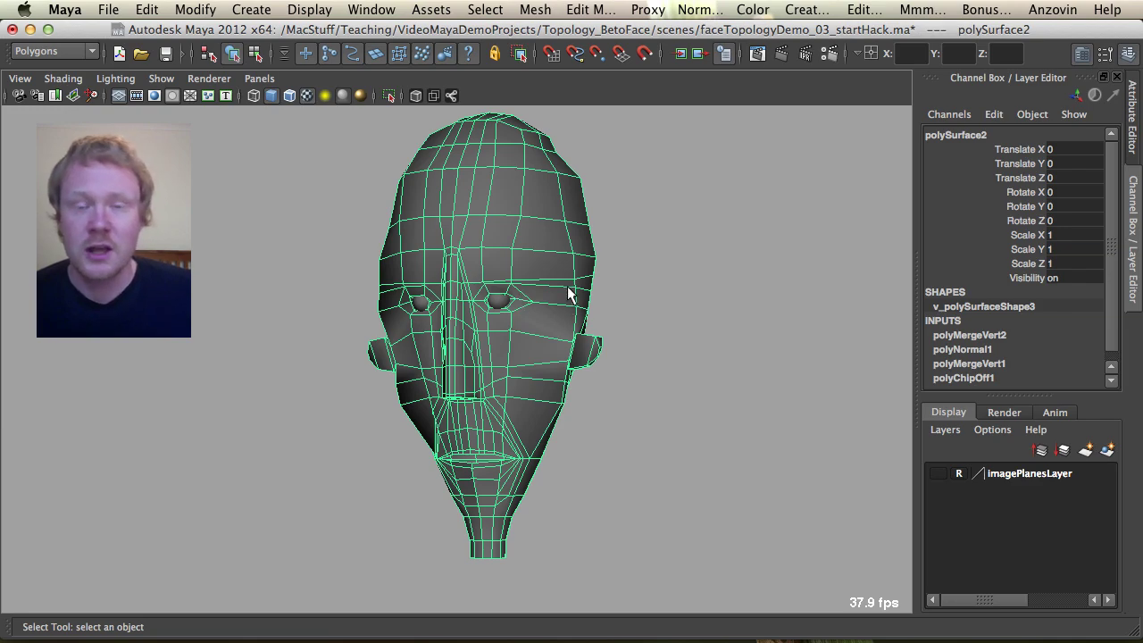
pyautogui.keyDown('alt'); pyautogui.moveTo(576, 297); pyautogui.dragTo(604, 291); pyautogui.keyUp('alt')
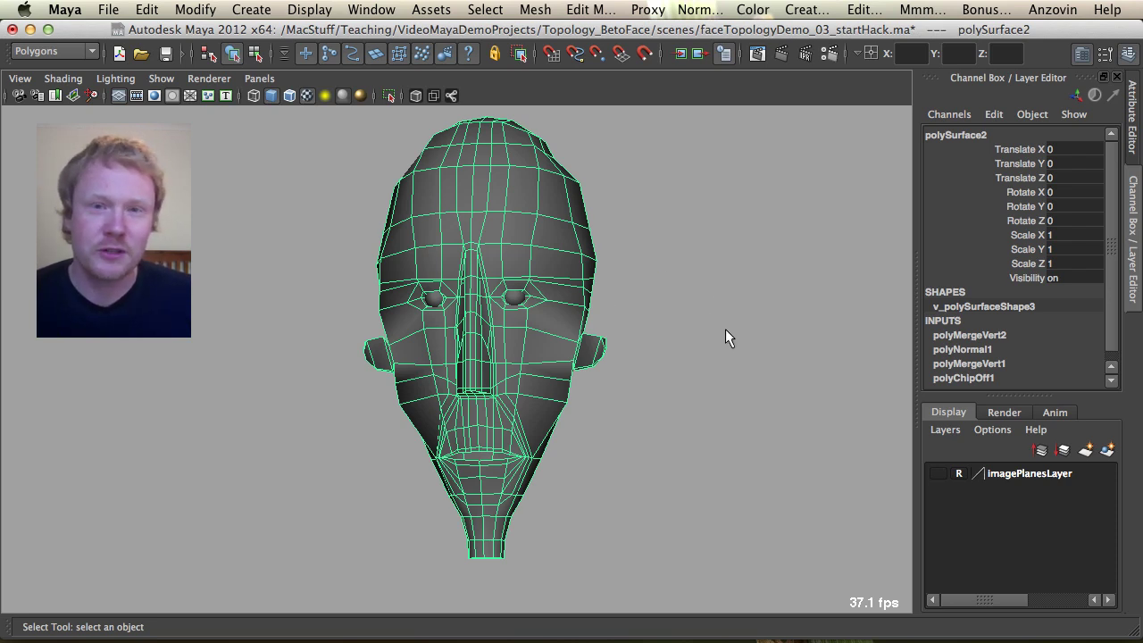
pyautogui.moveTo(725, 326)
pyautogui.keyDown('alt'); pyautogui.mouseDown()
pyautogui.moveTo(699, 340)
pyautogui.moveTo(714, 341)
pyautogui.mouseUp(); pyautogui.keyUp('alt')
pyautogui.keyDown('alt'); pyautogui.moveTo(662, 228); pyautogui.dragTo(660, 237); pyautogui.keyUp('alt')
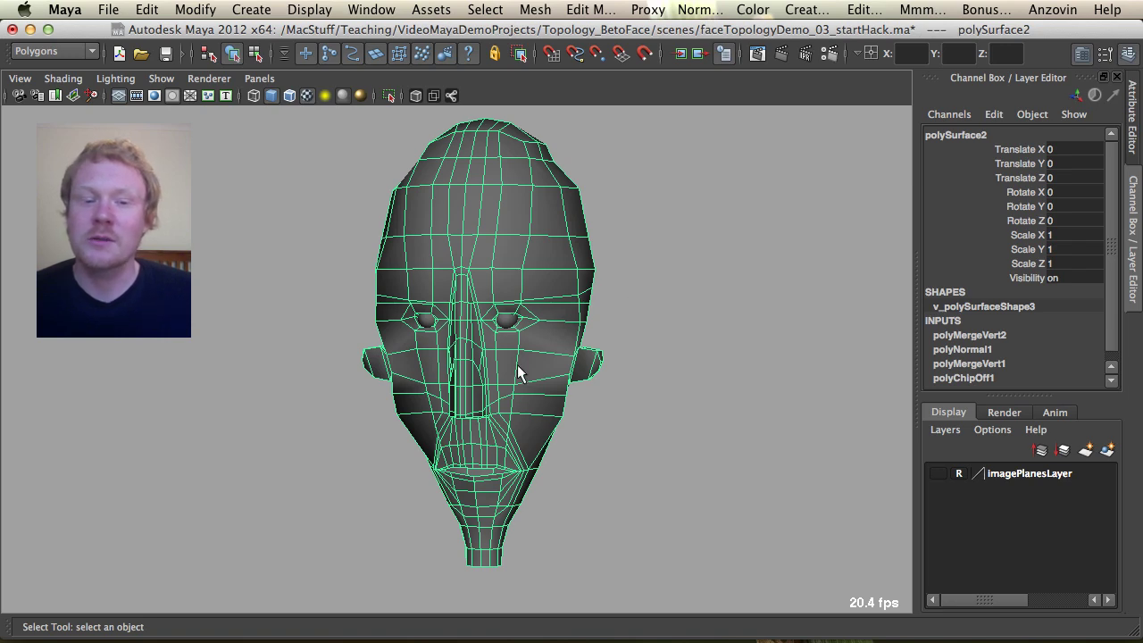
pyautogui.keyDown('alt'); pyautogui.moveTo(592, 307); pyautogui.dragTo(740, 314, button='right'); pyautogui.keyUp('alt')
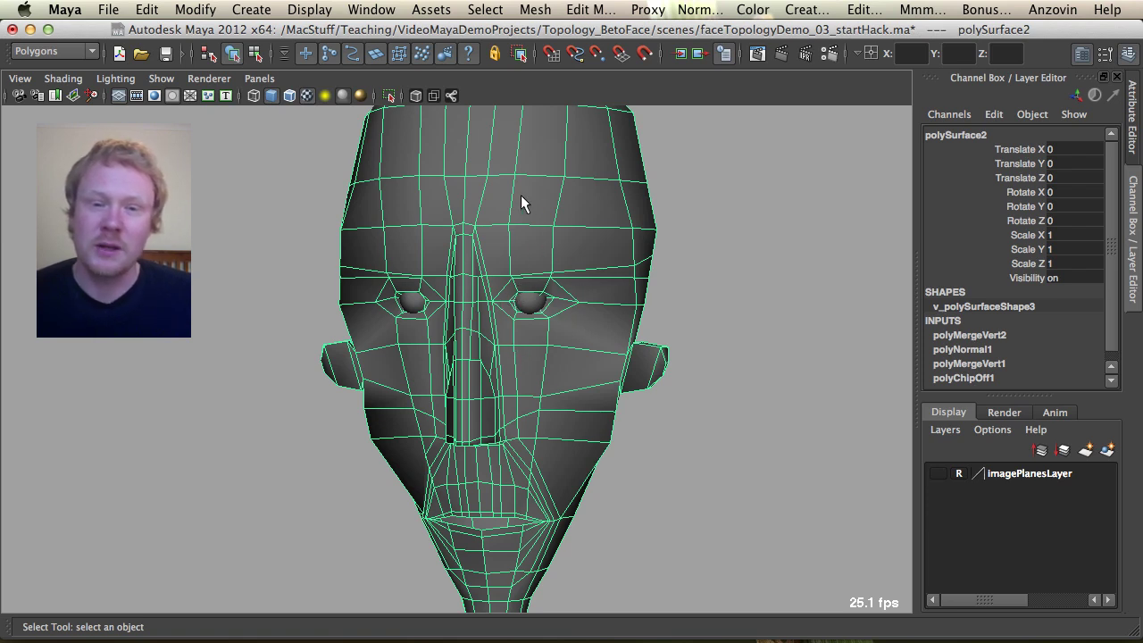
pyautogui.keyDown('alt'); pyautogui.moveTo(530, 470); pyautogui.dragTo(532, 451); pyautogui.keyUp('alt')
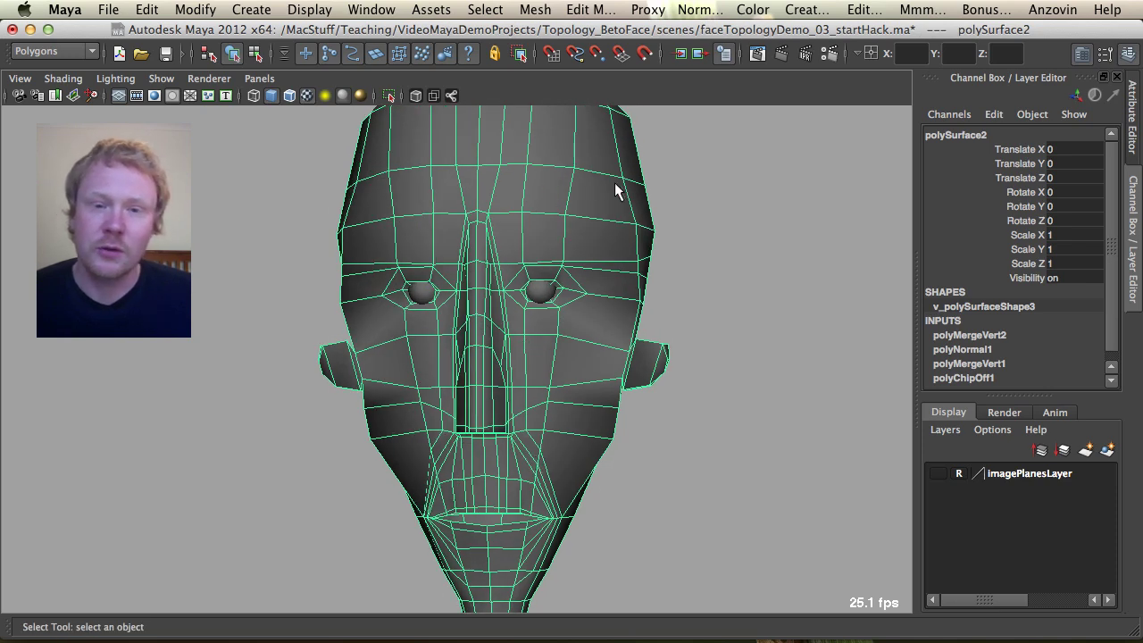
pyautogui.keyDown('alt'); pyautogui.moveTo(599, 187); pyautogui.dragTo(369, 331); pyautogui.keyUp('alt')
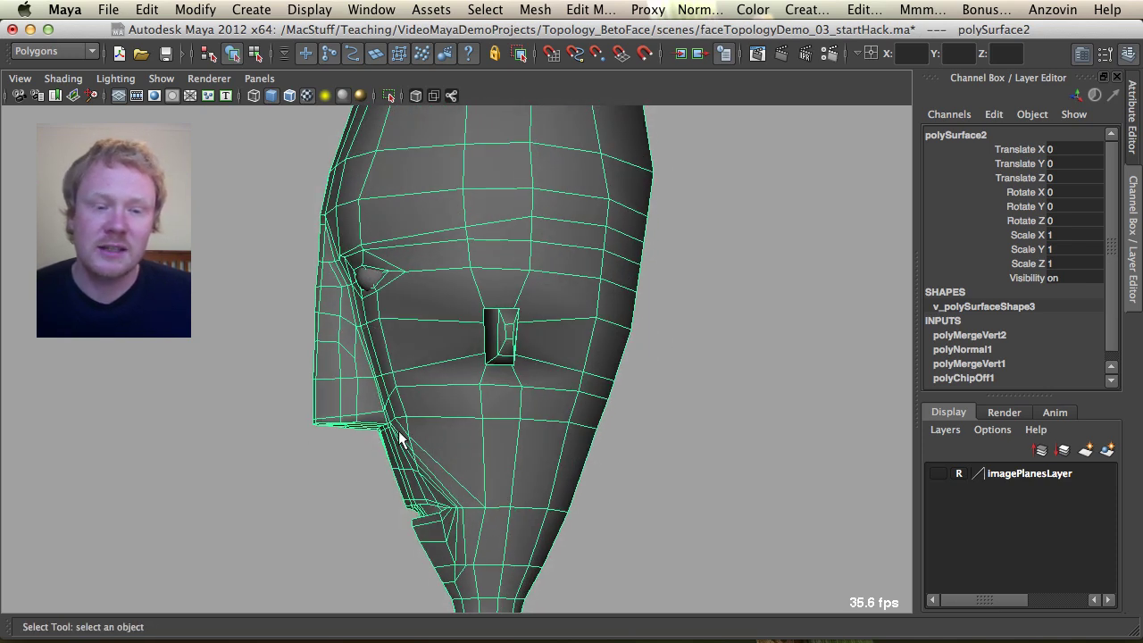
pyautogui.keyDown('alt'); pyautogui.moveTo(319, 191); pyautogui.dragTo(482, 285); pyautogui.keyUp('alt')
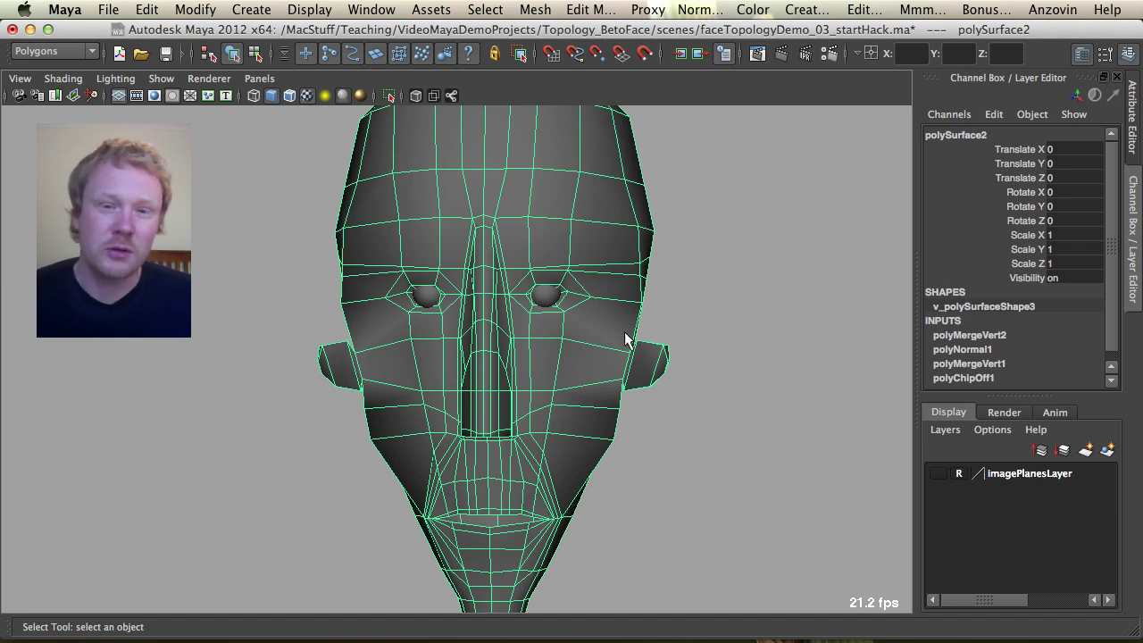
pyautogui.keyDown('alt'); pyautogui.moveTo(621, 326); pyautogui.dragTo(580, 310); pyautogui.keyUp('alt')
pyautogui.keyDown('alt'); pyautogui.moveTo(579, 274); pyautogui.dragTo(556, 312, button='middle'); pyautogui.keyUp('alt')
pyautogui.keyDown('alt'); pyautogui.moveTo(556, 313); pyautogui.dragTo(560, 304, button='right'); pyautogui.keyUp('alt')
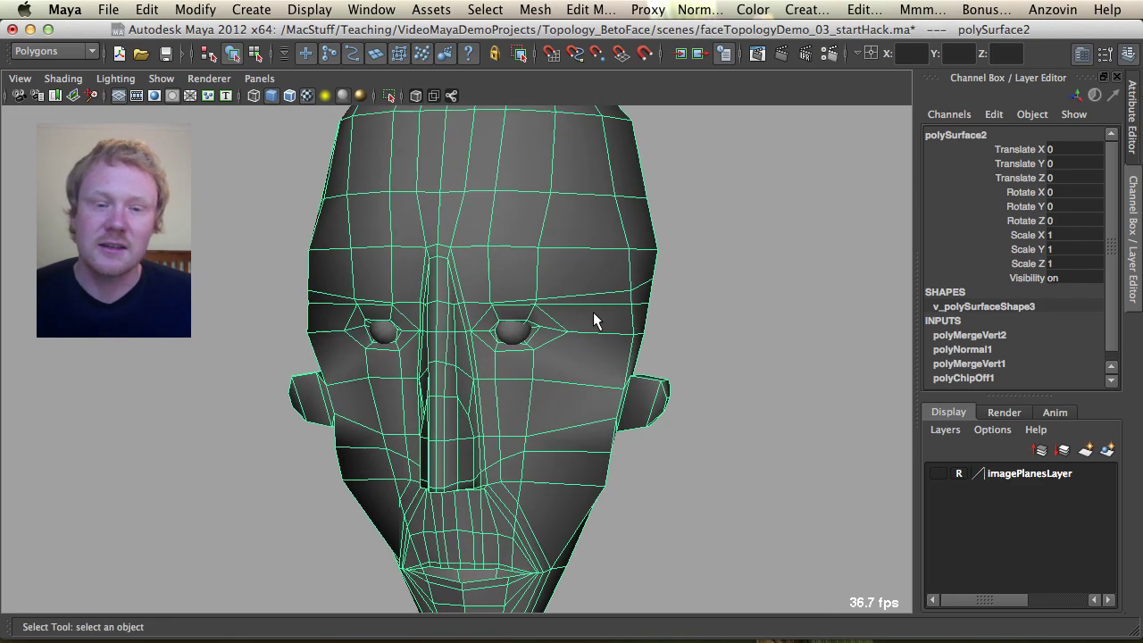
# Split a new edge line from beside the nose bridge up over one eye and across to the outer forehead.
pyautogui.keyDown('alt'); pyautogui.moveTo(837, 321); pyautogui.dragTo(566, 301, button='right'); pyautogui.keyUp('alt')
pyautogui.keyDown('alt'); pyautogui.moveTo(566, 301); pyautogui.dragTo(624, 294); pyautogui.keyUp('alt')
pyautogui.keyDown('alt'); pyautogui.moveTo(625, 293); pyautogui.dragTo(712, 383, button='right'); pyautogui.keyUp('alt')
pyautogui.keyDown('alt'); pyautogui.moveTo(712, 383); pyautogui.dragTo(581, 357); pyautogui.keyUp('alt')
pyautogui.keyDown('alt'); pyautogui.moveTo(520, 355); pyautogui.dragTo(523, 455, button='middle'); pyautogui.keyUp('alt')
pyautogui.keyDown('alt'); pyautogui.moveTo(523, 455); pyautogui.dragTo(520, 429, button='right'); pyautogui.keyUp('alt')
pyautogui.keyDown('alt'); pyautogui.moveTo(521, 429); pyautogui.dragTo(496, 349); pyautogui.keyUp('alt')
pyautogui.press('F10')
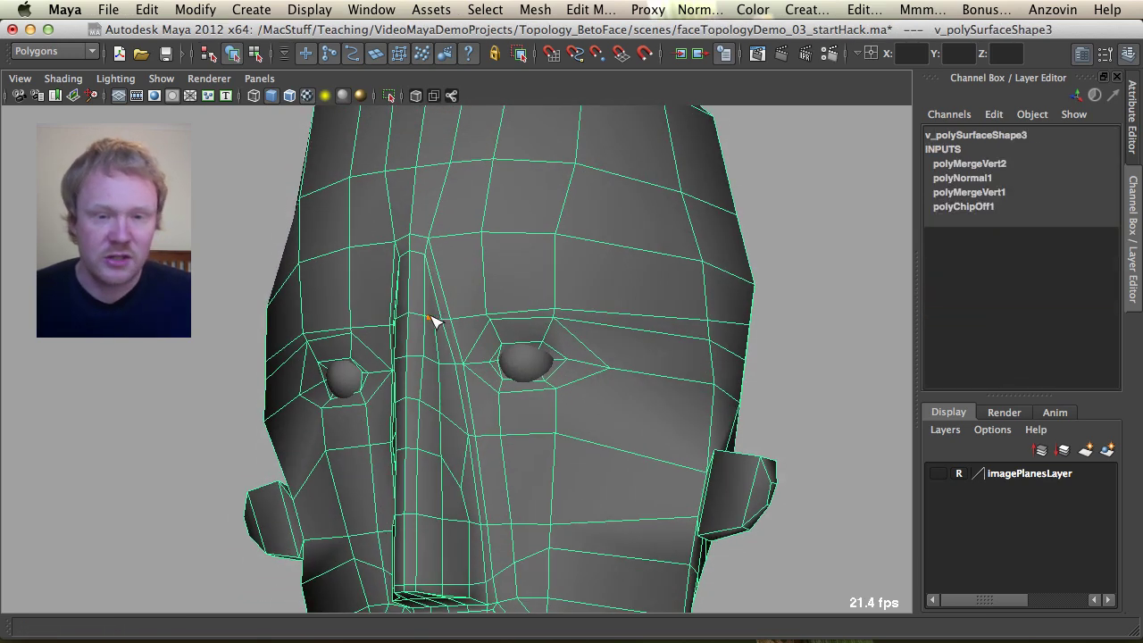
pyautogui.click(441, 278)
pyautogui.click(484, 215)
pyautogui.keyDown('alt'); pyautogui.moveTo(560, 225); pyautogui.dragTo(580, 241); pyautogui.keyUp('alt')
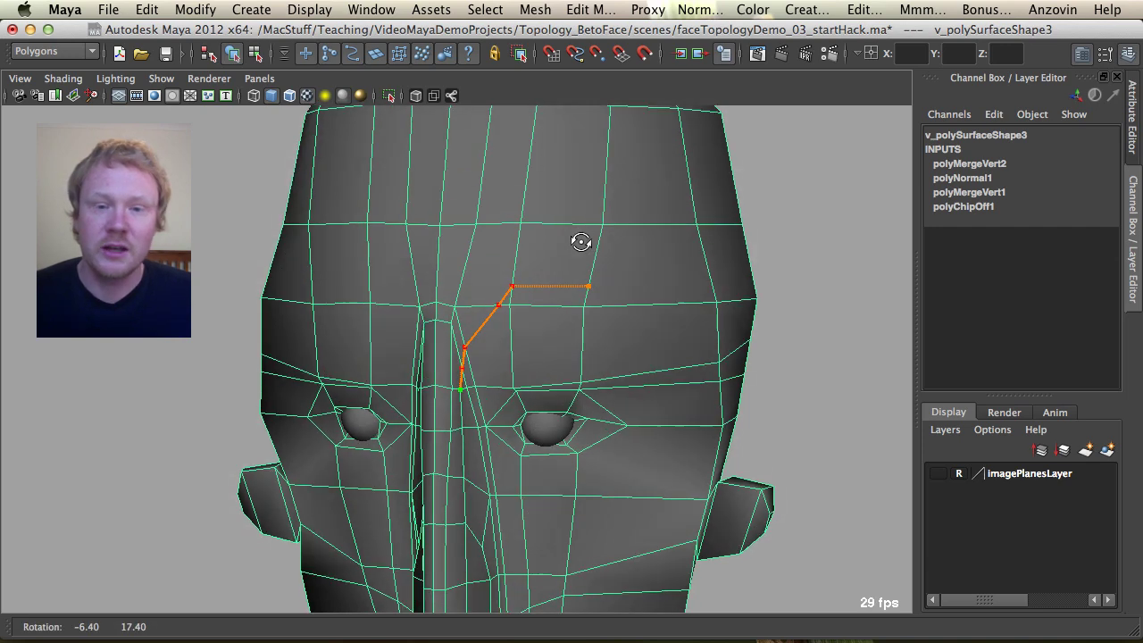
pyautogui.click(593, 275)
pyautogui.click(717, 302)
pyautogui.press('Return')
# Split a second edge line just above the first, from the nose bridge over the brow to the outer forehead.
pyautogui.keyDown('alt'); pyautogui.moveTo(567, 334); pyautogui.dragTo(597, 325); pyautogui.keyUp('alt')
pyautogui.keyDown('alt'); pyautogui.moveTo(596, 325); pyautogui.dragTo(625, 333, button='right'); pyautogui.keyUp('alt')
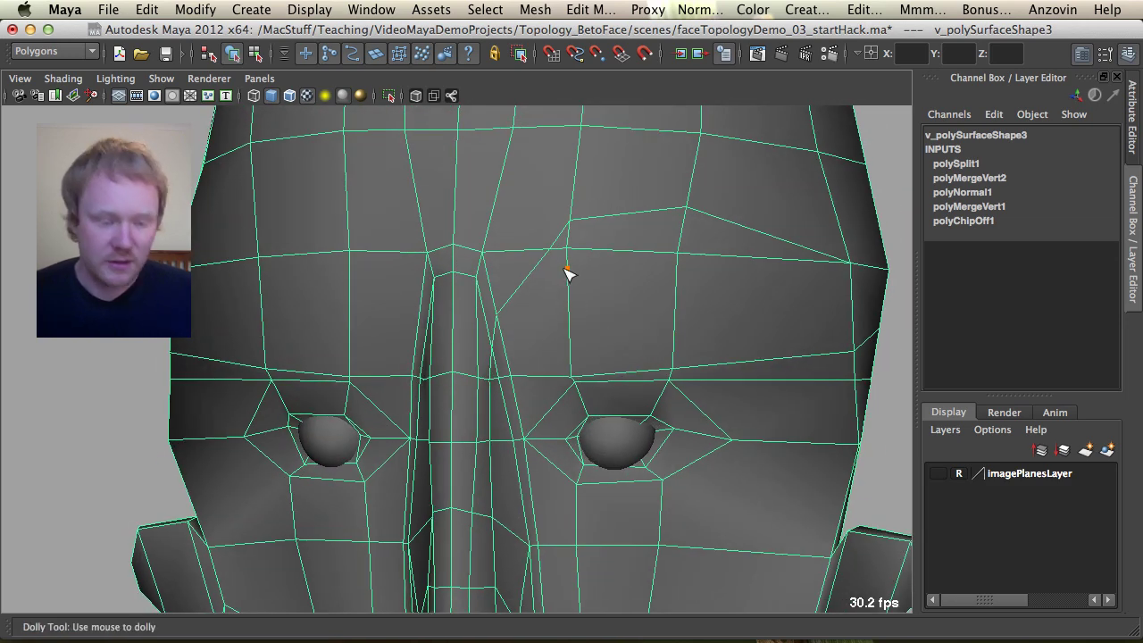
pyautogui.scroll(-3, 530, 317)
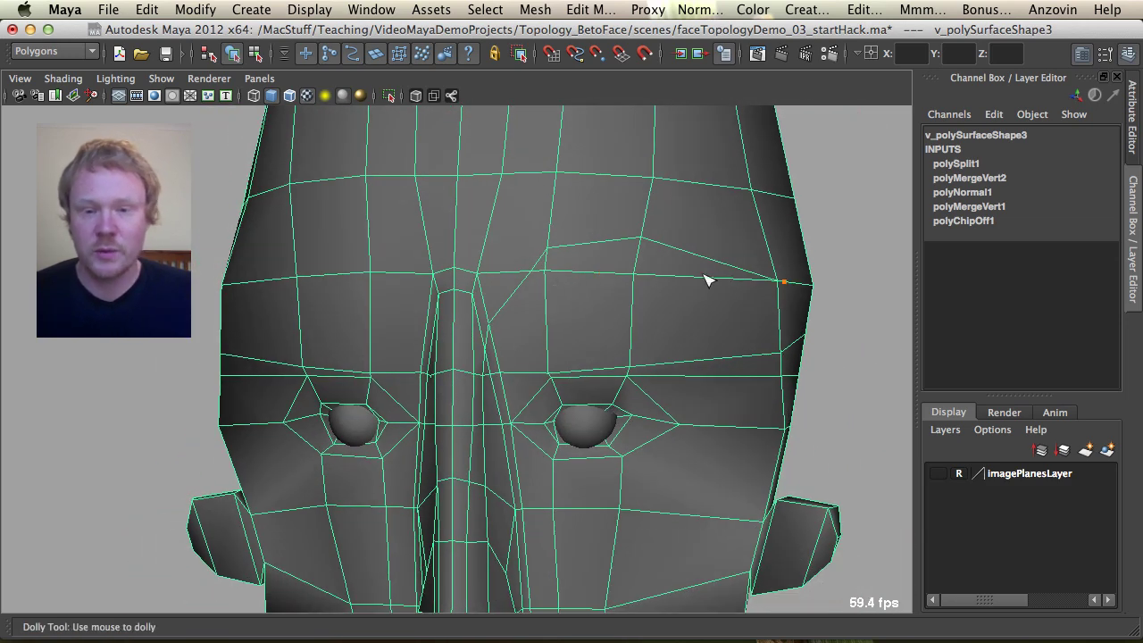
pyautogui.click(475, 374)
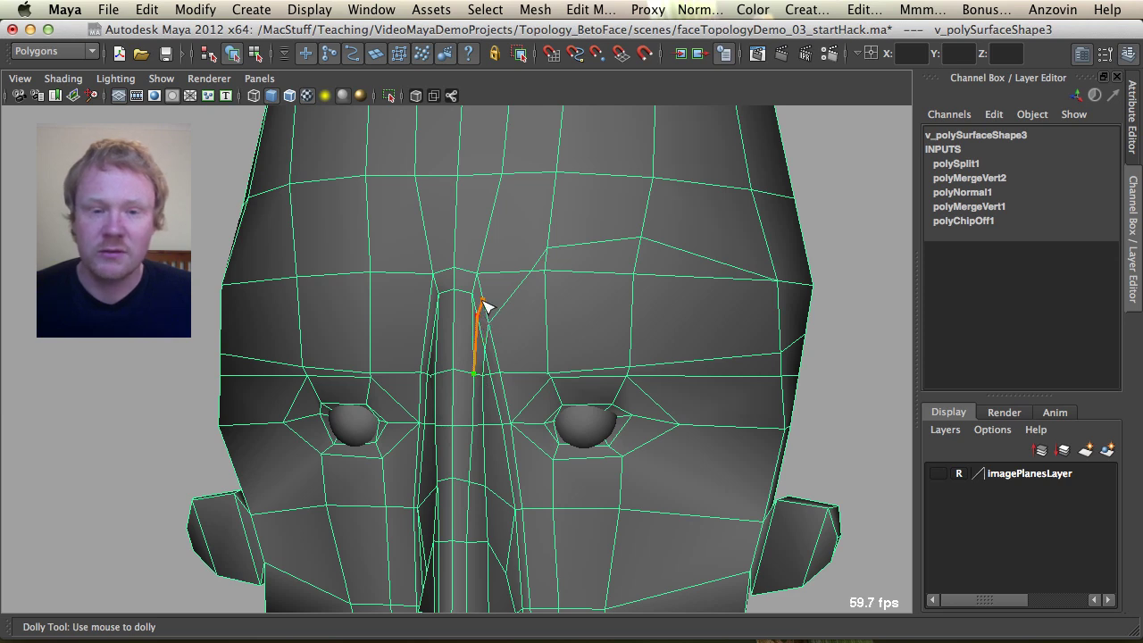
pyautogui.click(482, 301)
pyautogui.click(550, 226)
pyautogui.click(643, 222)
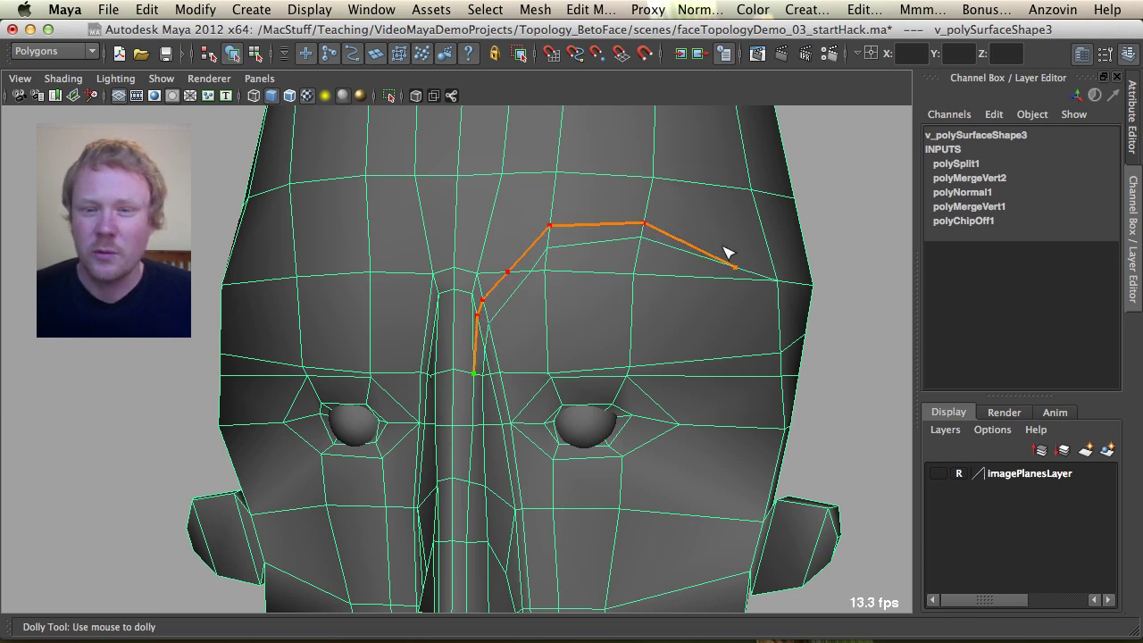
pyautogui.click(773, 255)
pyautogui.press('Return')
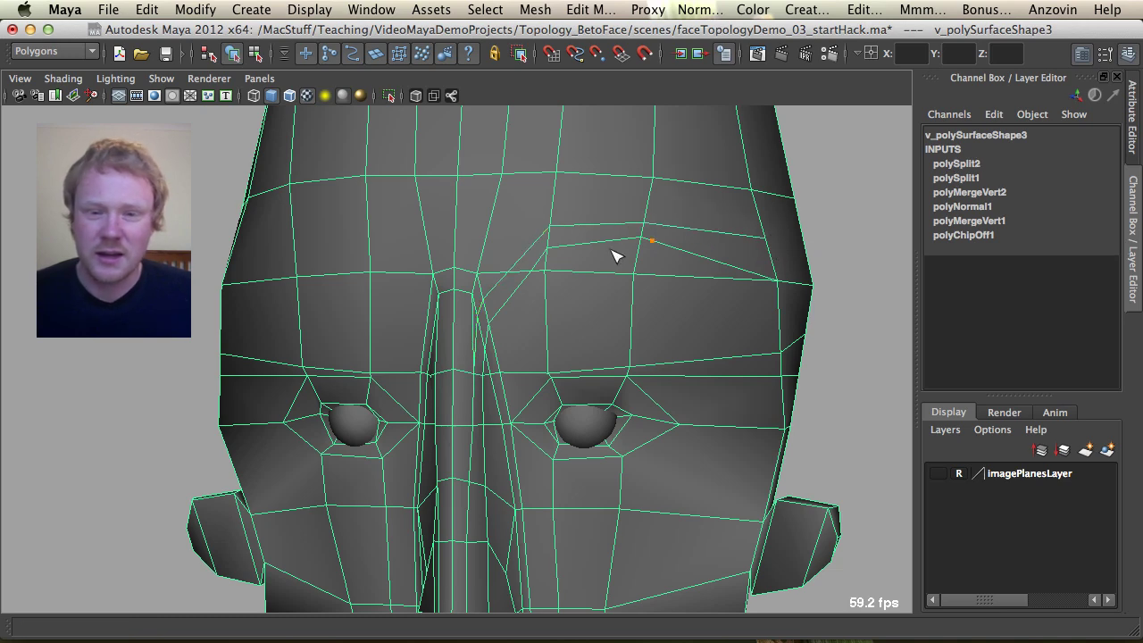
# Select the two vertices on the nose's side where the upper brow line begins and adjust their position.
pyautogui.keyDown('alt'); pyautogui.moveTo(573, 335); pyautogui.dragTo(574, 376, button='middle'); pyautogui.keyUp('alt')
pyautogui.keyDown('alt'); pyautogui.moveTo(574, 376); pyautogui.dragTo(712, 400, button='right'); pyautogui.keyUp('alt')
pyautogui.press('F9')
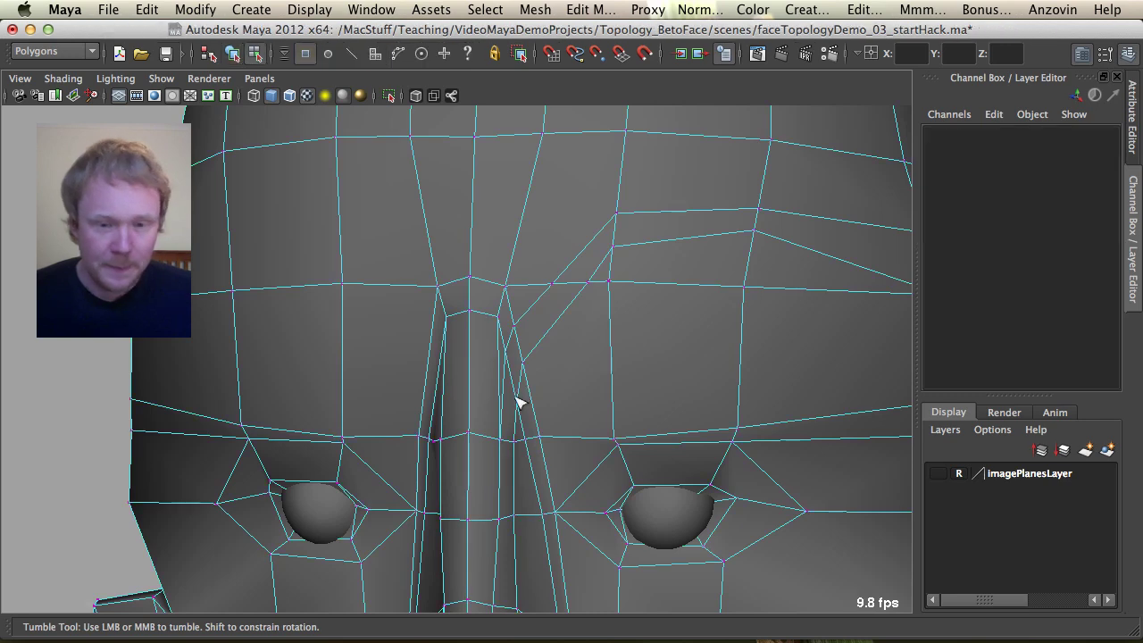
pyautogui.click(505, 354)
pyautogui.press('w')
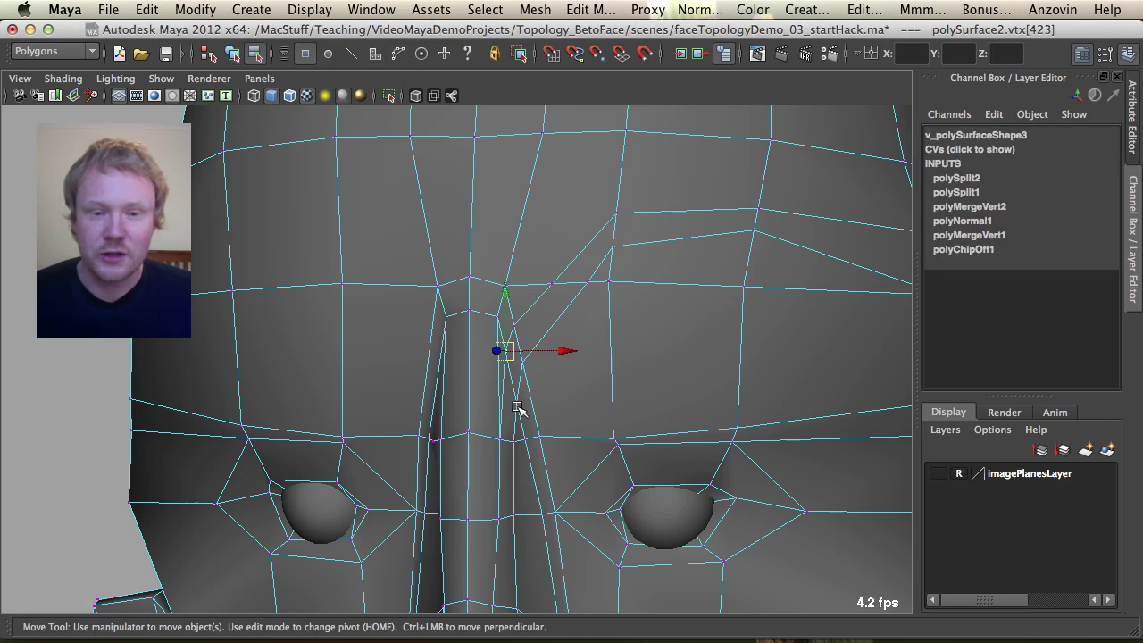
pyautogui.keyDown('shift'); pyautogui.click(517, 405); pyautogui.keyUp('shift')
pyautogui.keyDown('alt'); pyautogui.moveTo(745, 385); pyautogui.dragTo(750, 379, button='right'); pyautogui.keyUp('alt')
pyautogui.keyDown('alt'); pyautogui.moveTo(749, 379); pyautogui.dragTo(770, 349, button='middle'); pyautogui.keyUp('alt')
pyautogui.keyDown('alt'); pyautogui.moveTo(771, 349); pyautogui.dragTo(808, 357, button='right'); pyautogui.keyUp('alt')
pyautogui.moveTo(615, 382); pyautogui.dragTo(628, 398, button='middle')
pyautogui.moveTo(630, 403); pyautogui.dragTo(622, 401)
# Adjust the two starting vertices of the brow lines between the nose bridge and the inner brow.
pyautogui.click(605, 259)
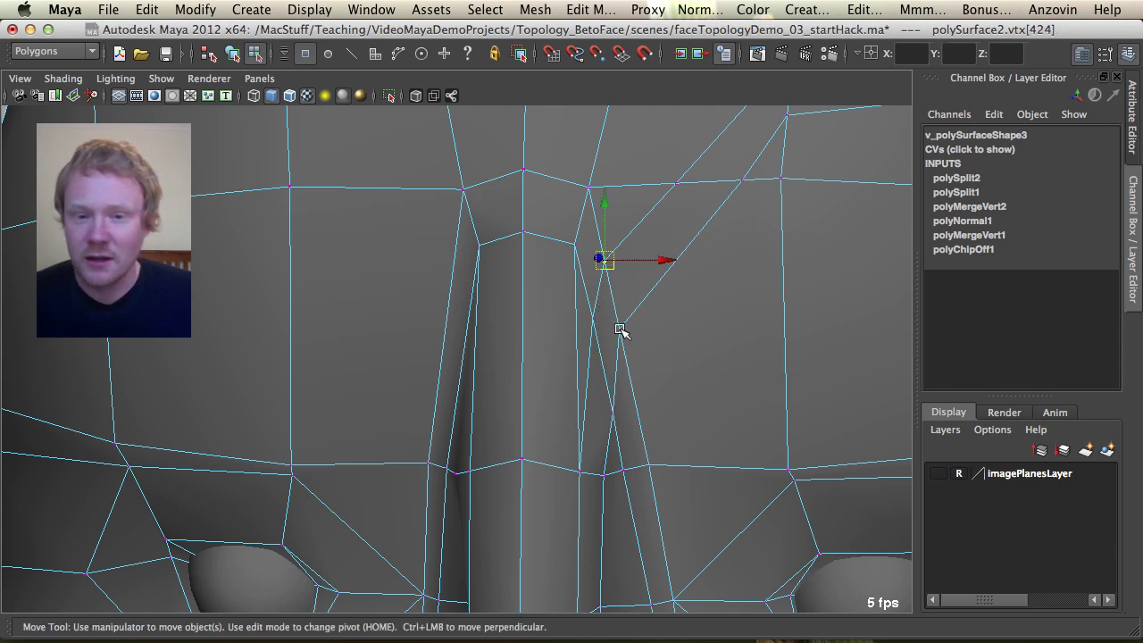
pyautogui.keyDown('shift'); pyautogui.click(620, 330); pyautogui.keyUp('shift')
pyautogui.moveTo(613, 354); pyautogui.dragTo(644, 335, button='middle')
# In wireframe display, move the two brow-line vertices above the inner eye outward and return to object mode.
pyautogui.keyDown('alt'); pyautogui.moveTo(703, 272); pyautogui.dragTo(637, 370, button='middle'); pyautogui.keyUp('alt')
pyautogui.keyDown('alt'); pyautogui.moveTo(707, 304); pyautogui.dragTo(470, 339, button='right'); pyautogui.keyUp('alt')
pyautogui.moveTo(595, 305); pyautogui.dragTo(559, 243)
pyautogui.press('4')
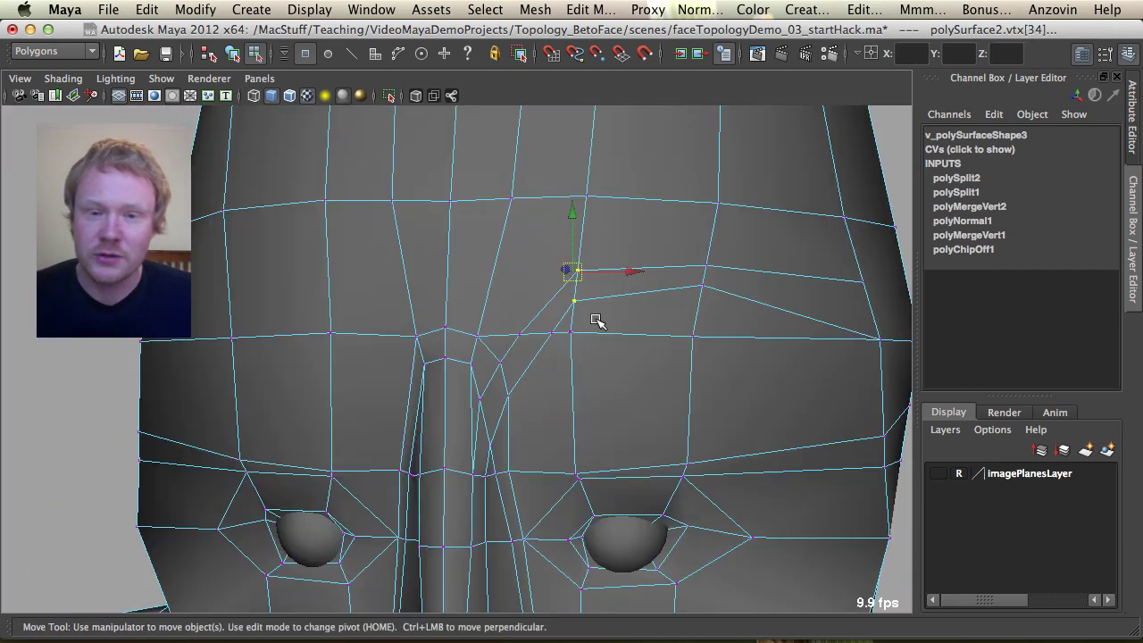
pyautogui.press('4')
pyautogui.moveTo(596, 312); pyautogui.dragTo(596, 313)
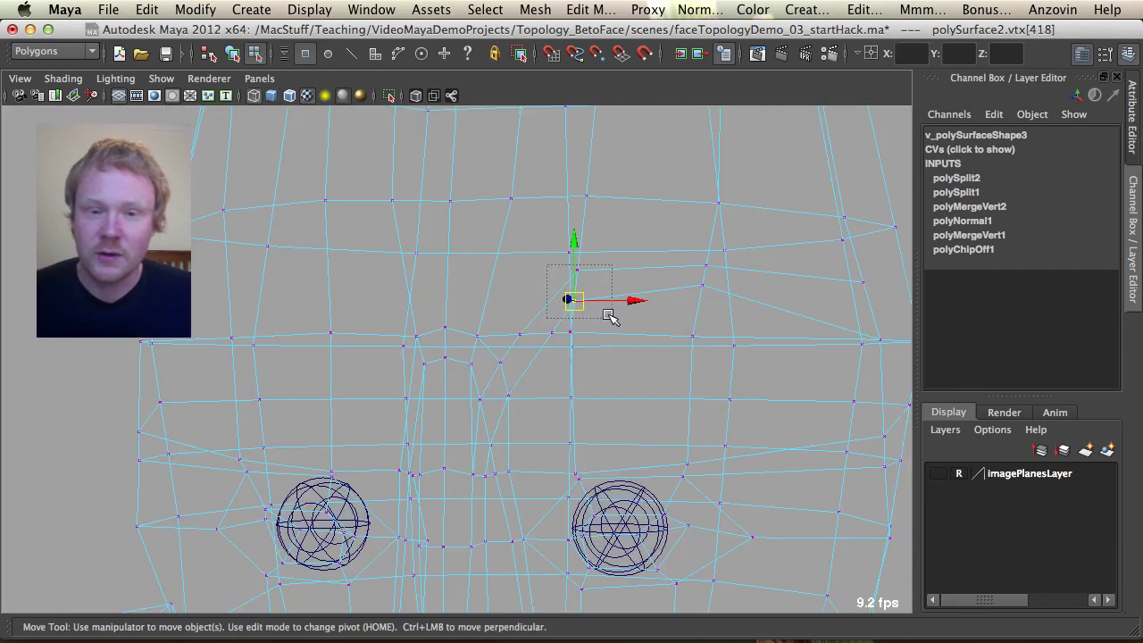
pyautogui.press('F8')
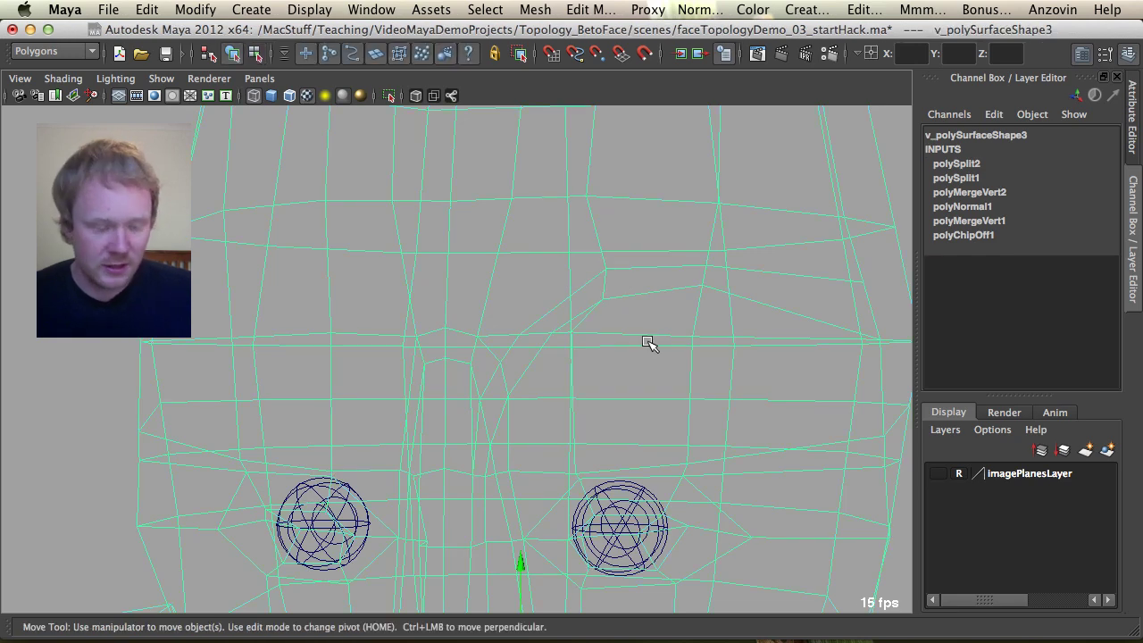
# Turn on backface culling and reverse the head mesh's normals so the front faces face outward.
pyautogui.hotkey('alt', 'b')
pyautogui.press('f')
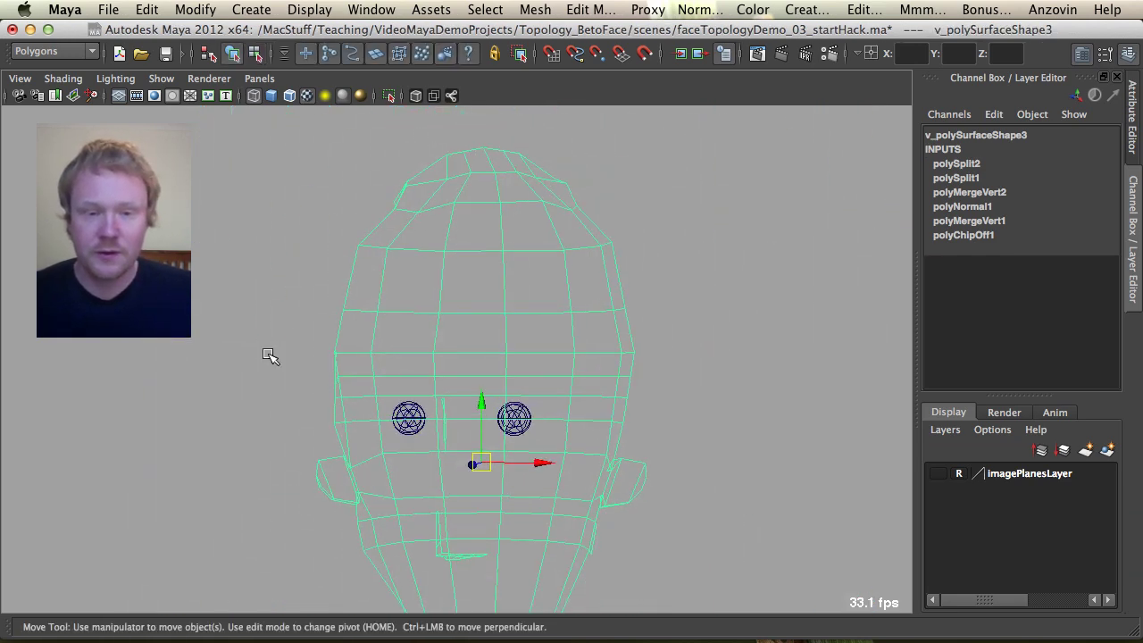
pyautogui.keyDown('alt'); pyautogui.moveTo(270, 355); pyautogui.dragTo(398, 357); pyautogui.keyUp('alt')
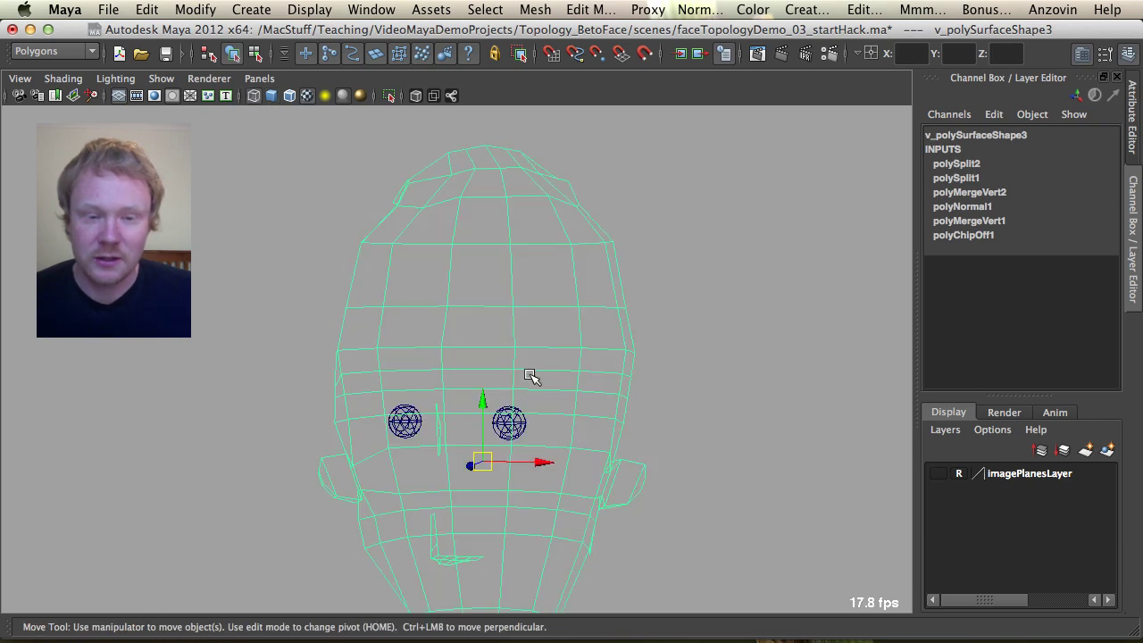
pyautogui.press('space')
pyautogui.moveTo(533, 393); pyautogui.dragTo(555, 527)
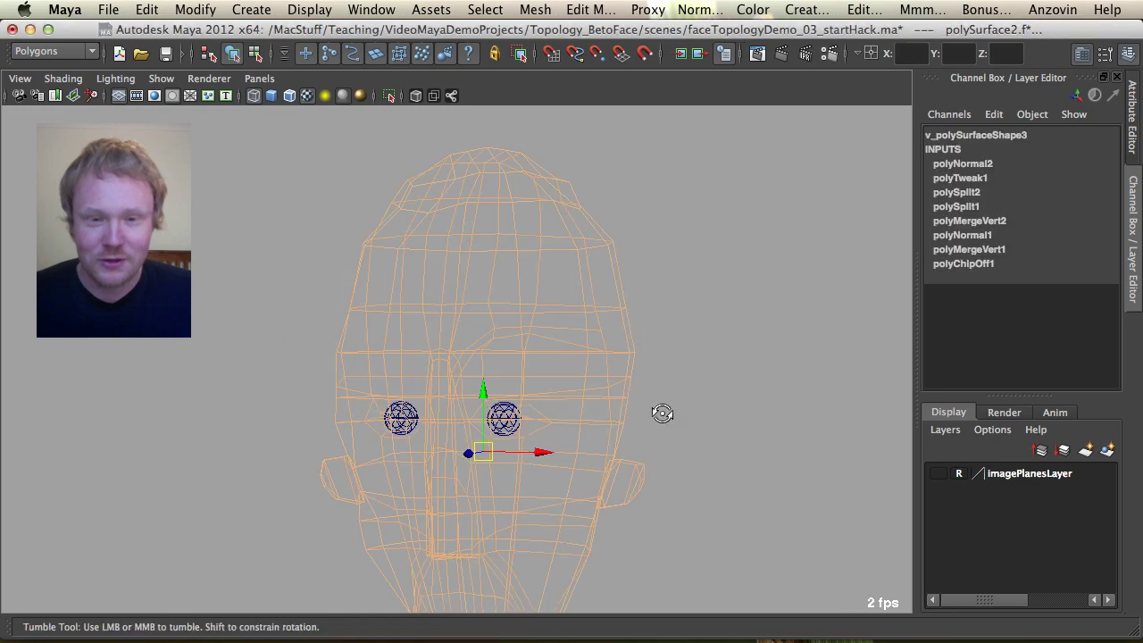
# Reselect the head mesh and display only its front-facing edges, with the Select tool active.
pyautogui.click(732, 380)
pyautogui.keyDown('alt'); pyautogui.moveTo(732, 380); pyautogui.dragTo(519, 396); pyautogui.keyUp('alt')
pyautogui.click(541, 364)
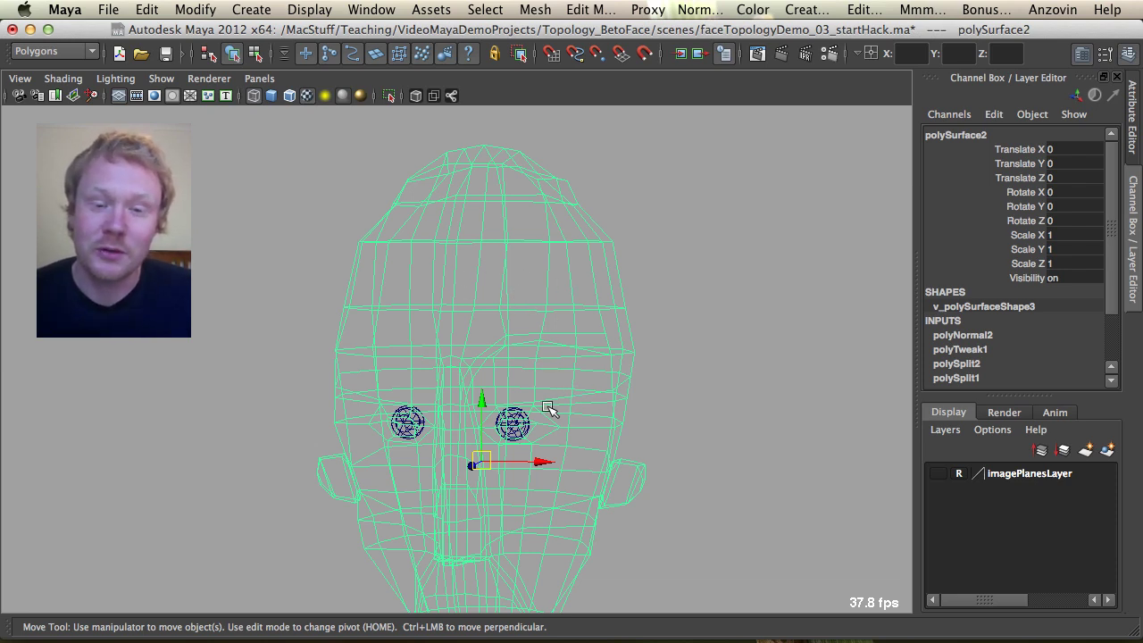
pyautogui.press('1')
pyautogui.press('q')
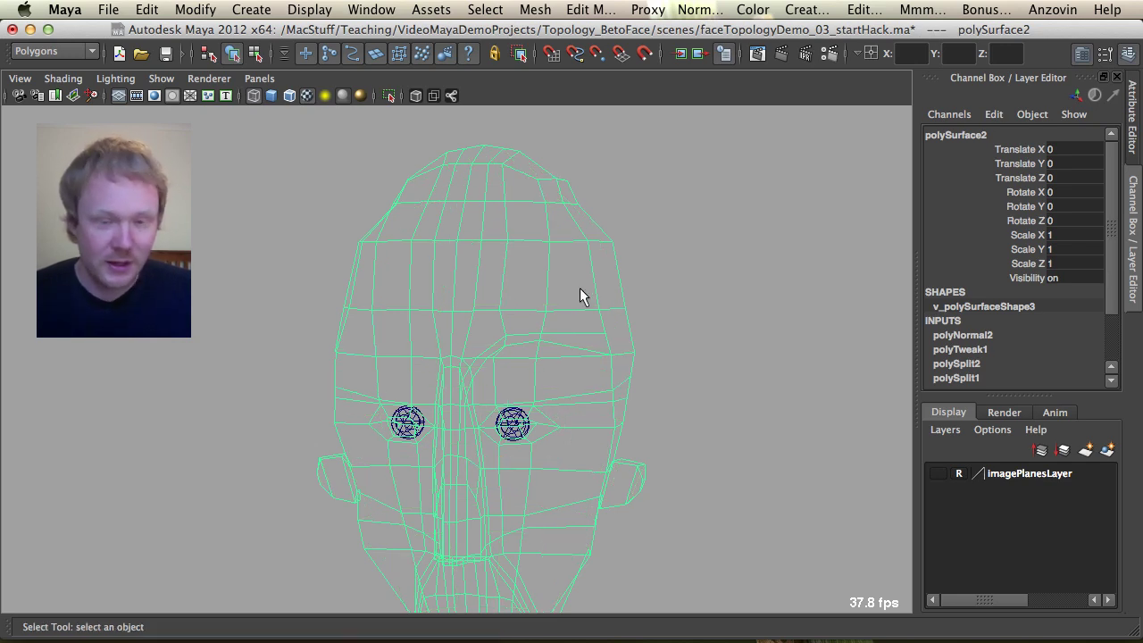
# Move the two vertices on the nose's side, level with the tops of the eyes, slightly sideways.
pyautogui.scroll(6, 527, 309)
pyautogui.keyDown('alt'); pyautogui.moveTo(557, 332); pyautogui.dragTo(512, 323, button='middle'); pyautogui.keyUp('alt')
pyautogui.keyDown('alt'); pyautogui.moveTo(397, 323); pyautogui.dragTo(401, 326, button='middle'); pyautogui.keyUp('alt')
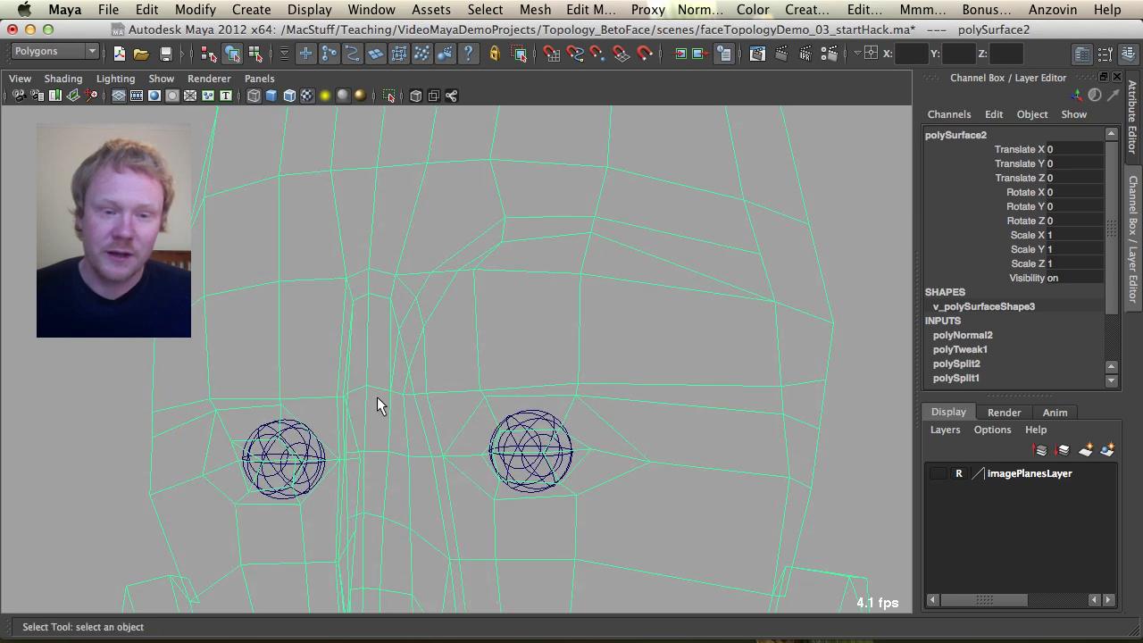
pyautogui.keyDown('alt'); pyautogui.moveTo(378, 403); pyautogui.dragTo(527, 305, button='middle'); pyautogui.keyUp('alt')
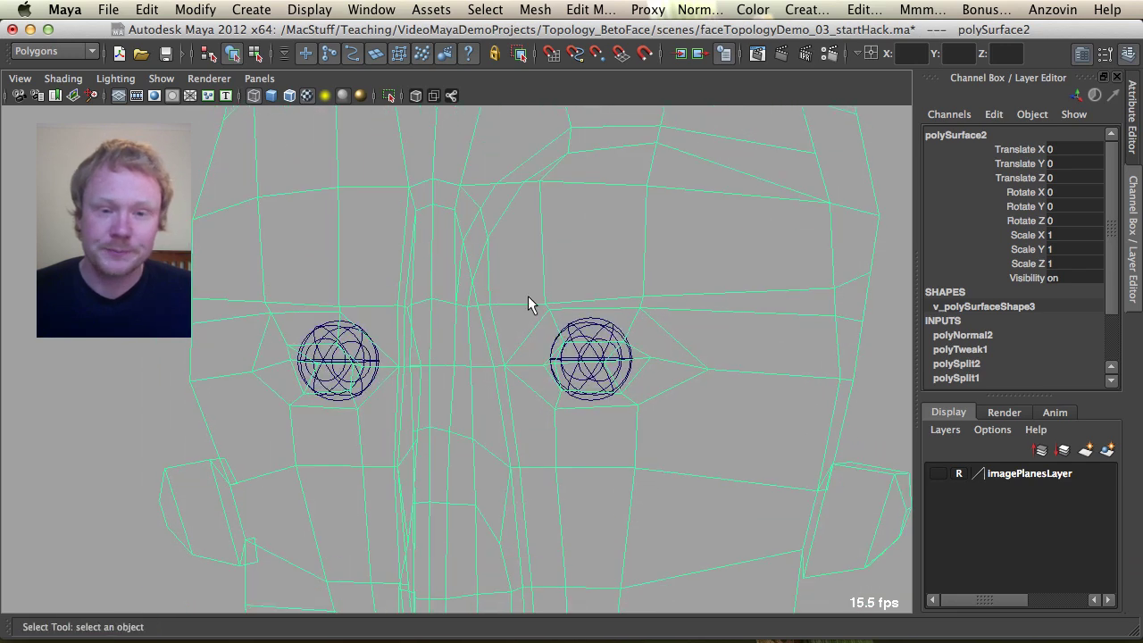
pyautogui.press('F9')
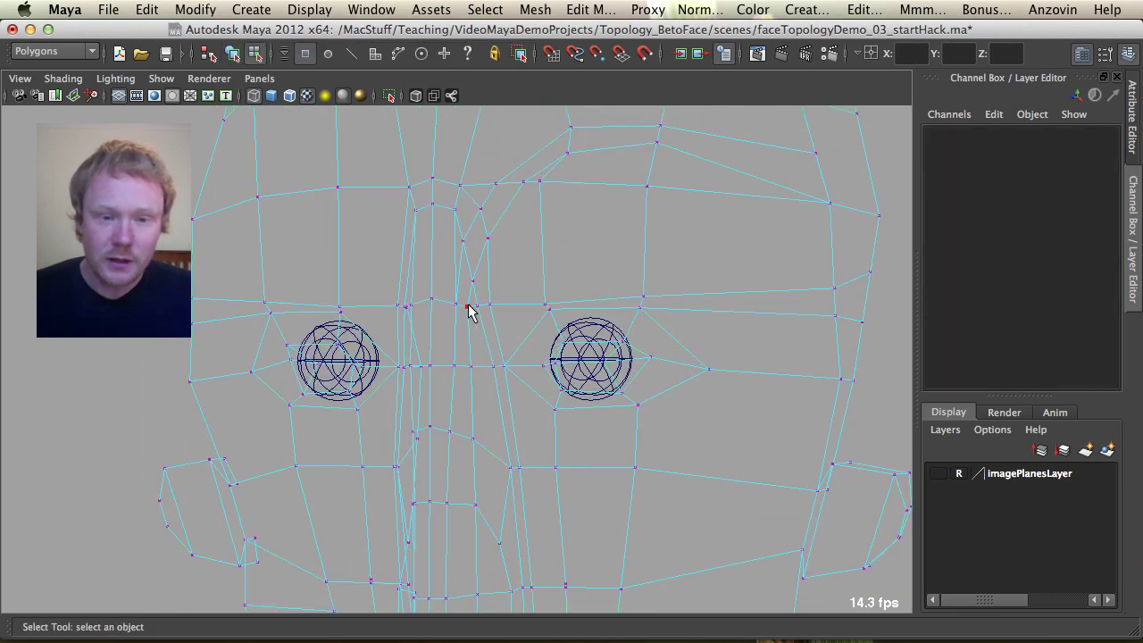
pyautogui.click(468, 306)
pyautogui.keyDown('shift'); pyautogui.click(455, 304); pyautogui.keyUp('shift')
pyautogui.press('w')
pyautogui.moveTo(459, 308); pyautogui.dragTo(468, 307)
# Adjust the vertices further down the side of the nose and return to object mode.
pyautogui.moveTo(436, 359); pyautogui.dragTo(482, 384)
pyautogui.keyDown('shift'); pyautogui.moveTo(436, 419); pyautogui.dragTo(481, 455); pyautogui.keyUp('shift')
pyautogui.keyDown('alt'); pyautogui.moveTo(465, 470); pyautogui.dragTo(460, 383, button='middle'); pyautogui.keyUp('alt')
pyautogui.moveTo(437, 393); pyautogui.dragTo(578, 423)
pyautogui.moveTo(516, 340); pyautogui.dragTo(550, 382)
pyautogui.press('F8')
pyautogui.press('f')
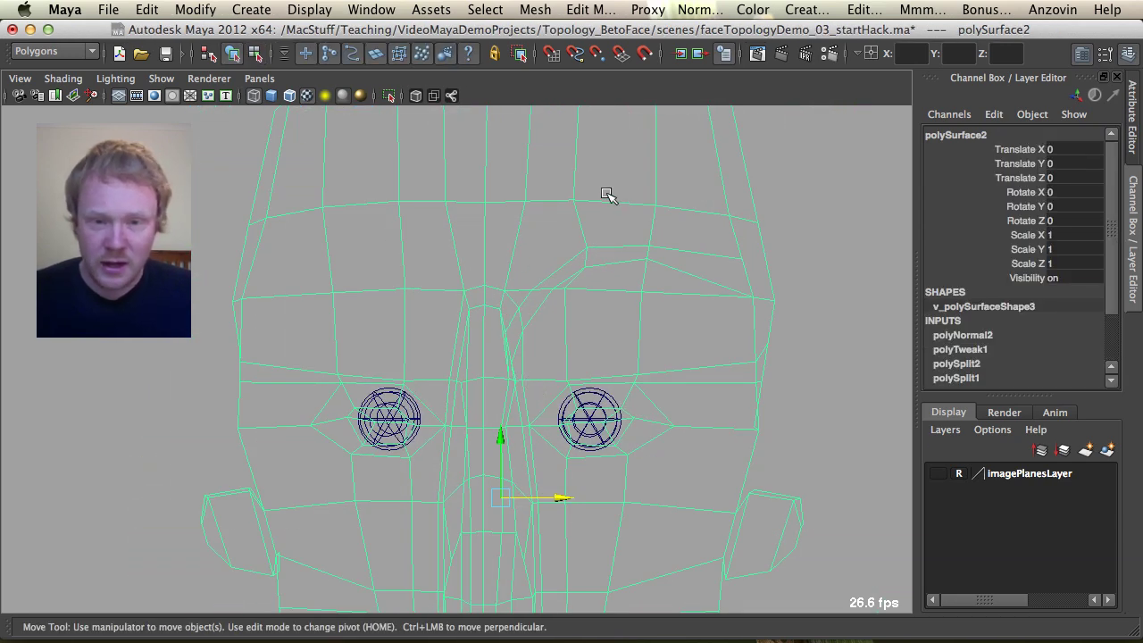
# In shaded display, split a third edge line from the top of the nose bridge across the forehead above the brow lines.
pyautogui.press('y')
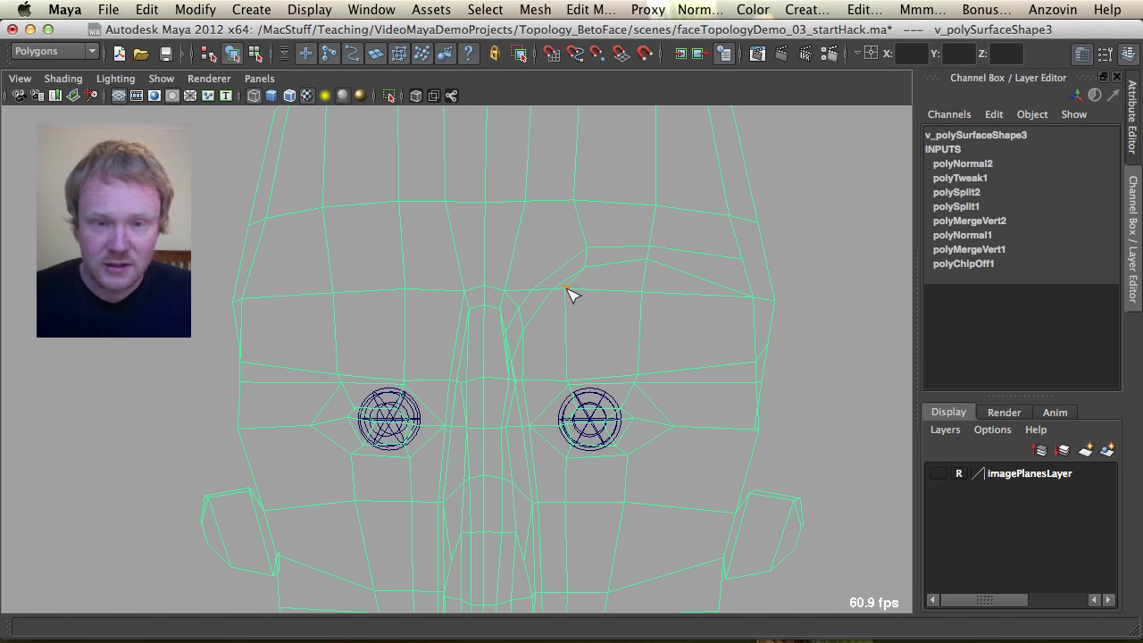
pyautogui.press('5')
pyautogui.moveTo(568, 293)
pyautogui.keyDown('alt'); pyautogui.mouseDown()
pyautogui.moveTo(543, 315)
pyautogui.moveTo(470, 299)
pyautogui.mouseUp(); pyautogui.keyUp('alt')
pyautogui.click(565, 227)
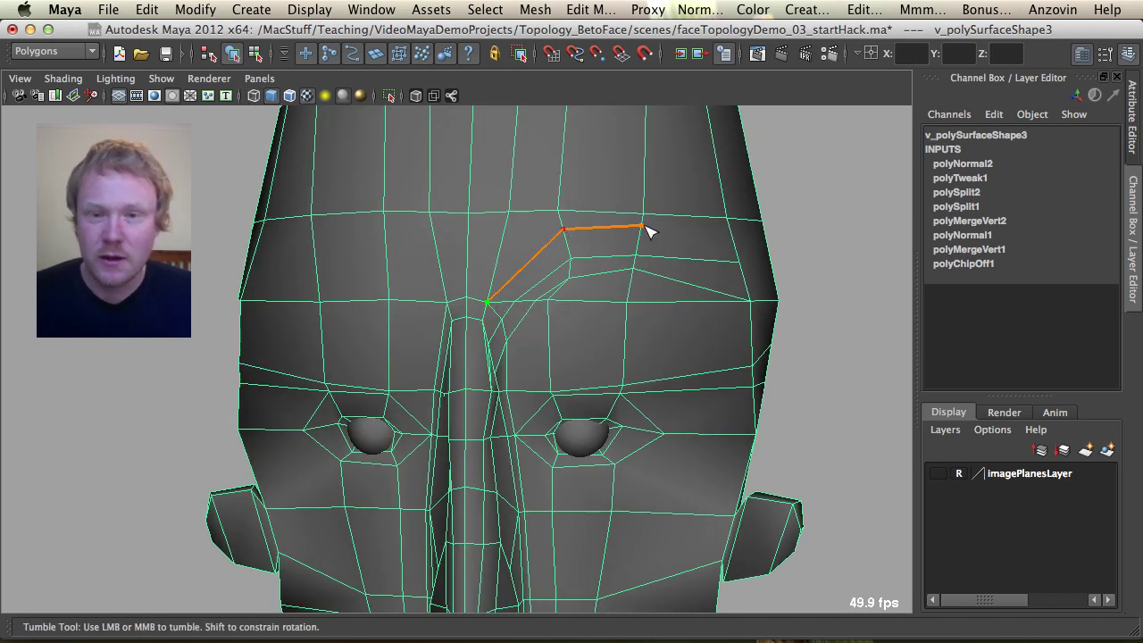
pyautogui.moveTo(647, 231); pyautogui.dragTo(742, 239)
pyautogui.press('Return')
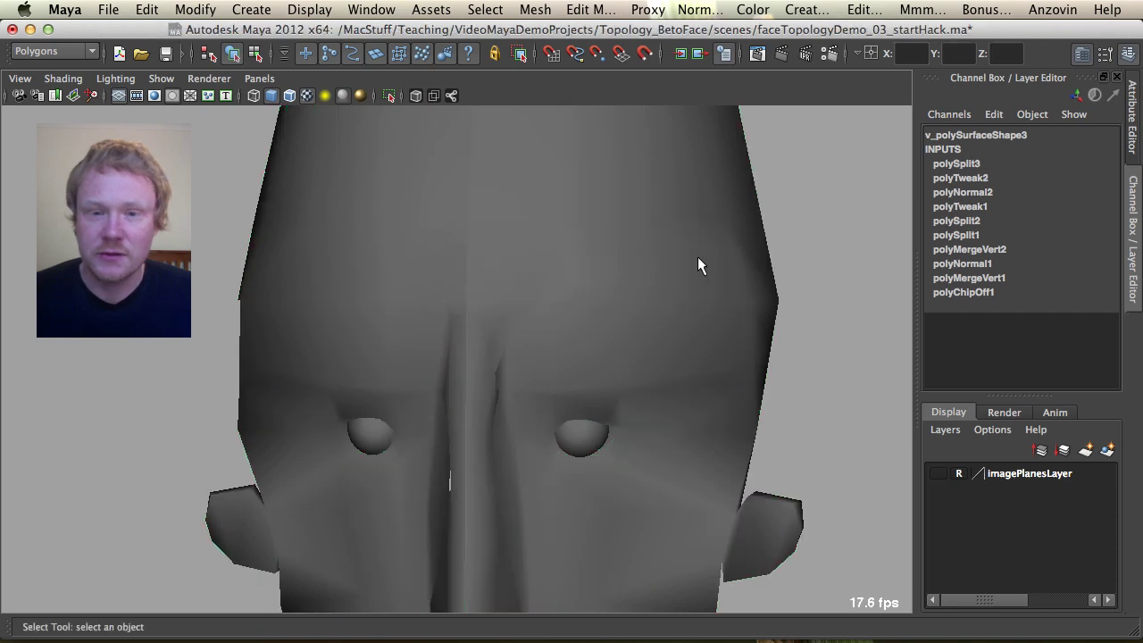
# Select the head mesh and delete the short horizontal edge just beside the top of the nose bridge.
pyautogui.click(638, 296)
pyautogui.keyDown('alt'); pyautogui.moveTo(637, 295); pyautogui.dragTo(599, 332); pyautogui.keyUp('alt')
pyautogui.keyDown('alt'); pyautogui.moveTo(464, 357); pyautogui.dragTo(576, 338, button='right'); pyautogui.keyUp('alt')
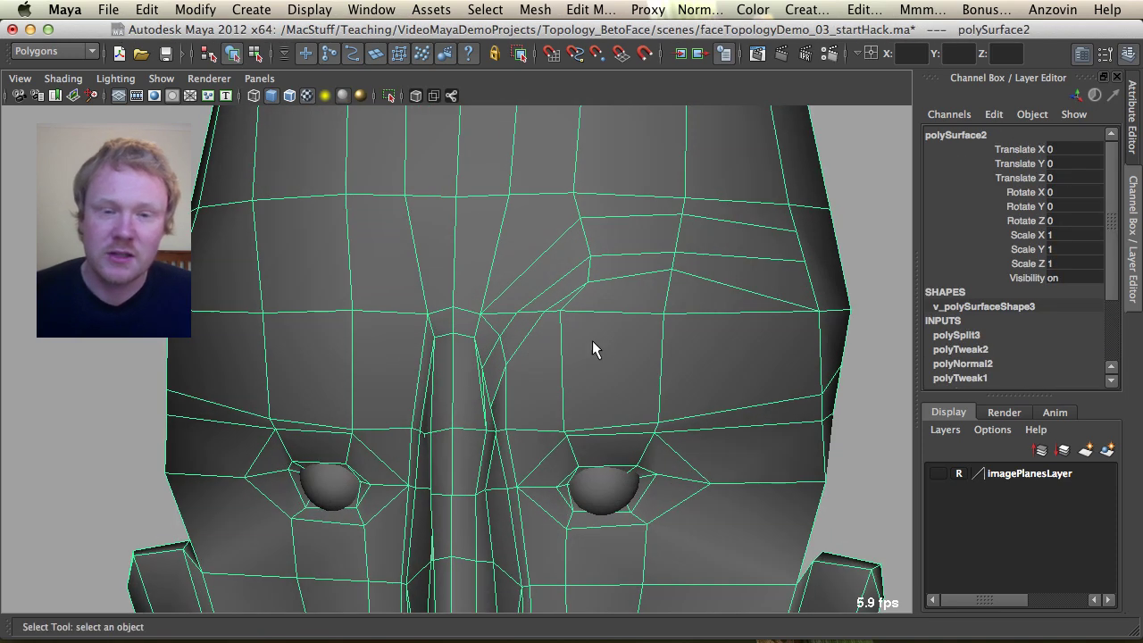
pyautogui.keyDown('alt'); pyautogui.moveTo(577, 339); pyautogui.dragTo(547, 363, button='middle'); pyautogui.keyUp('alt')
pyautogui.keyDown('alt'); pyautogui.moveTo(492, 334); pyautogui.dragTo(513, 327, button='right'); pyautogui.keyUp('alt')
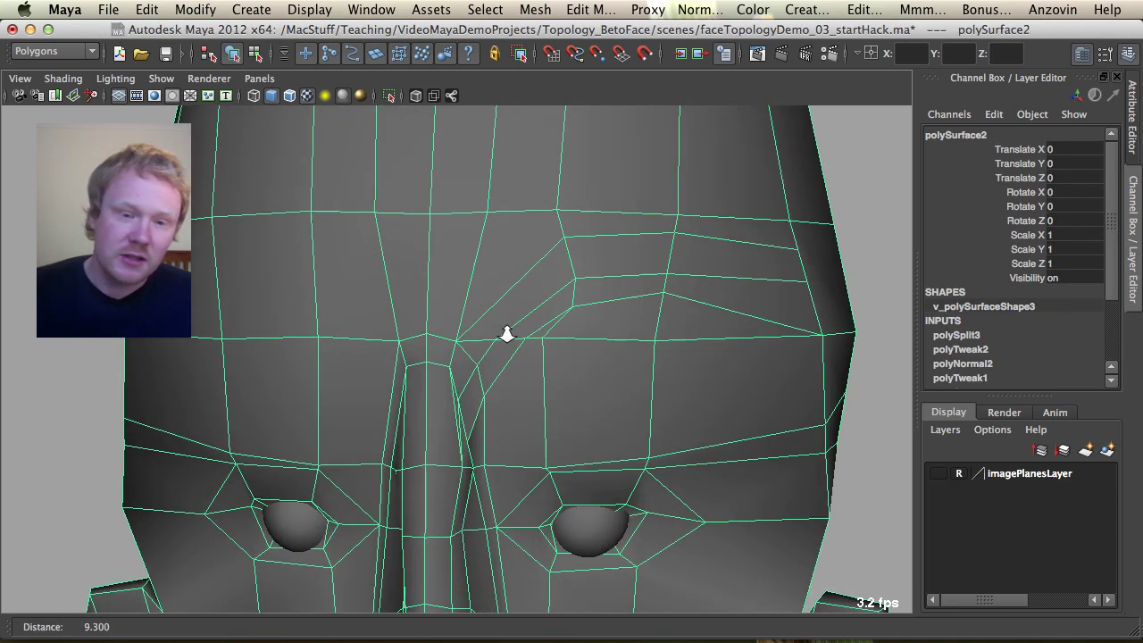
pyautogui.press('F10')
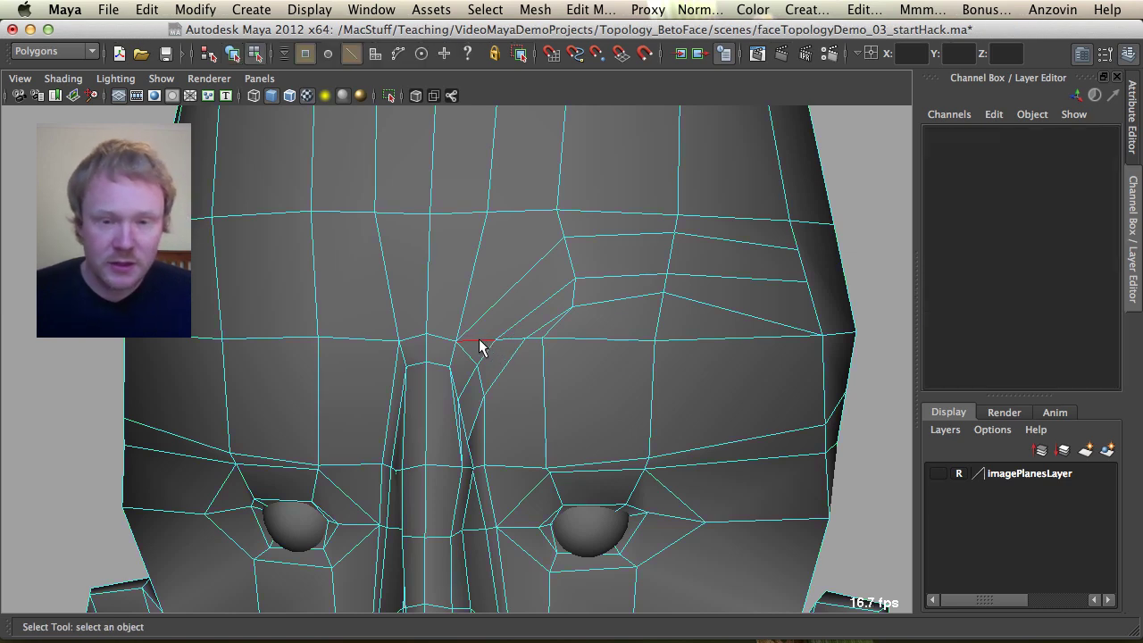
pyautogui.click(481, 343)
pyautogui.press('Delete')
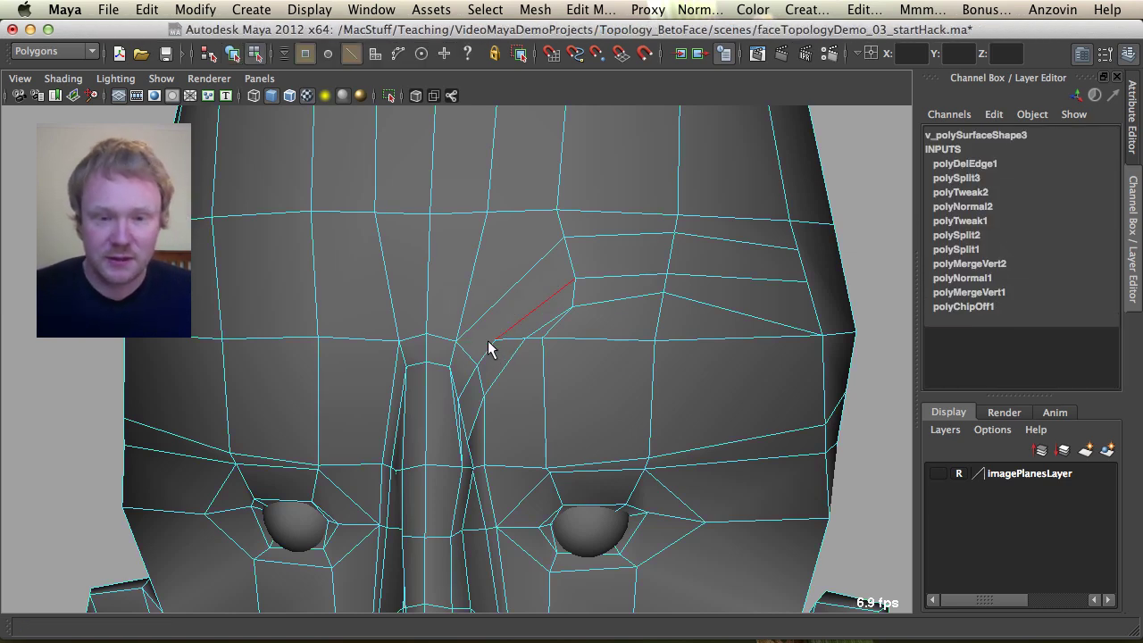
# Delete the vertical edge running from the lowest brow line down to the inner top corner of the eye.
pyautogui.keyDown('alt'); pyautogui.moveTo(487, 340); pyautogui.dragTo(555, 341, button='right'); pyautogui.keyUp('alt')
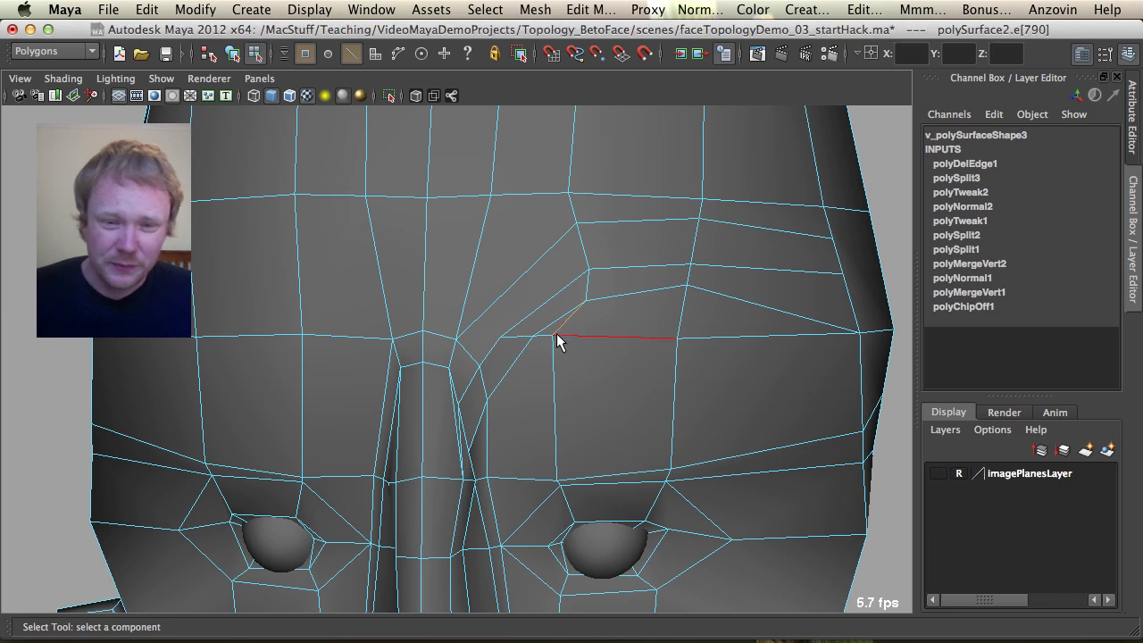
pyautogui.click(554, 351)
pyautogui.press('Delete')
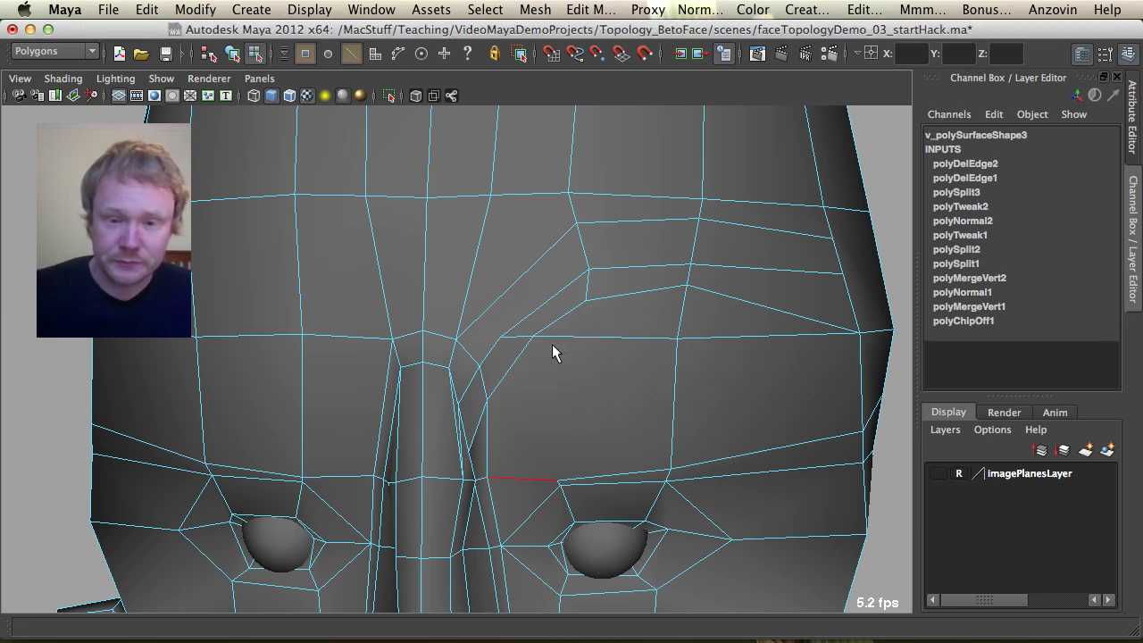
pyautogui.keyDown('alt'); pyautogui.moveTo(552, 343); pyautogui.dragTo(558, 350, button='right'); pyautogui.keyUp('alt')
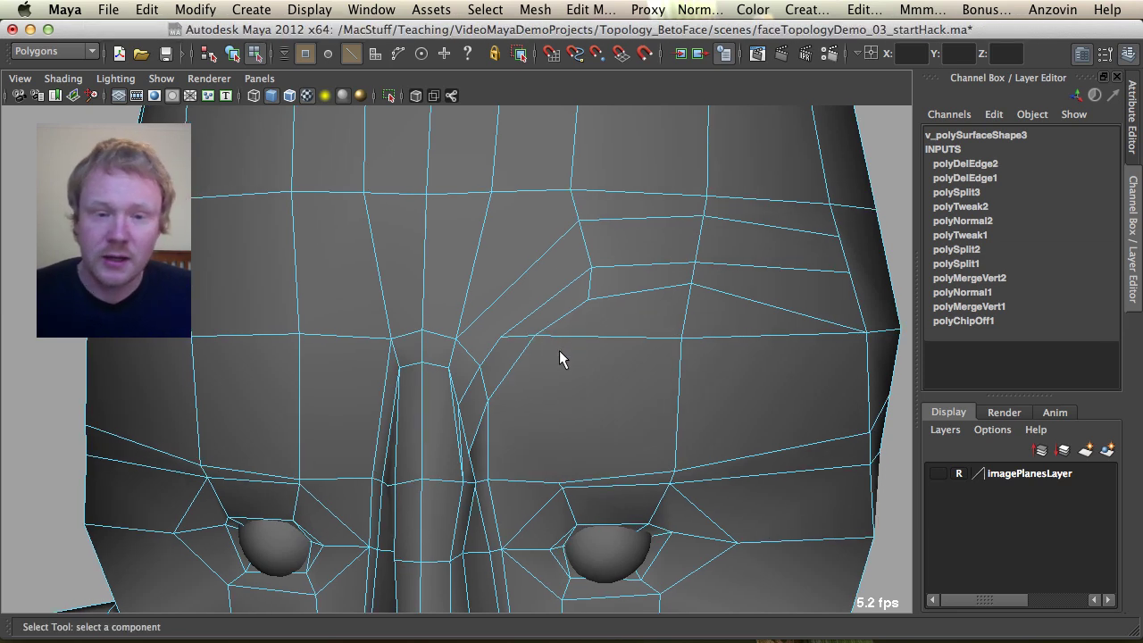
# Split a new edge from the inner brow vertex up across the neighbouring edges to the forehead's centre line.
pyautogui.press('y')
pyautogui.click(501, 336)
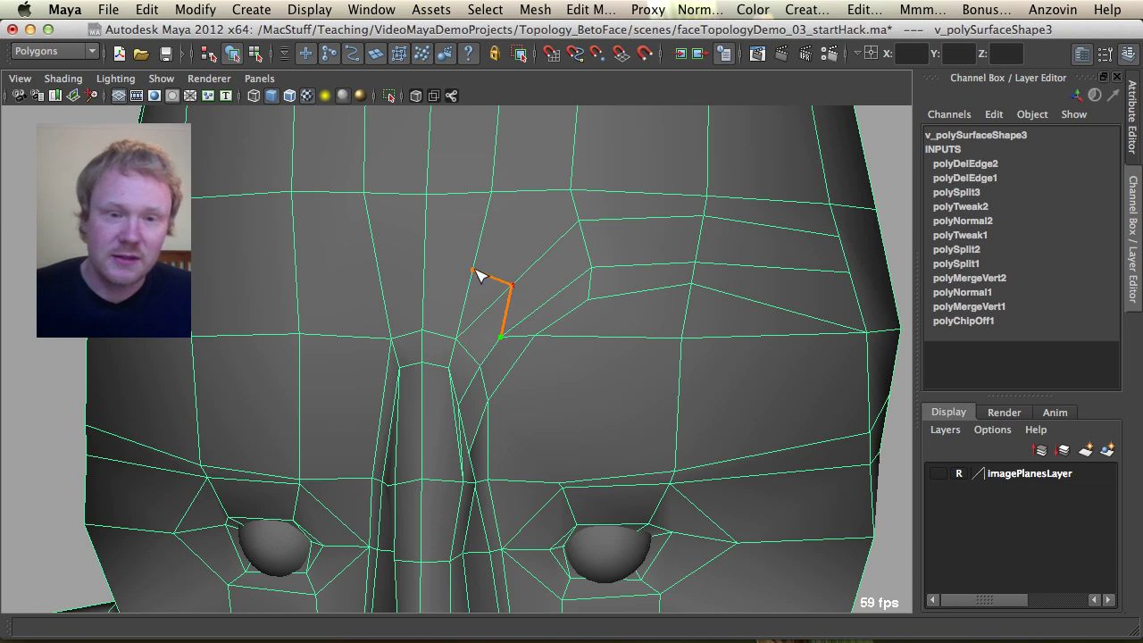
pyautogui.press('Return')
pyautogui.press('q')
pyautogui.keyDown('alt'); pyautogui.moveTo(530, 321); pyautogui.dragTo(589, 277, button='middle'); pyautogui.keyUp('alt')
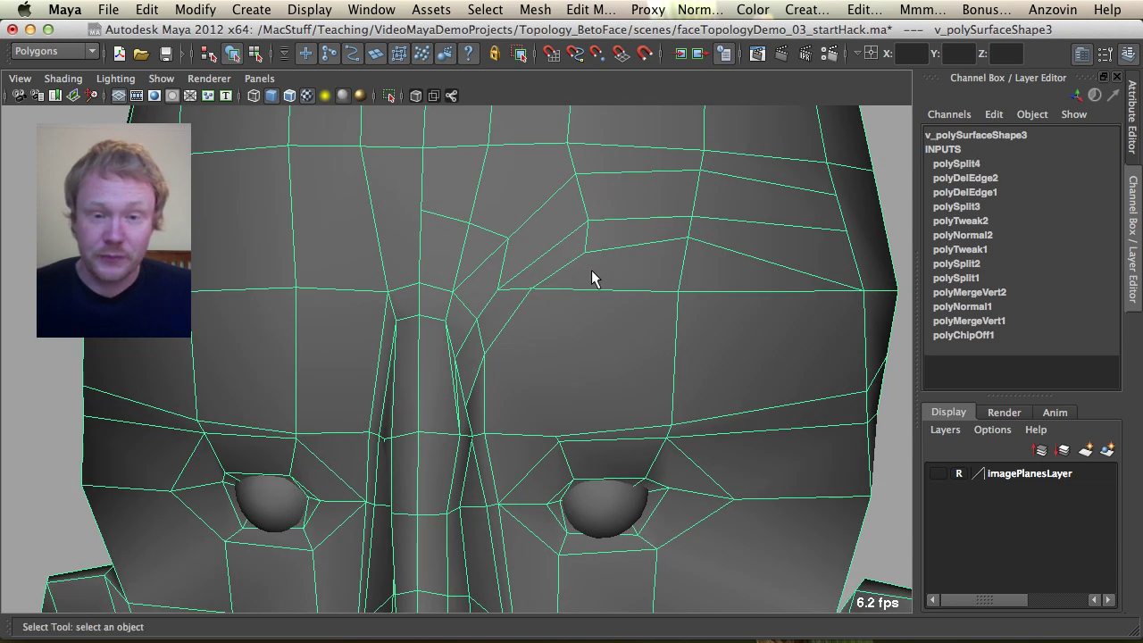
# Move the inner brow vertex upward so the middle brow line curves evenly around the nose.
pyautogui.press('F8')
pyautogui.click(498, 288)
pyautogui.press('w')
pyautogui.moveTo(499, 289); pyautogui.dragTo(518, 256)
pyautogui.press('F8')
# Split an edge from the inner corner of the lowest brow line down to the eye's inner top corner.
pyautogui.keyDown('alt'); pyautogui.moveTo(507, 406); pyautogui.dragTo(559, 342, button='right'); pyautogui.keyUp('alt')
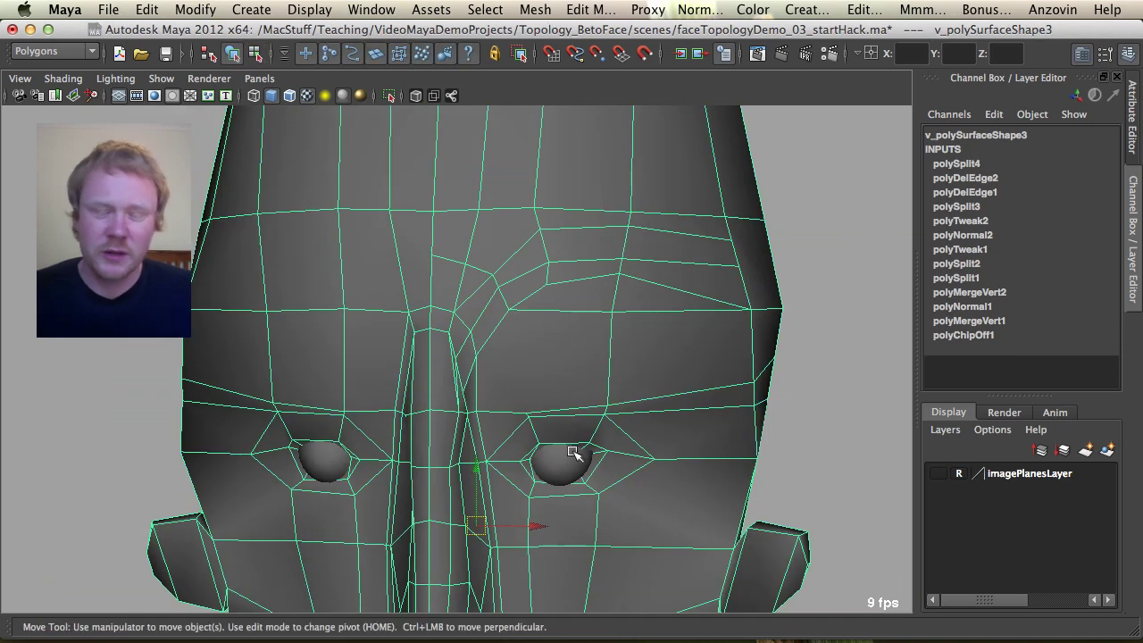
pyautogui.press('g')
pyautogui.click(509, 310)
pyautogui.click(527, 413)
pyautogui.press('Return')
pyautogui.click(493, 416)
pyautogui.press('Return')
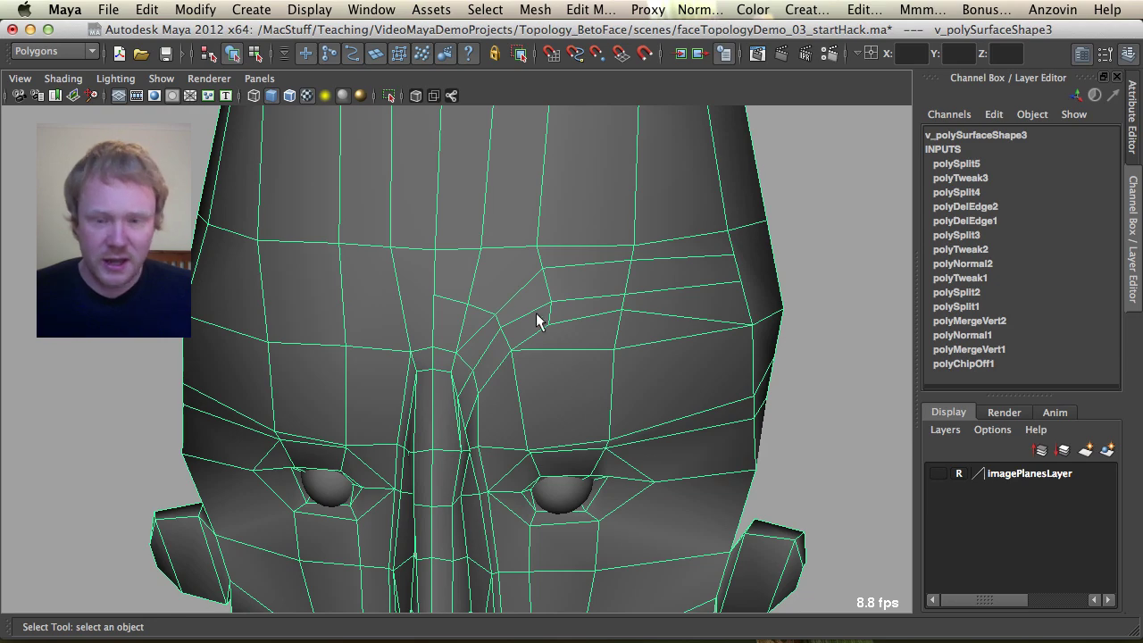
# Mirror the reworked half of the face onto the other side of the head.
pyautogui.hotkey('alt', 'shift', 'd')
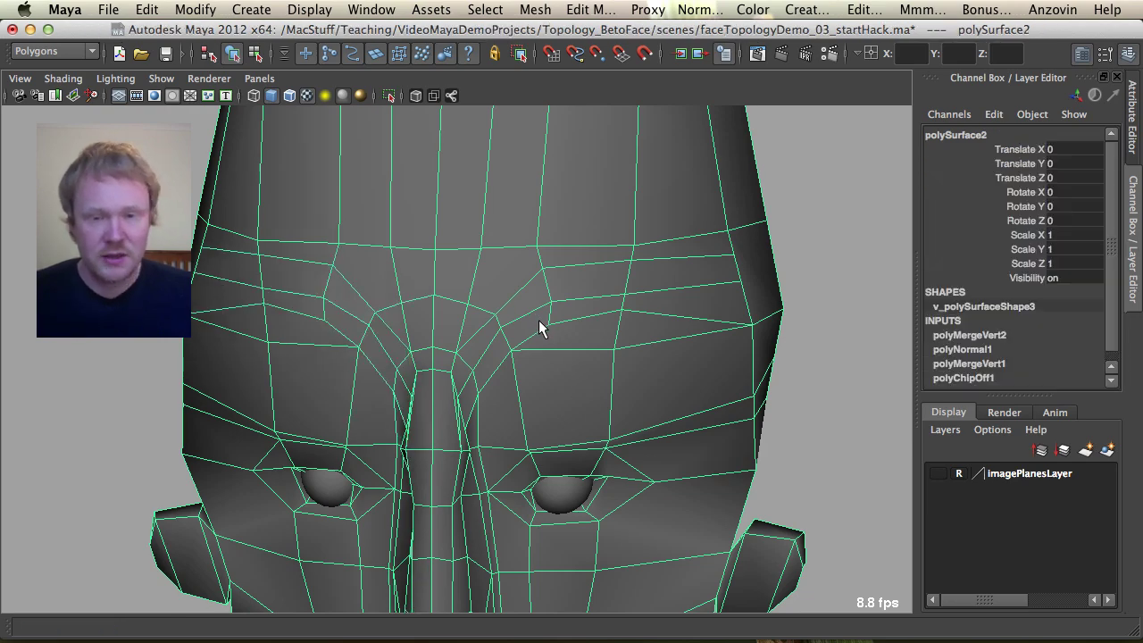
pyautogui.keyDown('alt'); pyautogui.moveTo(539, 322); pyautogui.dragTo(560, 330); pyautogui.keyUp('alt')
pyautogui.keyDown('alt'); pyautogui.moveTo(623, 436); pyautogui.dragTo(453, 370, button='right'); pyautogui.keyUp('alt')
pyautogui.keyDown('alt'); pyautogui.moveTo(453, 370); pyautogui.dragTo(435, 349); pyautogui.keyUp('alt')
pyautogui.keyDown('alt'); pyautogui.moveTo(435, 348); pyautogui.dragTo(442, 382, button='middle'); pyautogui.keyUp('alt')
pyautogui.keyDown('alt'); pyautogui.moveTo(443, 383); pyautogui.dragTo(643, 446, button='right'); pyautogui.keyUp('alt')
pyautogui.keyDown('alt'); pyautogui.moveTo(527, 401); pyautogui.dragTo(525, 399, button='middle'); pyautogui.keyUp('alt')
pyautogui.scroll(3, 524, 399)
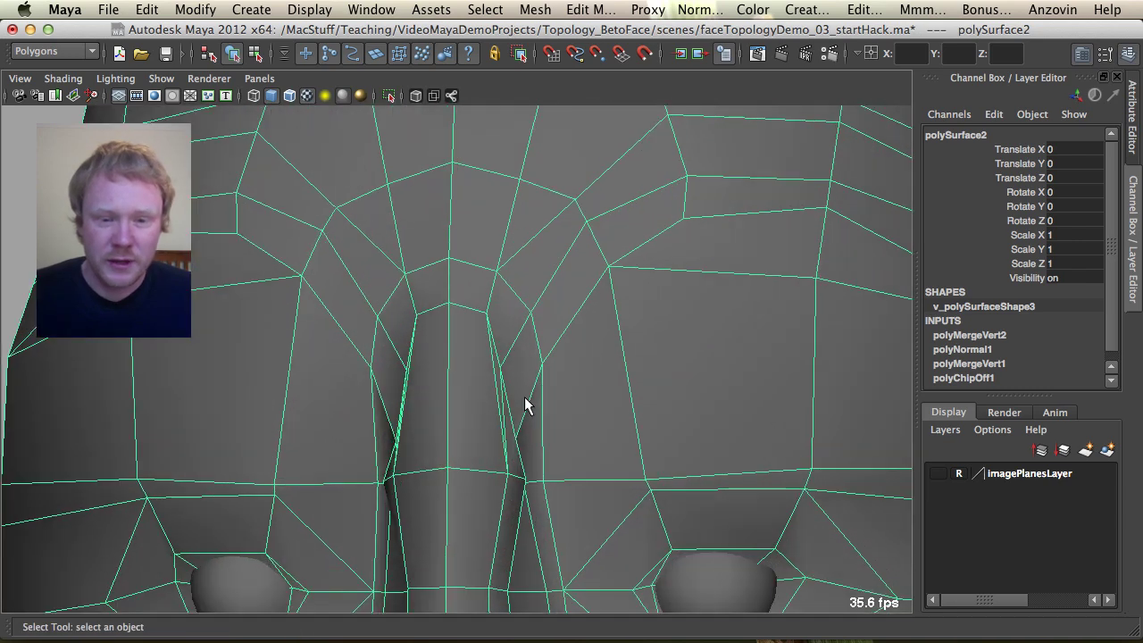
# Move the two upper vertices on the side of the nose bridge slightly outward, away from the bridge.
pyautogui.press('F8')
pyautogui.click(501, 368)
pyautogui.press('w')
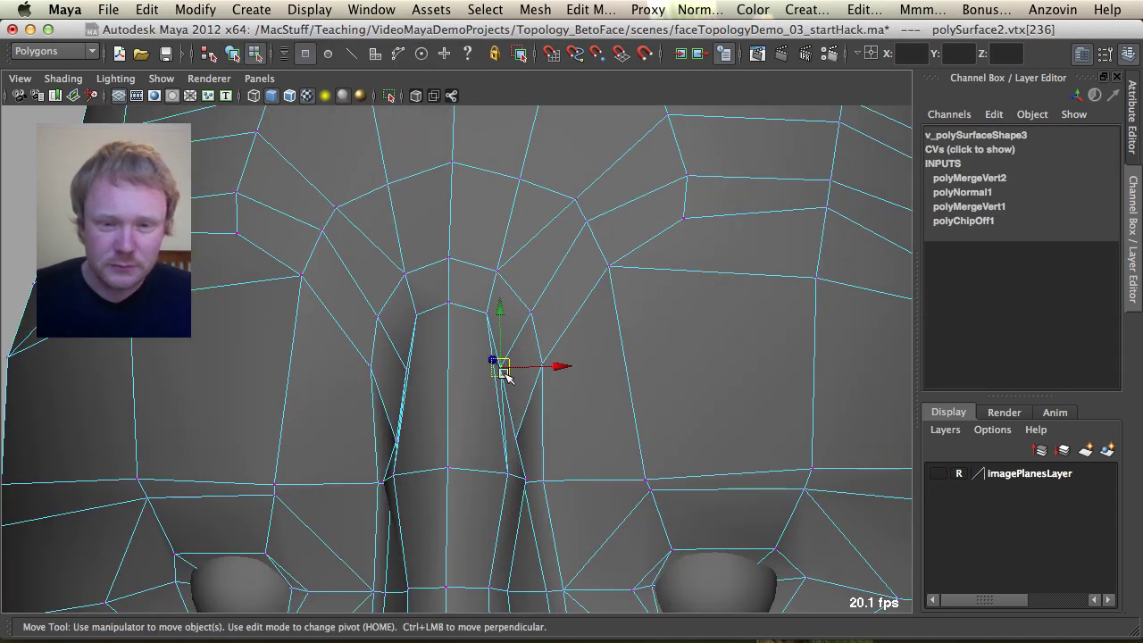
pyautogui.moveTo(504, 375); pyautogui.dragTo(520, 396)
pyautogui.press('q')
pyautogui.click(516, 439)
pyautogui.press('w')
pyautogui.moveTo(513, 435); pyautogui.dragTo(527, 437)
pyautogui.press('q')
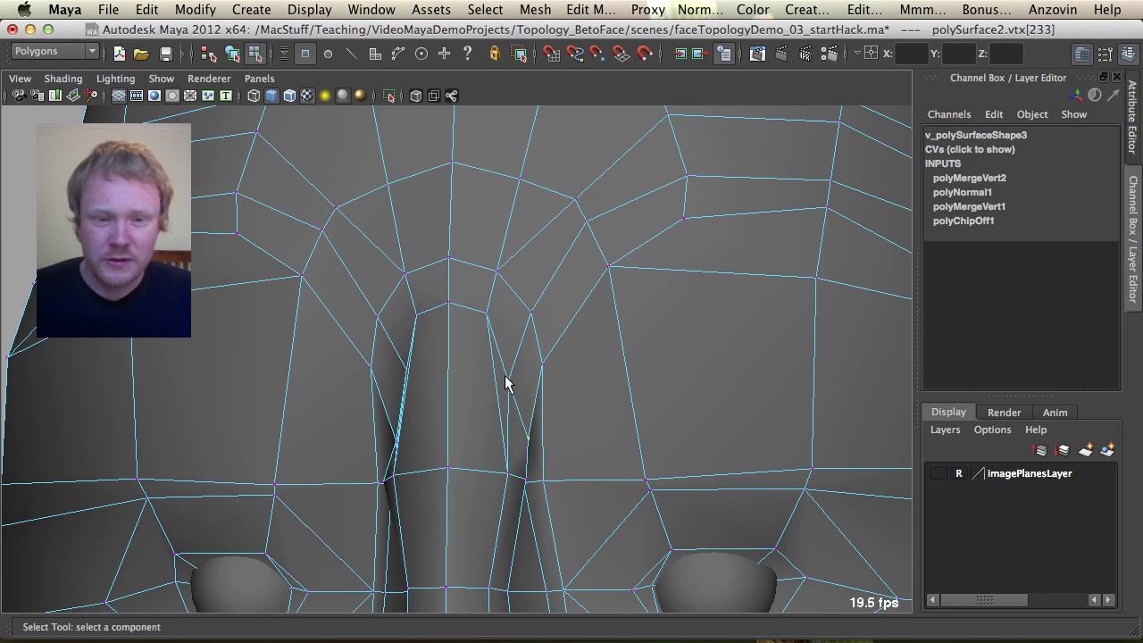
# Move the vertices at the top of the nose bridge down to level with the adjusted side vertex.
pyautogui.click(448, 303)
pyautogui.press('w')
pyautogui.moveTo(462, 288); pyautogui.dragTo(517, 403)
pyautogui.press('q')
pyautogui.click(511, 383)
pyautogui.press('w')
# Try to insert an edge loop down the nose bridge beside the centre line.
pyautogui.keyDown('alt'); pyautogui.moveTo(514, 459); pyautogui.dragTo(510, 350, button='middle'); pyautogui.keyUp('alt')
pyautogui.press('y')
pyautogui.moveTo(470, 473); pyautogui.dragTo(471, 476)
pyautogui.hotkey('ctrl', 'z')
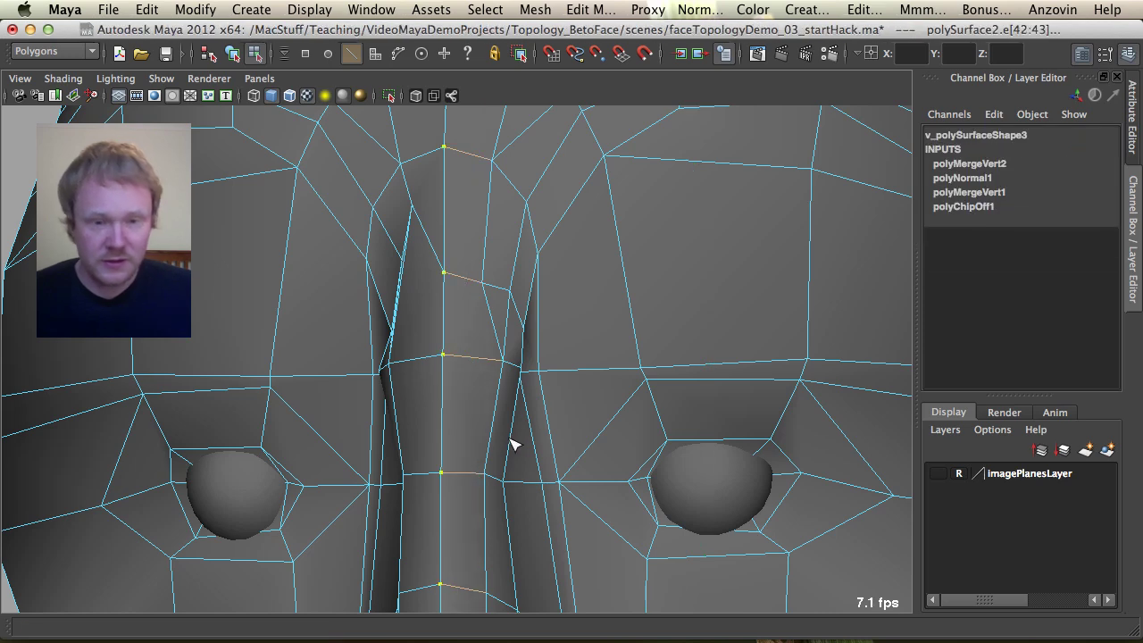
pyautogui.hotkey('ctrl', 'z')
# Insert an edge loop beside the centre line, from the upper nose bridge down to the nose tip.
pyautogui.moveTo(480, 374)
pyautogui.keyDown('alt'); pyautogui.mouseDown(button='right')
pyautogui.moveTo(502, 359)
pyautogui.moveTo(477, 359)
pyautogui.mouseUp(button='right'); pyautogui.keyUp('alt')
pyautogui.click(474, 357)
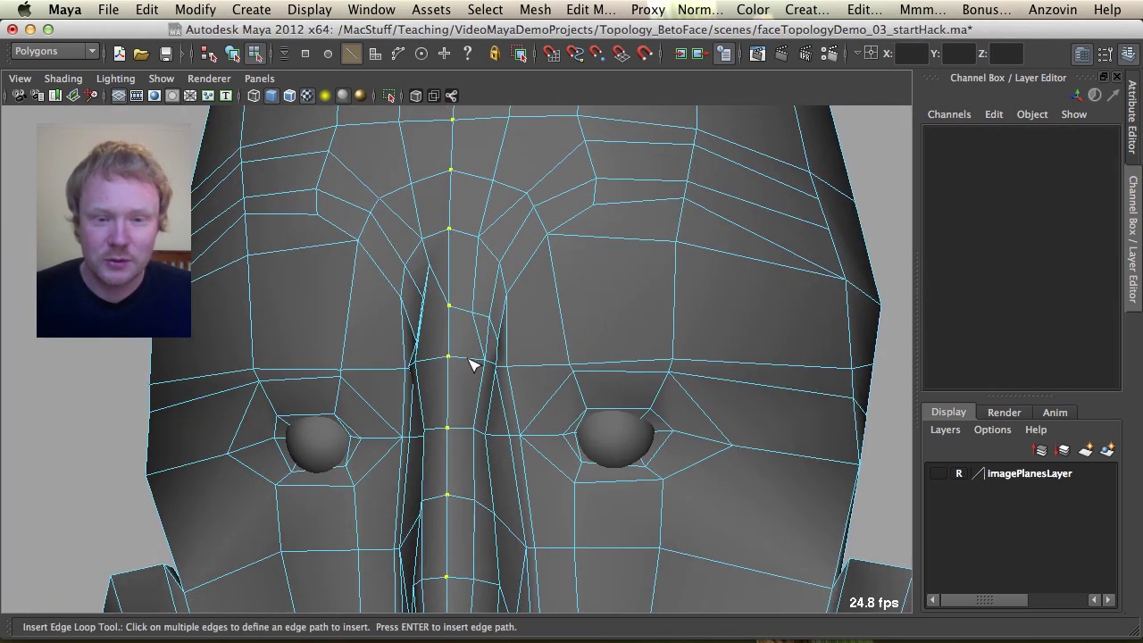
pyautogui.keyDown('alt'); pyautogui.moveTo(483, 506); pyautogui.dragTo(522, 251, button='middle'); pyautogui.keyUp('alt')
pyautogui.keyDown('alt'); pyautogui.moveTo(497, 486); pyautogui.dragTo(501, 474); pyautogui.keyUp('alt')
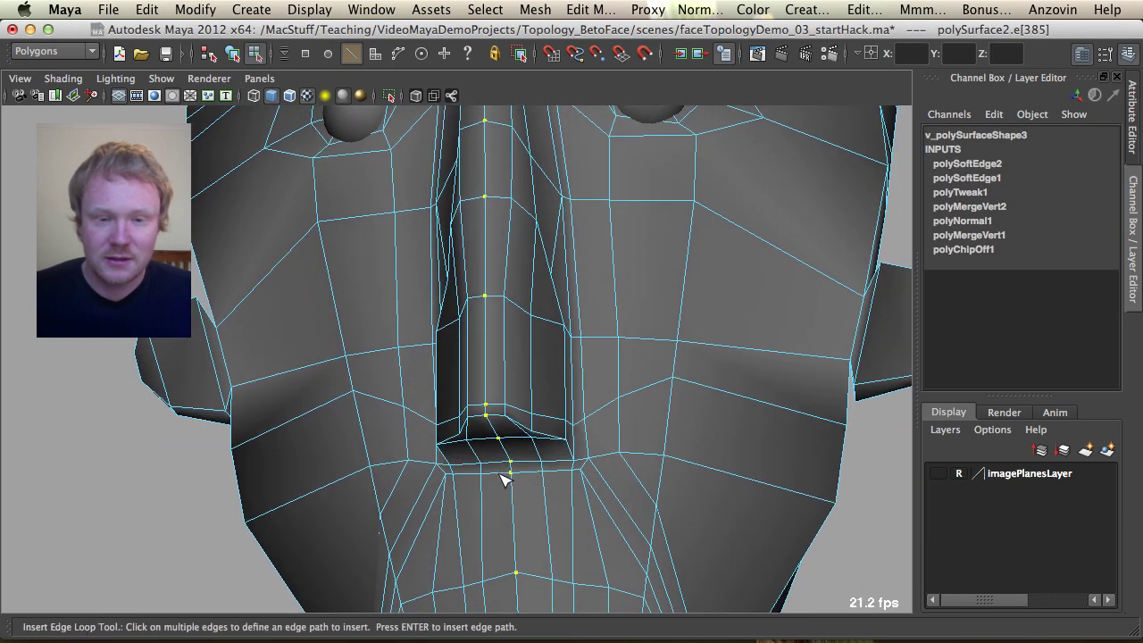
pyautogui.click(496, 421)
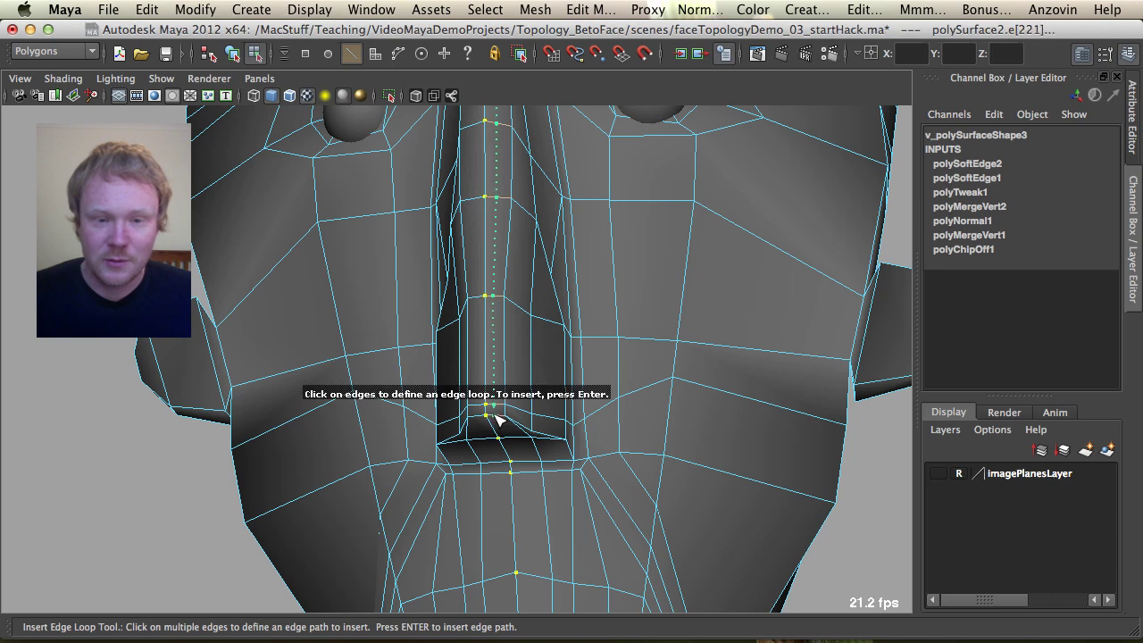
pyautogui.press('Return')
pyautogui.press('q')
# Split an edge connecting the upper end of the new loop to the vertex at the top of the nose bridge.
pyautogui.keyDown('alt'); pyautogui.moveTo(543, 148); pyautogui.dragTo(535, 456); pyautogui.keyUp('alt')
pyautogui.press('F8')
pyautogui.keyDown('alt'); pyautogui.moveTo(548, 351); pyautogui.dragTo(476, 390); pyautogui.keyUp('alt')
pyautogui.press('y')
pyautogui.press('q')
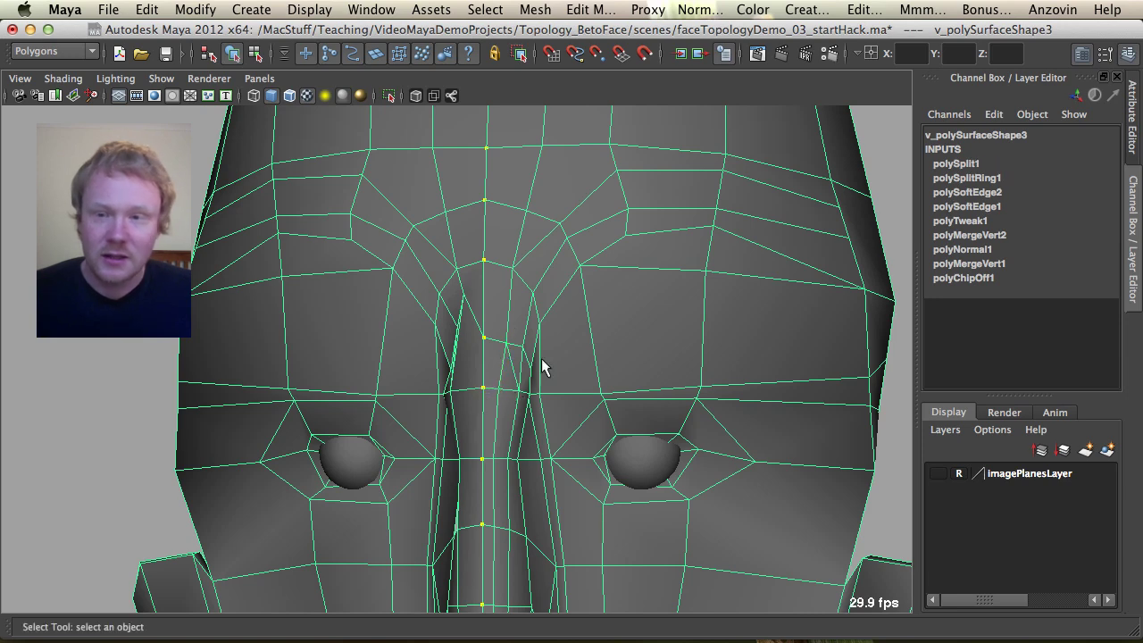
# Delete the leftover diagonal edge at the top of the nose bridge and return to object mode.
pyautogui.keyDown('alt'); pyautogui.moveTo(873, 251); pyautogui.dragTo(816, 267); pyautogui.keyUp('alt')
pyautogui.keyDown('alt'); pyautogui.moveTo(566, 304); pyautogui.dragTo(606, 210, button='middle'); pyautogui.keyUp('alt')
pyautogui.keyDown('alt'); pyautogui.moveTo(606, 211); pyautogui.dragTo(523, 309, button='right'); pyautogui.keyUp('alt')
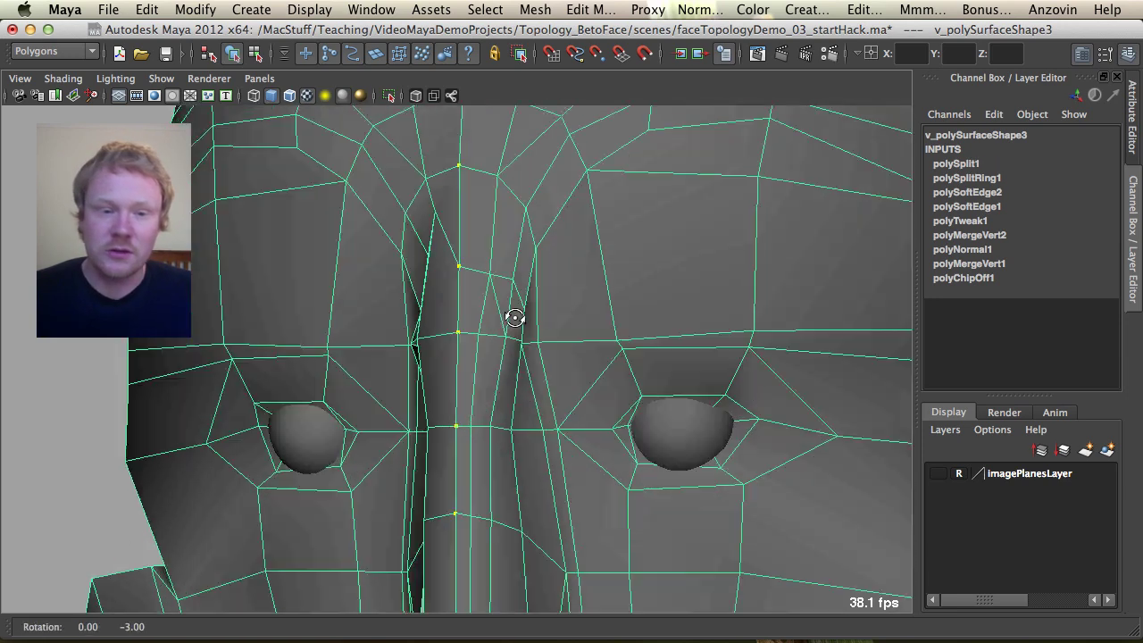
pyautogui.keyDown('alt'); pyautogui.moveTo(523, 309); pyautogui.dragTo(526, 316); pyautogui.keyUp('alt')
pyautogui.press('F8')
pyautogui.click(513, 295)
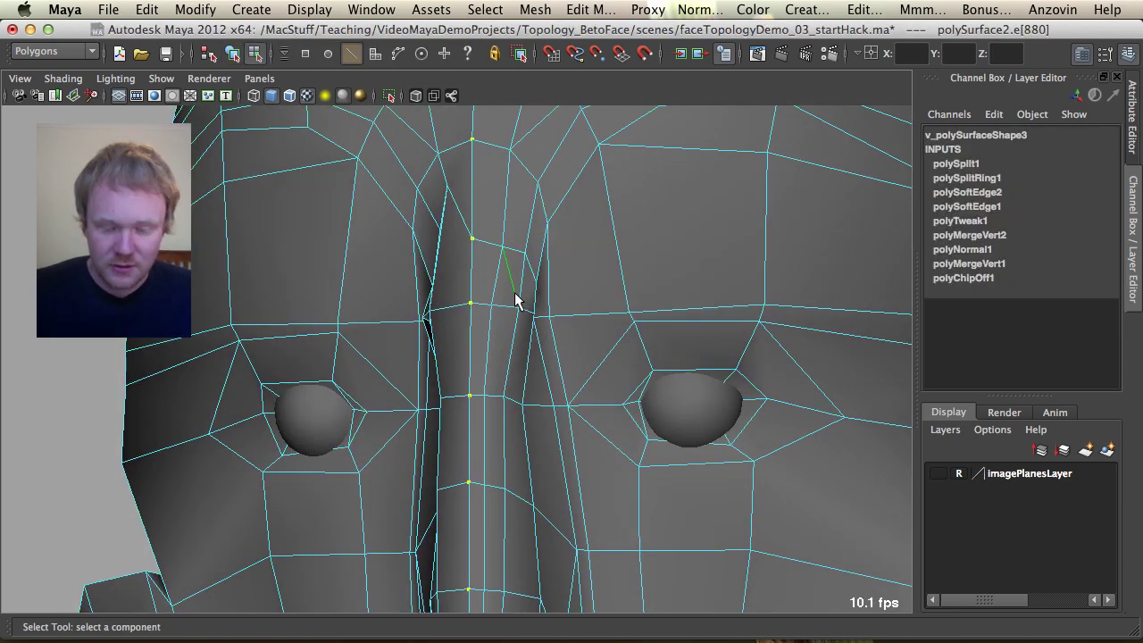
pyautogui.press('Delete')
pyautogui.press('F8')
pyautogui.keyDown('alt'); pyautogui.moveTo(536, 292); pyautogui.dragTo(466, 308, button='right'); pyautogui.keyUp('alt')
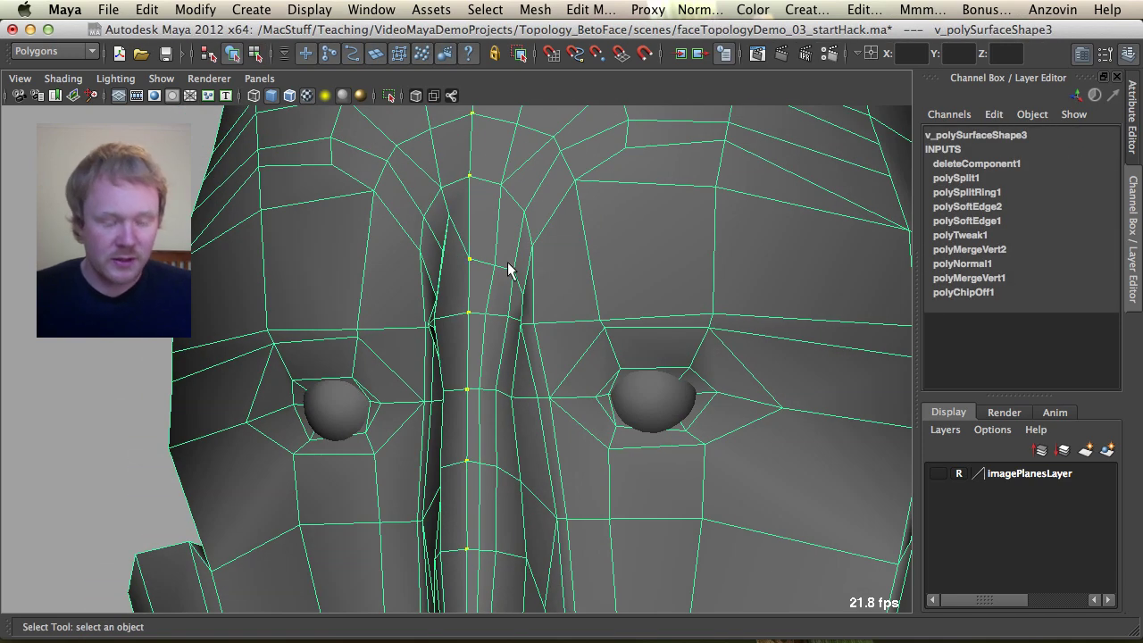
# Examine the shading of the whole head from the front without its wireframe.
pyautogui.press('F8')
pyautogui.keyDown('alt'); pyautogui.moveTo(521, 267); pyautogui.dragTo(413, 214, button='right'); pyautogui.keyUp('alt')
pyautogui.moveTo(413, 122); pyautogui.dragTo(652, 572)
pyautogui.click(683, 375)
pyautogui.keyDown('alt'); pyautogui.moveTo(572, 310); pyautogui.dragTo(556, 310); pyautogui.keyUp('alt')
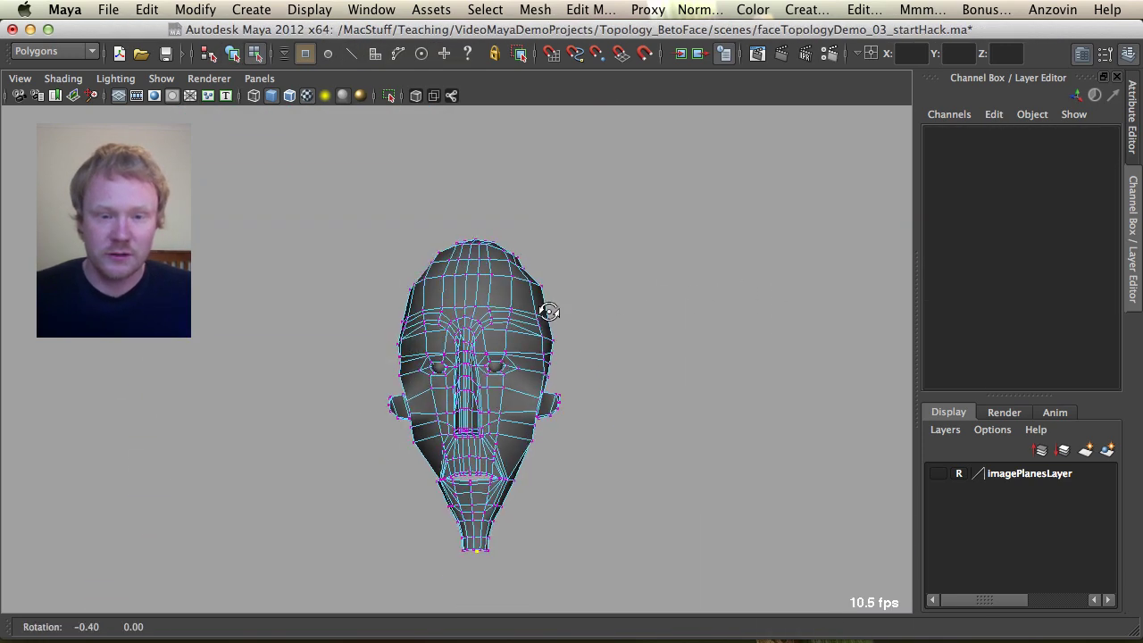
pyautogui.press('F8')
pyautogui.keyDown('alt'); pyautogui.moveTo(560, 314); pyautogui.dragTo(788, 327, button='right'); pyautogui.keyUp('alt')
pyautogui.click(788, 327)
pyautogui.keyDown('alt'); pyautogui.moveTo(788, 326); pyautogui.dragTo(562, 318); pyautogui.keyUp('alt')
pyautogui.keyDown('alt'); pyautogui.moveTo(562, 319); pyautogui.dragTo(607, 303, button='right'); pyautogui.keyUp('alt')
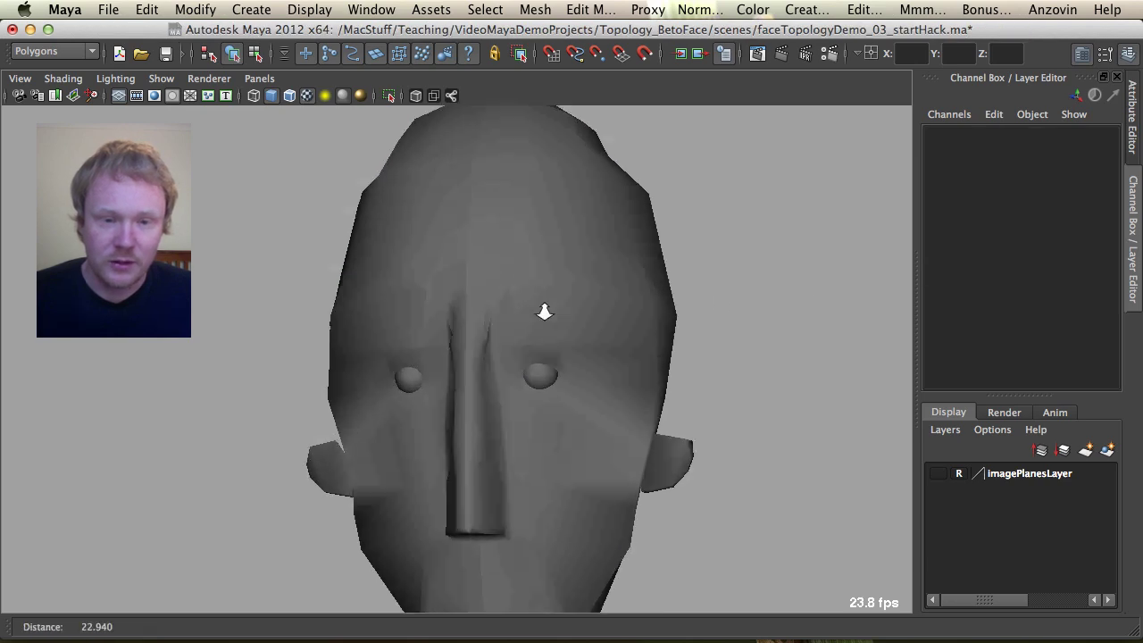
# Move the two inner vertices of the lower brow lines slightly down and outward.
pyautogui.click(467, 311)
pyautogui.keyDown('alt'); pyautogui.moveTo(467, 311); pyautogui.dragTo(595, 365, button='right'); pyautogui.keyUp('alt')
pyautogui.press('F8')
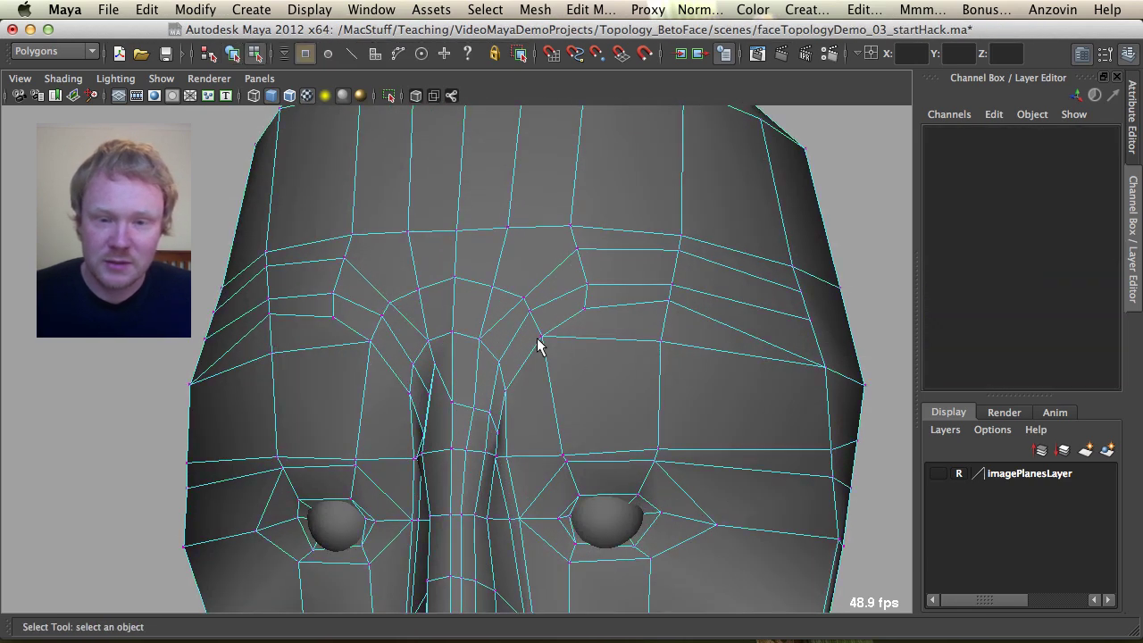
pyautogui.click(539, 335)
pyautogui.keyDown('shift'); pyautogui.click(529, 309); pyautogui.keyUp('shift')
pyautogui.press('w')
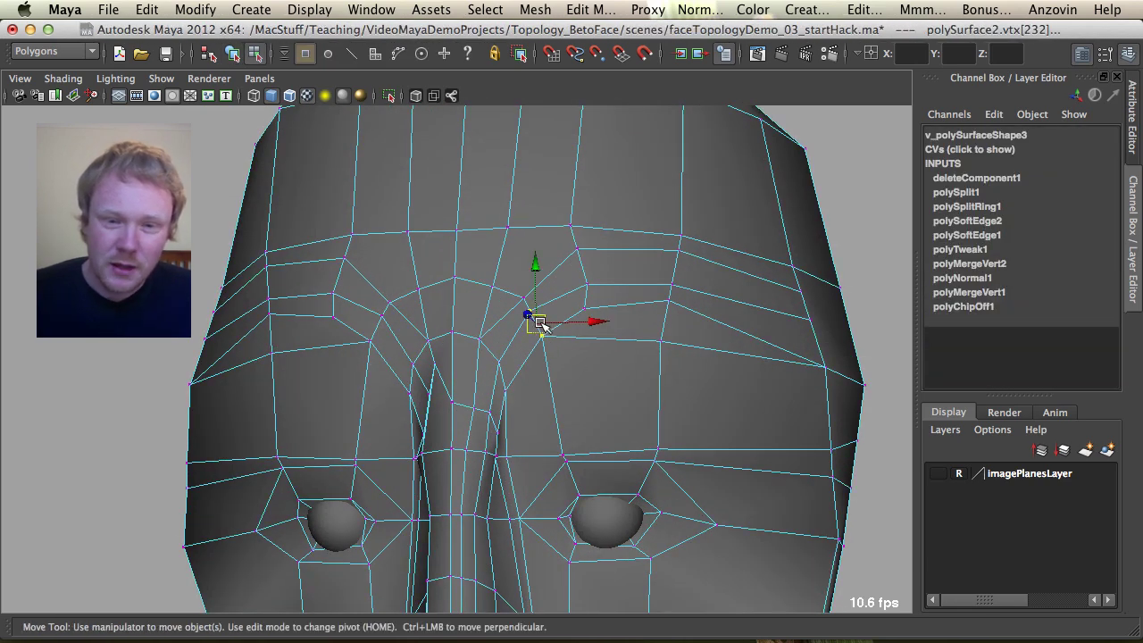
pyautogui.moveTo(537, 324); pyautogui.dragTo(546, 336)
pyautogui.press('q')
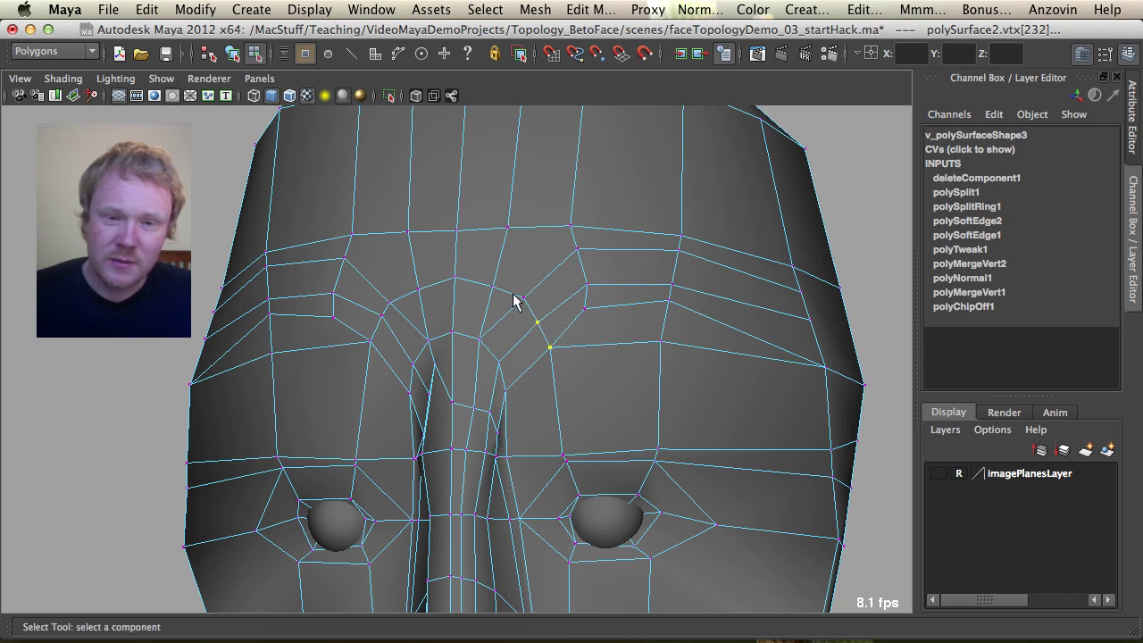
# Delete the two vertical edges between the nose bridge and the forehead line, beside the centre line.
pyautogui.press('F10')
pyautogui.click(488, 313)
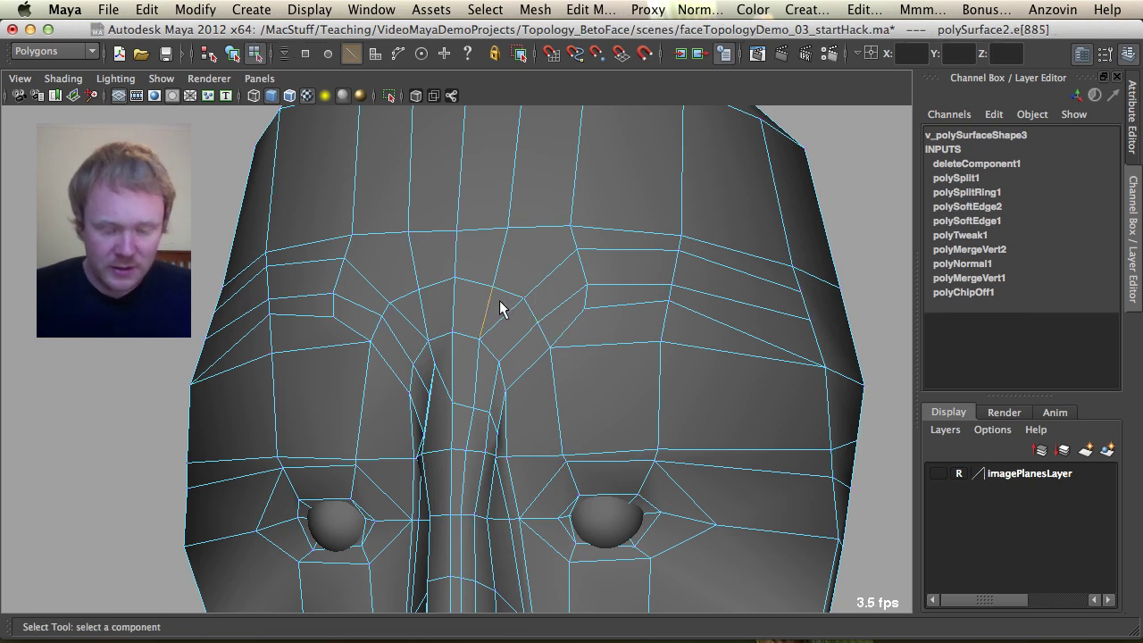
pyautogui.press('Delete')
pyautogui.click(500, 257)
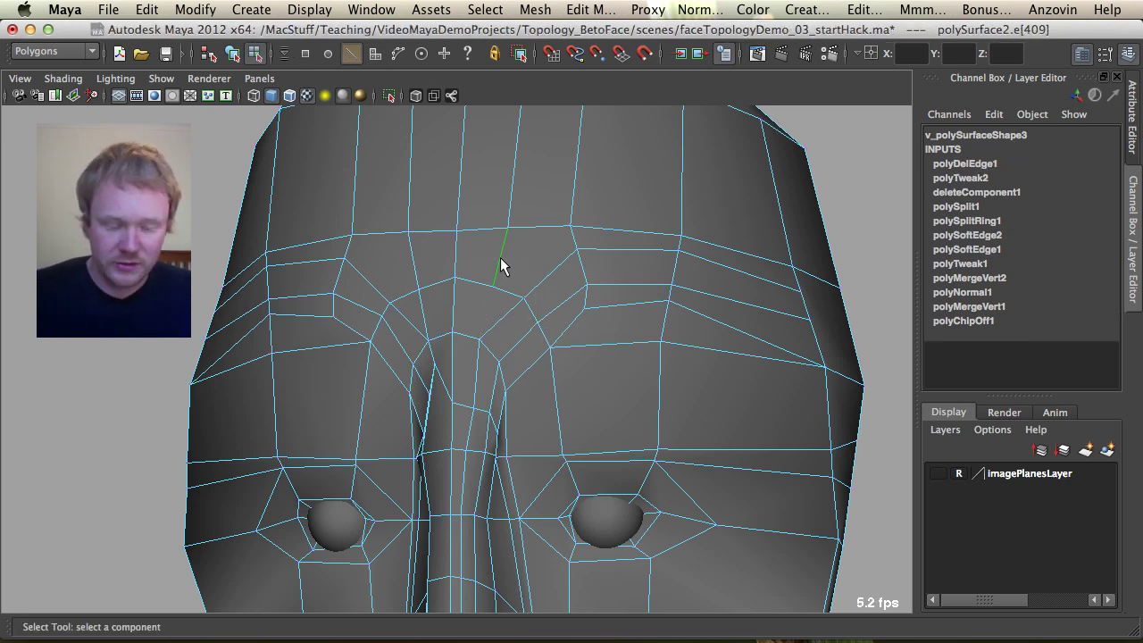
pyautogui.press('Delete')
pyautogui.scroll(2, 500, 257)
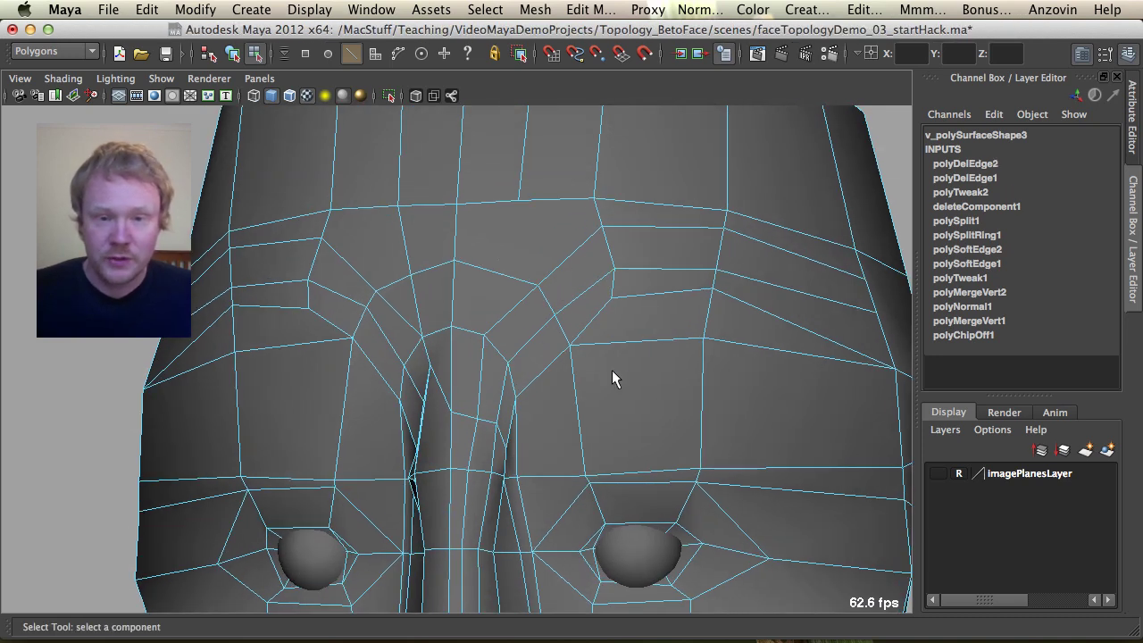
pyautogui.keyDown('alt'); pyautogui.moveTo(571, 274); pyautogui.dragTo(528, 279); pyautogui.keyUp('alt')
pyautogui.press('g')
pyautogui.click(608, 264)
pyautogui.press('q')
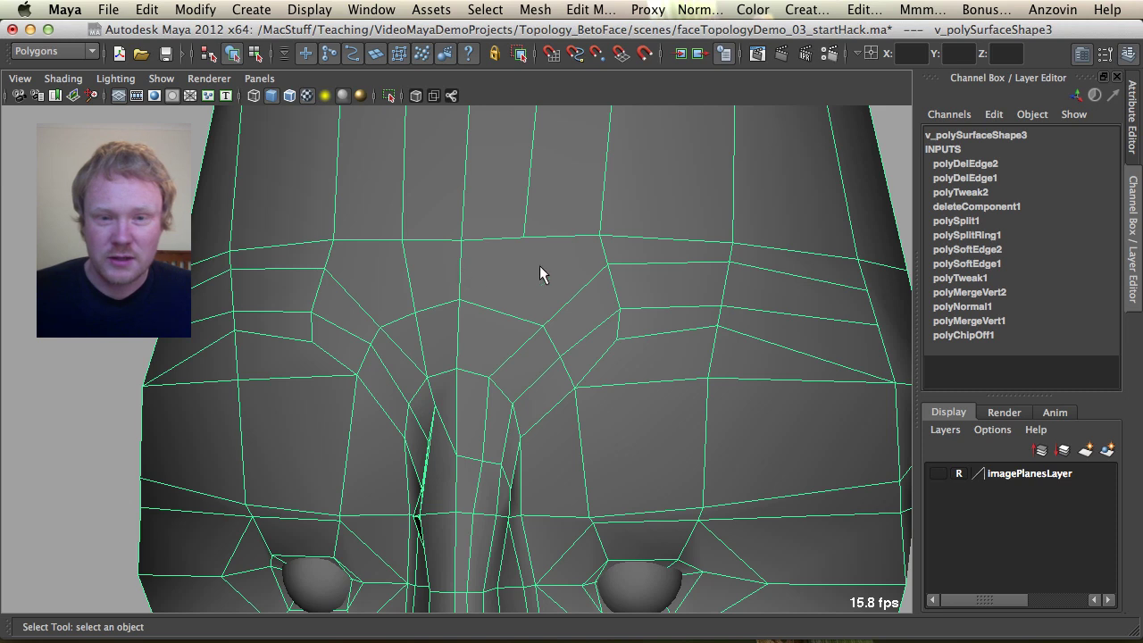
# Split an edge from the inner corner of the upper brow line straight across to the forehead's centre line.
pyautogui.press('g')
pyautogui.click(608, 263)
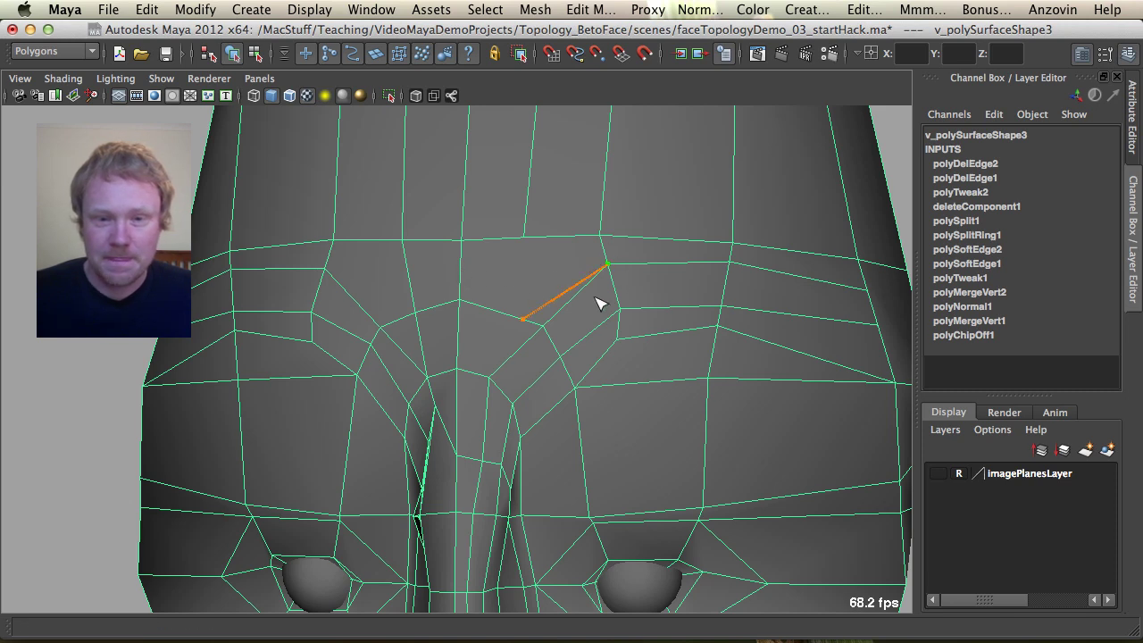
pyautogui.click(460, 263)
pyautogui.press('q')
pyautogui.press('m')
pyautogui.press('F8')
# Split an edge from the open forehead vertex down across the new line to the inner brow vertex.
pyautogui.press('g')
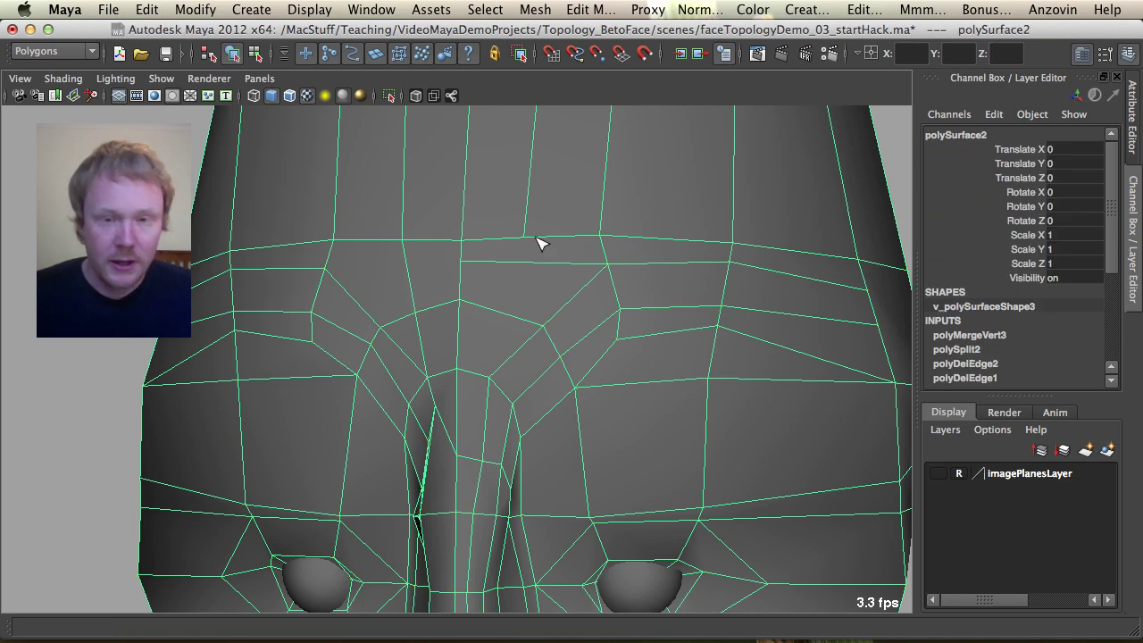
pyautogui.click(524, 239)
pyautogui.moveTo(555, 314); pyautogui.dragTo(541, 340)
pyautogui.press('q')
pyautogui.keyDown('alt'); pyautogui.moveTo(645, 322); pyautogui.dragTo(599, 314, button='right'); pyautogui.keyUp('alt')
pyautogui.press('F8')
pyautogui.keyDown('alt'); pyautogui.moveTo(530, 251); pyautogui.dragTo(523, 286); pyautogui.keyUp('alt')
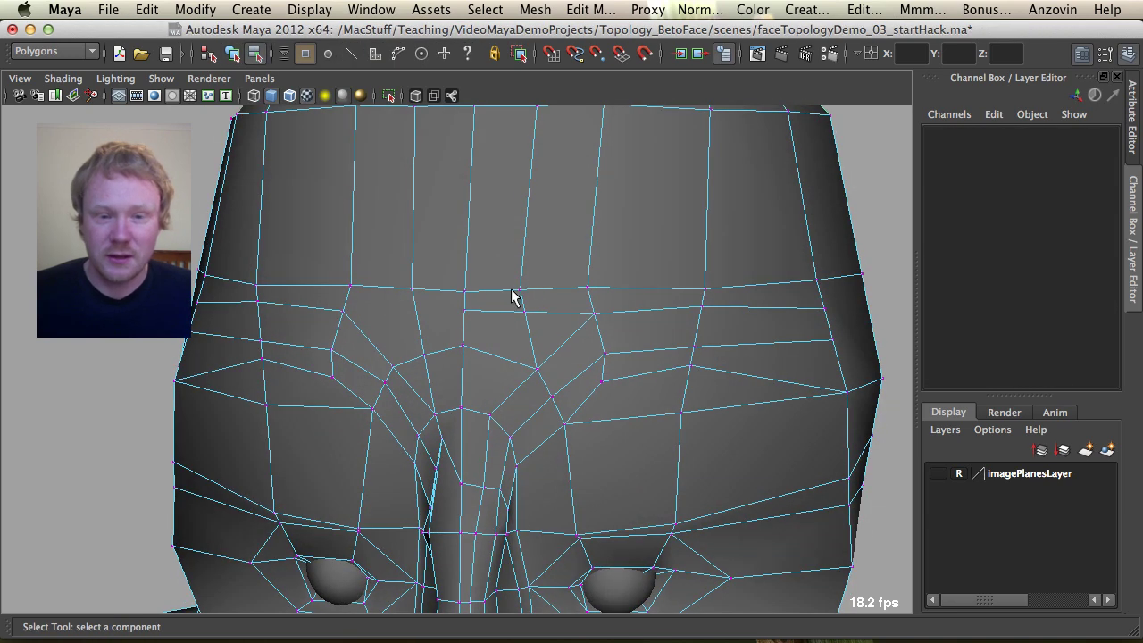
# Slide the horizontal forehead edge line on the working half well upward, from the centre line to the temple.
pyautogui.press('F11')
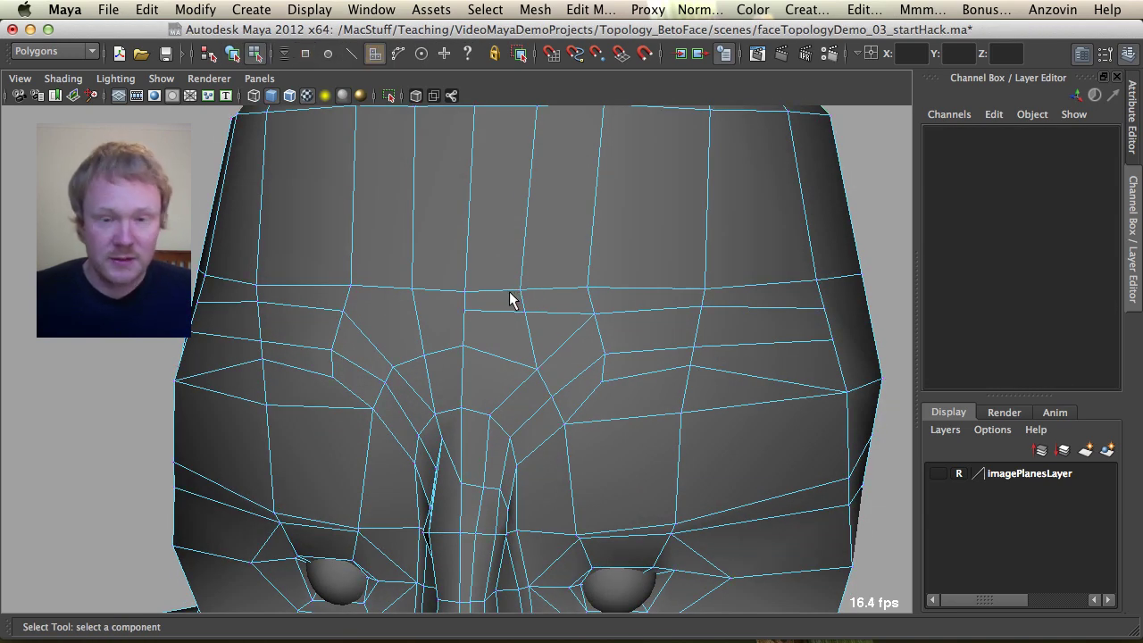
pyautogui.click(511, 293)
pyautogui.press('F9')
pyautogui.press('F10')
pyautogui.click(515, 295)
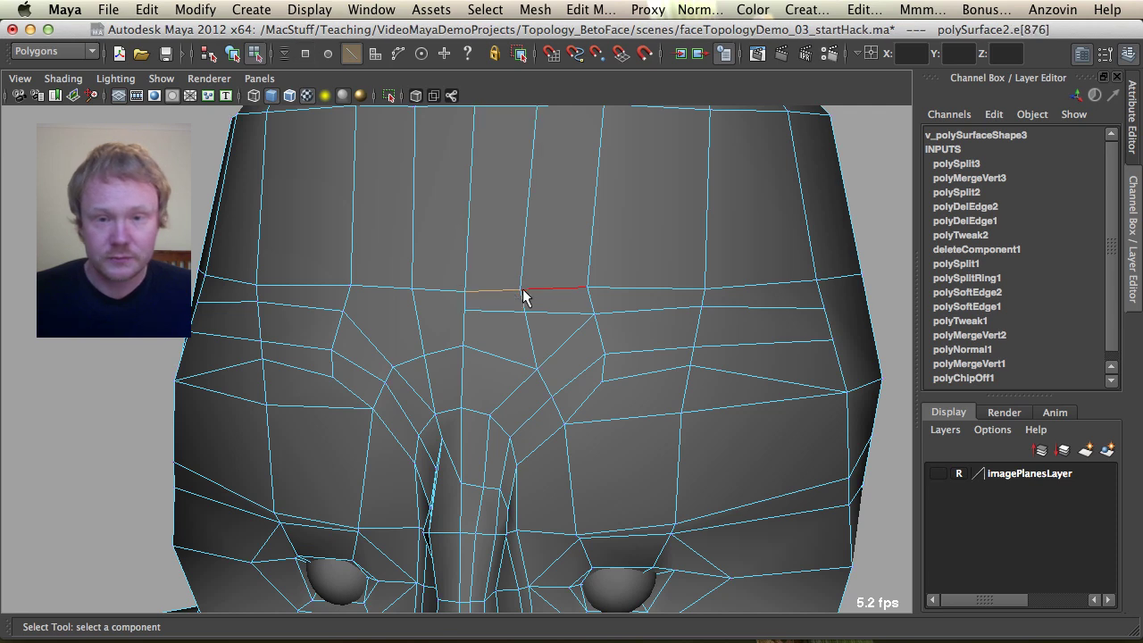
pyautogui.keyDown('shift'); pyautogui.doubleClick(801, 281); pyautogui.keyUp('shift')
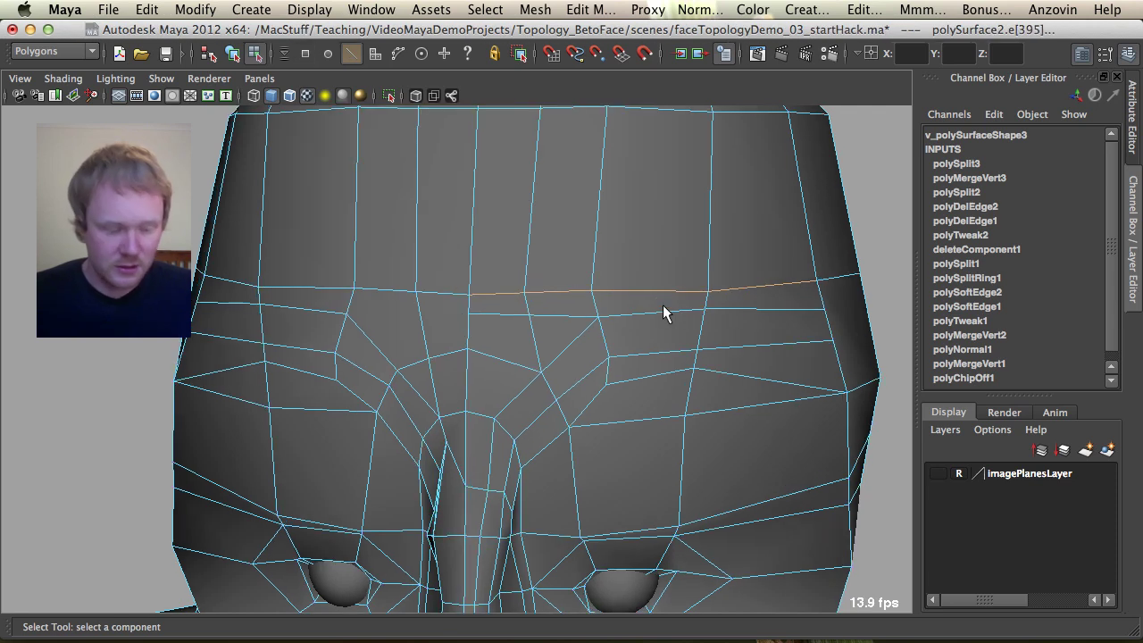
pyautogui.keyDown('shift'); pyautogui.moveTo(667, 305); pyautogui.dragTo(655, 306, button='right'); pyautogui.keyUp('shift')
pyautogui.moveTo(655, 306); pyautogui.dragTo(697, 319, button='middle')
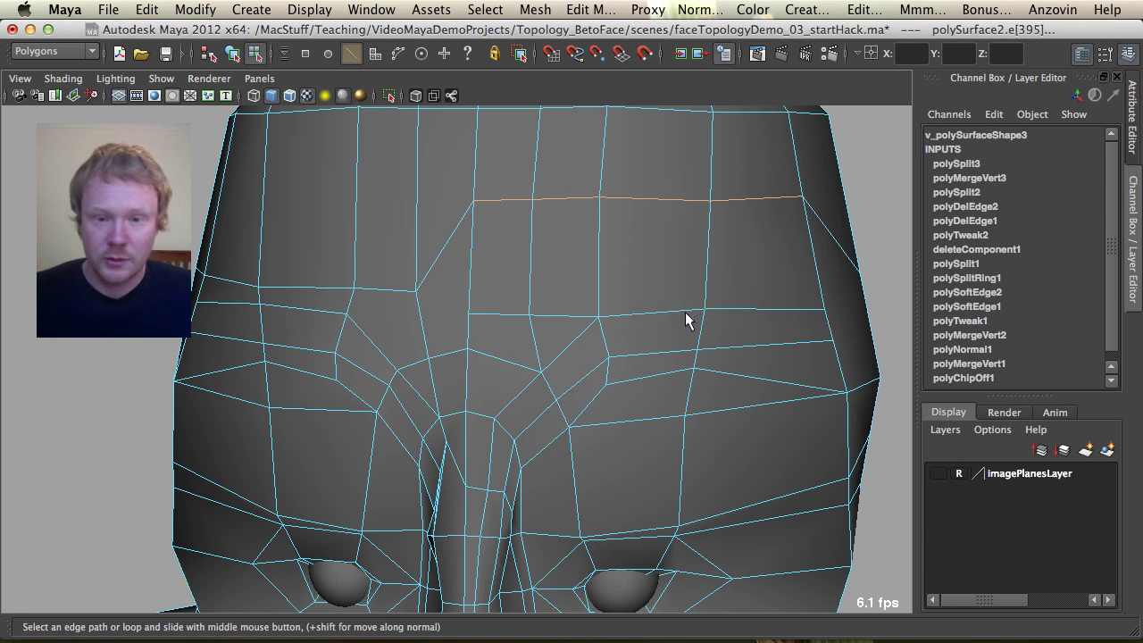
pyautogui.keyDown('shift'); pyautogui.moveTo(596, 317); pyautogui.dragTo(516, 314, button='right'); pyautogui.keyUp('shift')
pyautogui.click(531, 315)
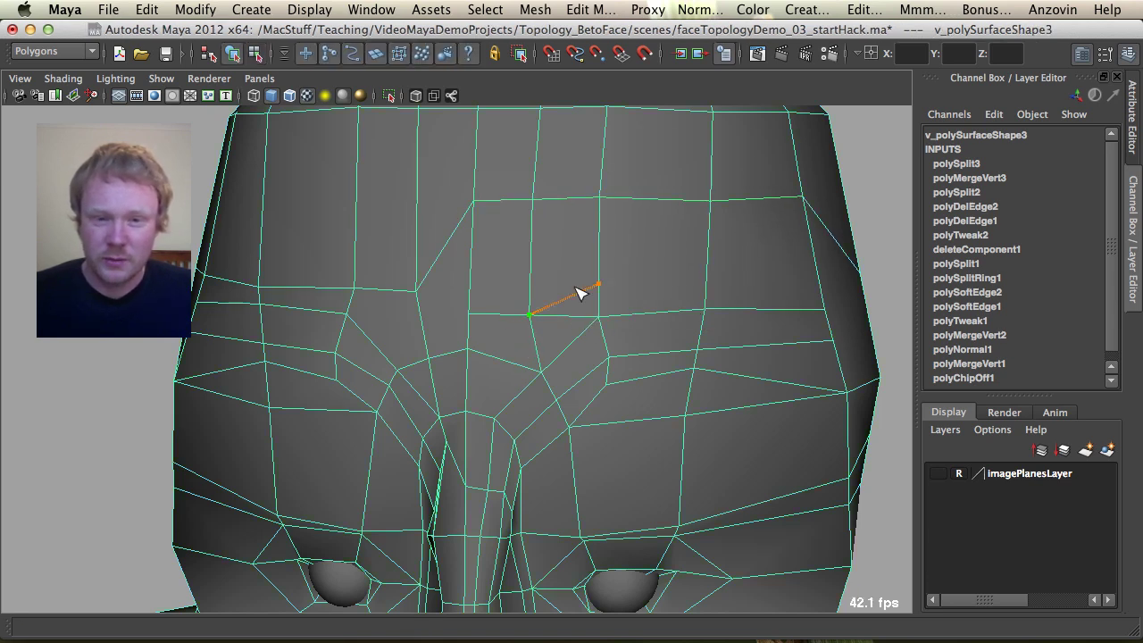
pyautogui.click(598, 269)
pyautogui.click(708, 257)
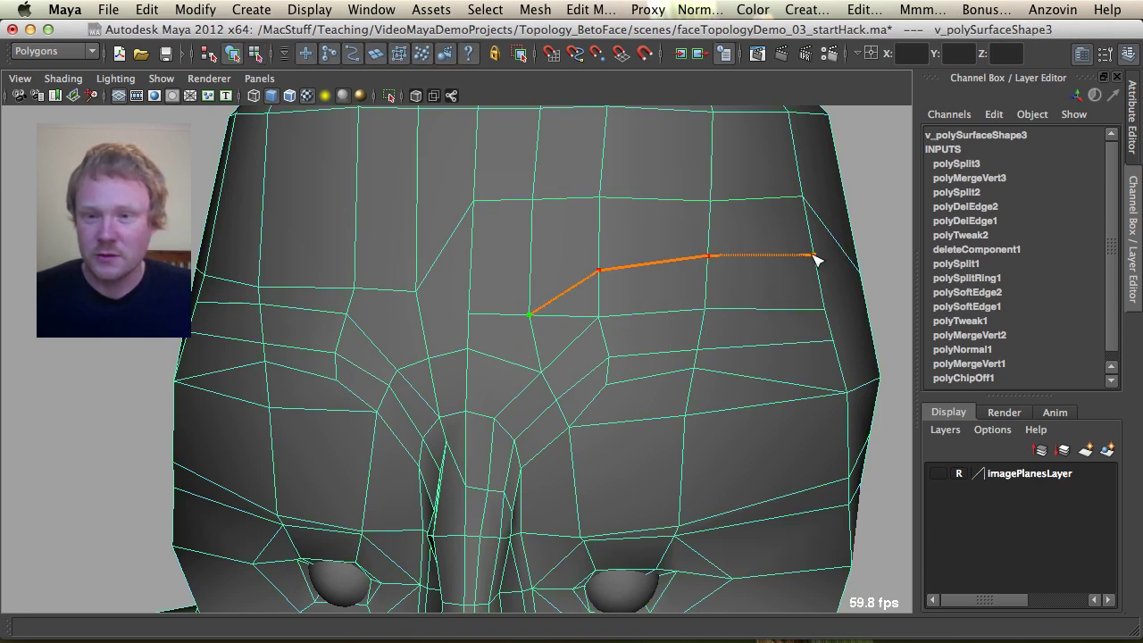
pyautogui.click(813, 255)
pyautogui.press('q')
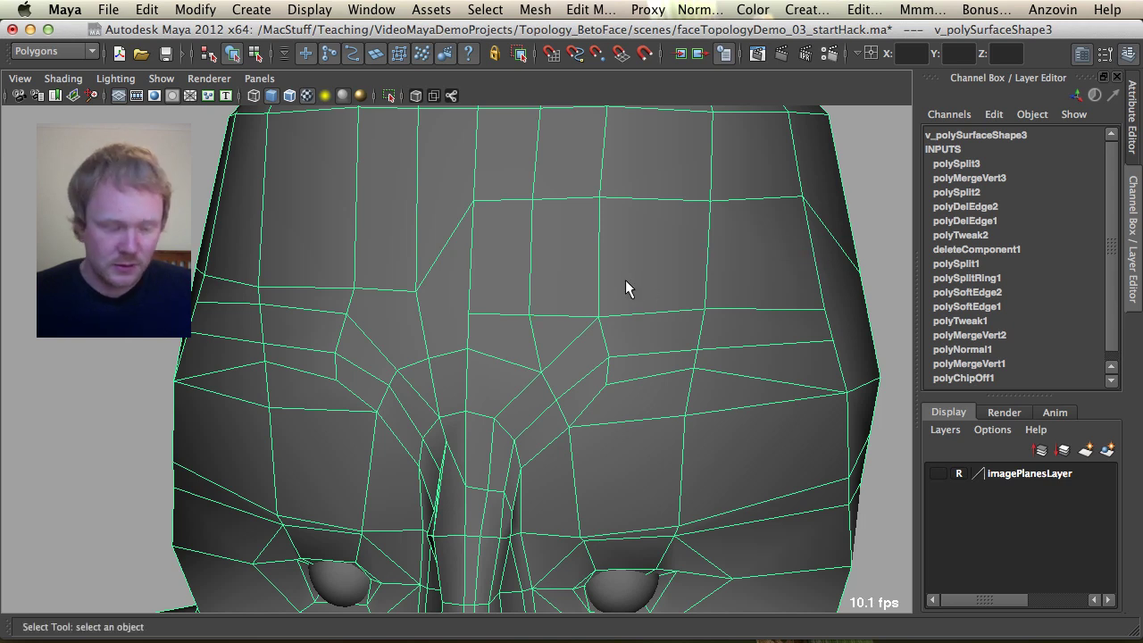
# Split a new edge line from the vertex beside the forehead's centre line up and across to the outermost vertical edge.
pyautogui.press('y')
pyautogui.click(530, 314)
pyautogui.click(598, 263)
pyautogui.click(708, 256)
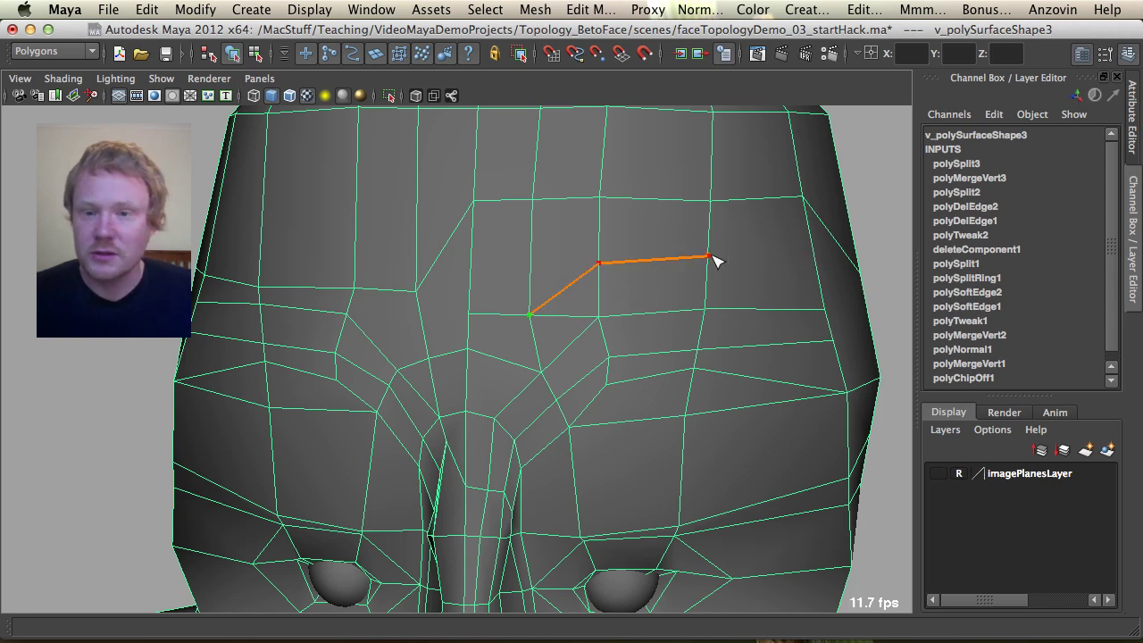
pyautogui.click(815, 257)
pyautogui.press('q')
# Delete the short horizontal edge between the new line's starting vertex and the inner corner of the brow line below.
pyautogui.press('F10')
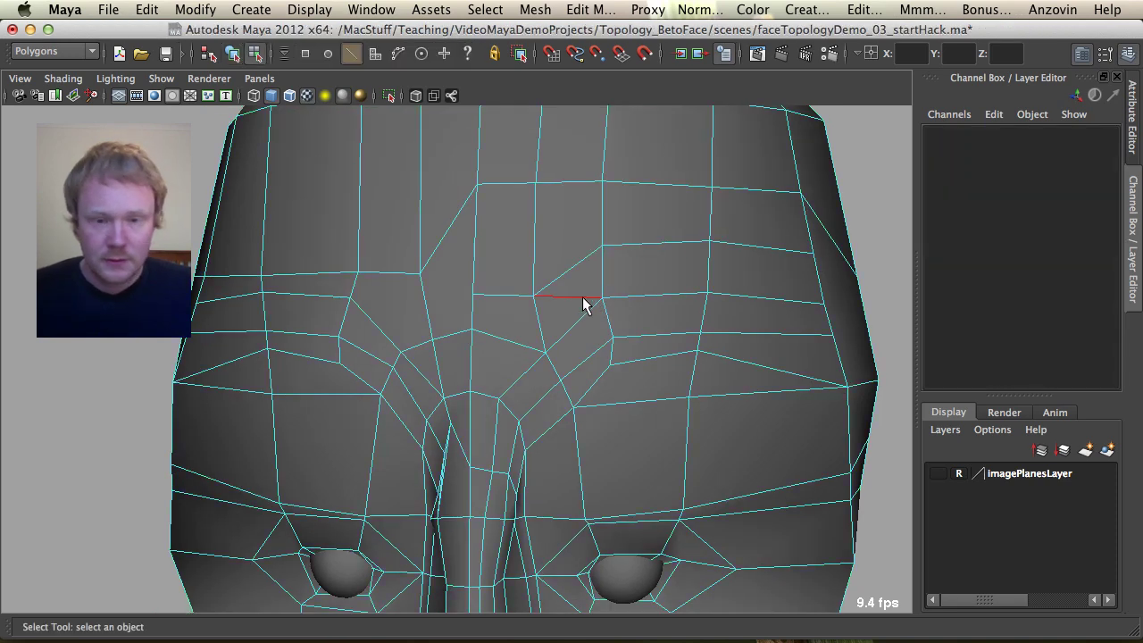
pyautogui.click(582, 301)
pyautogui.hotkey('ctrl', 'Delete')
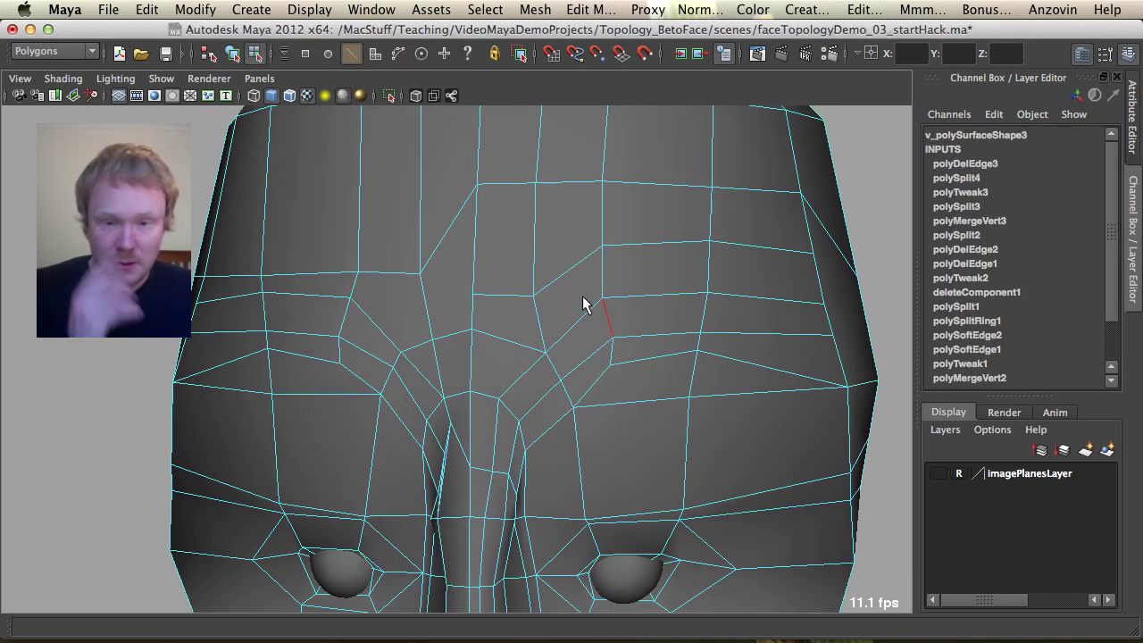
# Move the centre-line vertex and its neighbour on the low forehead line upward to level them with the new line.
pyautogui.press('F8')
pyautogui.press('F9')
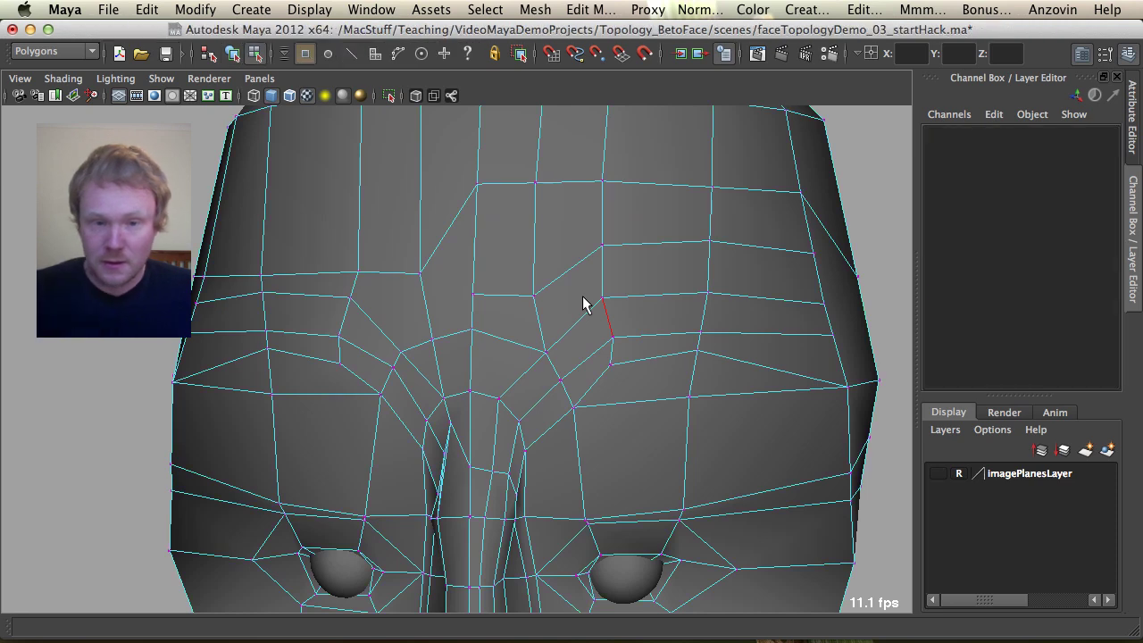
pyautogui.click(533, 301)
pyautogui.keyDown('shift'); pyautogui.click(471, 301); pyautogui.keyUp('shift')
pyautogui.press('w')
pyautogui.click(504, 248)
pyautogui.moveTo(505, 249); pyautogui.dragTo(507, 216)
# Mirror the reworked half of the head onto the other side and delete the mesh's construction history.
pyautogui.press('F8')
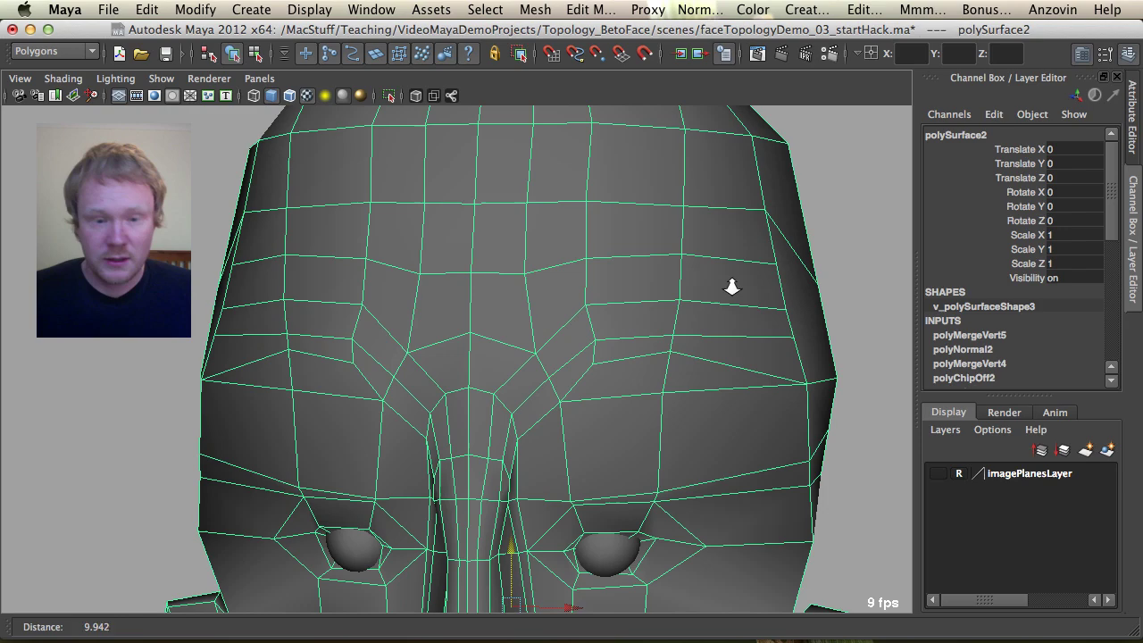
pyautogui.keyDown('alt'); pyautogui.moveTo(733, 286); pyautogui.dragTo(592, 291, button='right'); pyautogui.keyUp('alt')
pyautogui.hotkey('alt', 'shift', 'd')
# Examine the mirrored brow, nose and forehead edge flow from several angles.
pyautogui.keyDown('alt'); pyautogui.moveTo(600, 357); pyautogui.dragTo(565, 272); pyautogui.keyUp('alt')
pyautogui.keyDown('alt'); pyautogui.moveTo(438, 396); pyautogui.dragTo(437, 339, button='middle'); pyautogui.keyUp('alt')
pyautogui.keyDown('alt'); pyautogui.moveTo(454, 342); pyautogui.dragTo(604, 329); pyautogui.keyUp('alt')
pyautogui.keyDown('alt'); pyautogui.moveTo(604, 329); pyautogui.dragTo(548, 347, button='right'); pyautogui.keyUp('alt')
pyautogui.keyDown('alt'); pyautogui.moveTo(548, 347); pyautogui.dragTo(411, 321); pyautogui.keyUp('alt')
pyautogui.keyDown('alt'); pyautogui.moveTo(587, 305); pyautogui.dragTo(523, 360, button='right'); pyautogui.keyUp('alt')
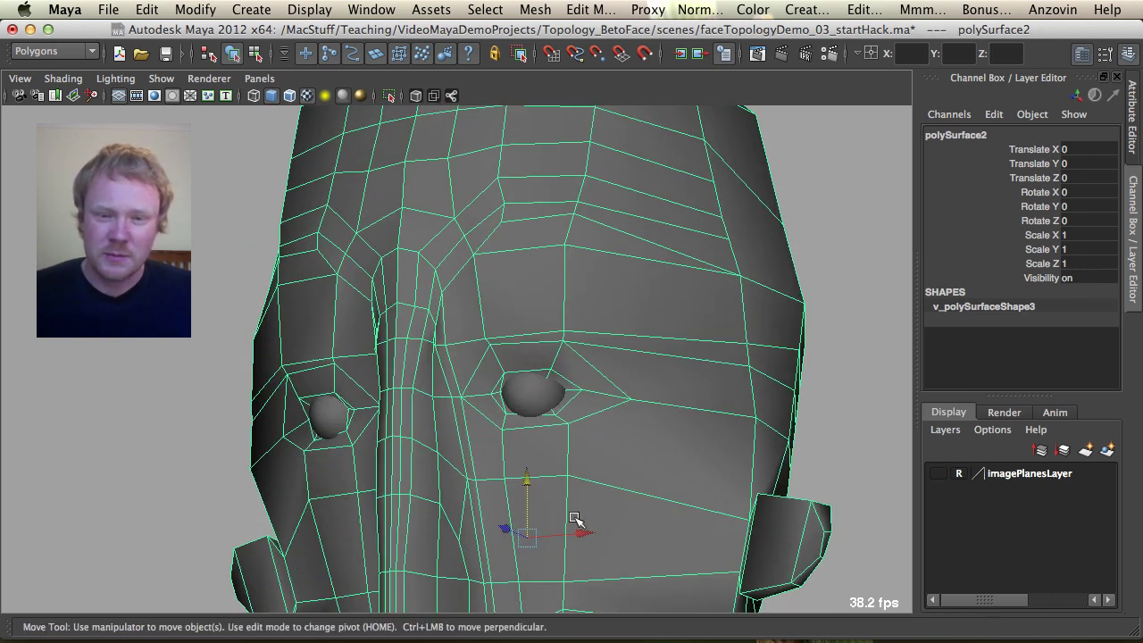
pyautogui.keyDown('alt'); pyautogui.moveTo(614, 280); pyautogui.dragTo(581, 352); pyautogui.keyUp('alt')
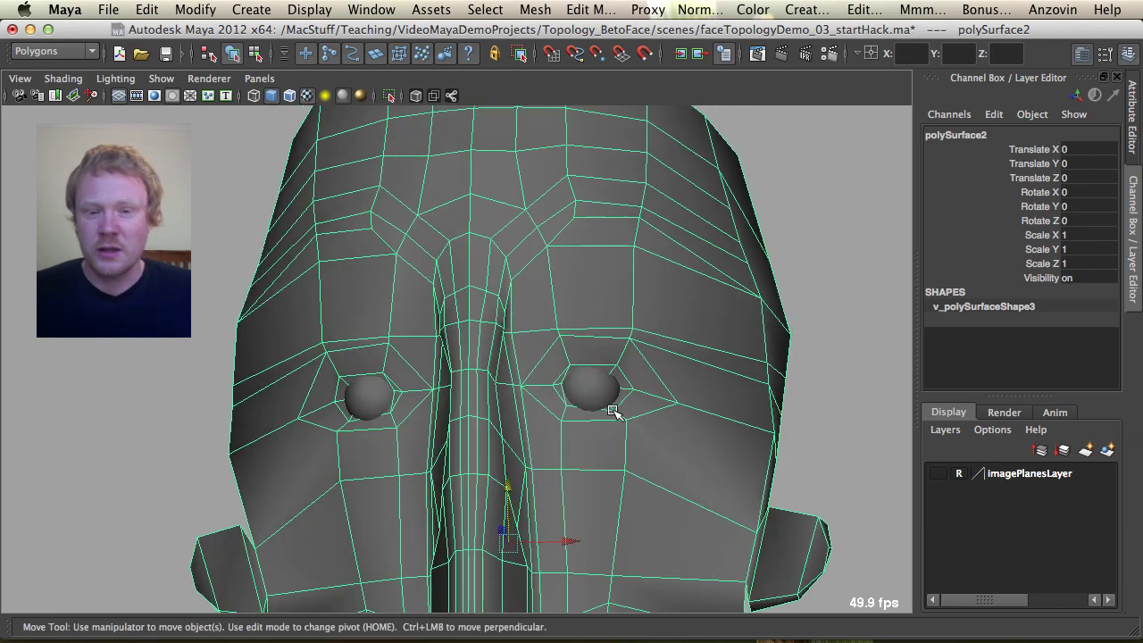
pyautogui.press('q')
# Split an edge from the lower brow line's vertex above the eye straight across to the outer vertical edge at the temple.
pyautogui.keyDown('alt'); pyautogui.moveTo(646, 394); pyautogui.dragTo(485, 367, button='right'); pyautogui.keyUp('alt')
pyautogui.keyDown('alt'); pyautogui.moveTo(485, 367); pyautogui.dragTo(489, 393, button='middle'); pyautogui.keyUp('alt')
pyautogui.keyDown('alt'); pyautogui.moveTo(488, 393); pyautogui.dragTo(562, 382, button='right'); pyautogui.keyUp('alt')
pyautogui.keyDown('alt'); pyautogui.moveTo(565, 381); pyautogui.dragTo(582, 339); pyautogui.keyUp('alt')
pyautogui.press('F10')
pyautogui.click(616, 304)
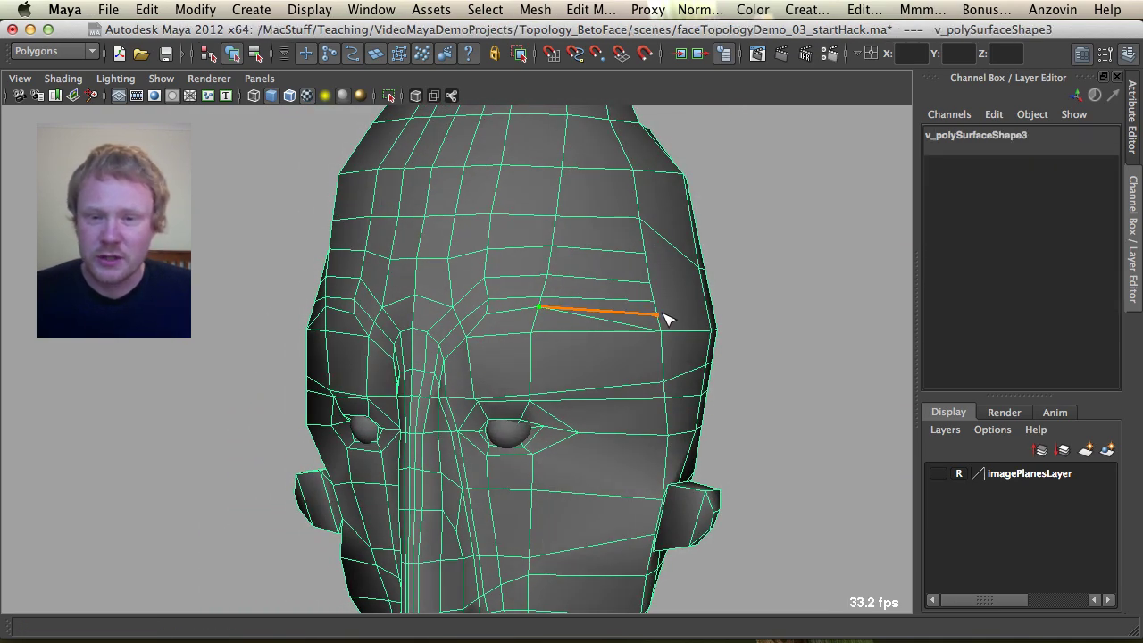
pyautogui.press('q')
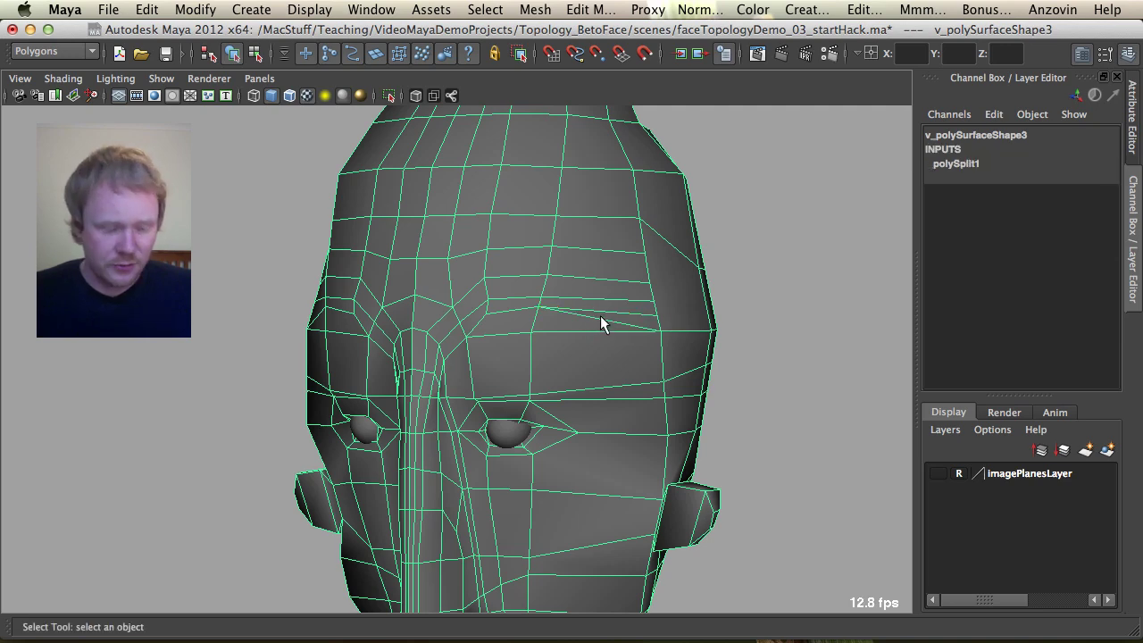
# Delete the old diagonal edge running from the lower brow line down to the temple vertex.
pyautogui.press('F10')
pyautogui.click(601, 318)
pyautogui.press('Delete')
# Examine the whole head's wireframe from the front and side, along with its plain shaded form.
pyautogui.keyDown('alt'); pyautogui.moveTo(602, 316); pyautogui.dragTo(549, 327, button='right'); pyautogui.keyUp('alt')
pyautogui.keyDown('alt'); pyautogui.moveTo(550, 328); pyautogui.dragTo(594, 355); pyautogui.keyUp('alt')
pyautogui.click(759, 300)
pyautogui.click(517, 351)
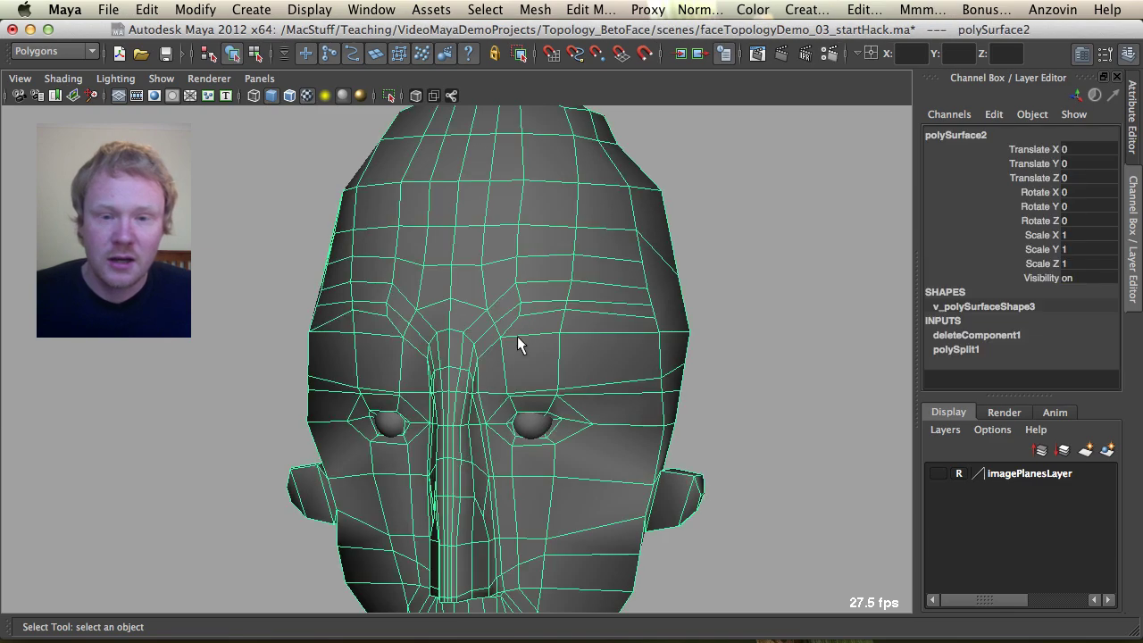
pyautogui.moveTo(550, 322)
pyautogui.keyDown('alt'); pyautogui.mouseDown()
pyautogui.moveTo(453, 339)
pyautogui.moveTo(555, 315)
pyautogui.mouseUp(); pyautogui.keyUp('alt')
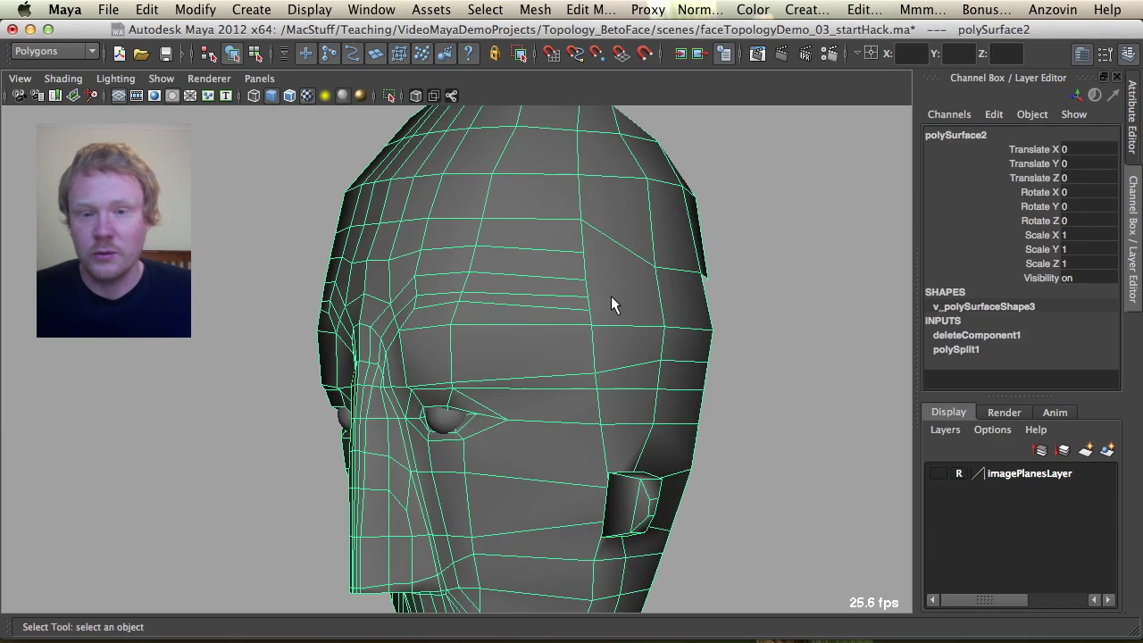
pyautogui.keyDown('alt'); pyautogui.moveTo(612, 193); pyautogui.dragTo(493, 416); pyautogui.keyUp('alt')
pyautogui.moveTo(531, 310)
pyautogui.keyDown('alt'); pyautogui.mouseDown()
pyautogui.moveTo(500, 375)
pyautogui.moveTo(503, 324)
pyautogui.moveTo(533, 314)
pyautogui.mouseUp(); pyautogui.keyUp('alt')
pyautogui.keyDown('alt'); pyautogui.moveTo(562, 366); pyautogui.dragTo(586, 398); pyautogui.keyUp('alt')
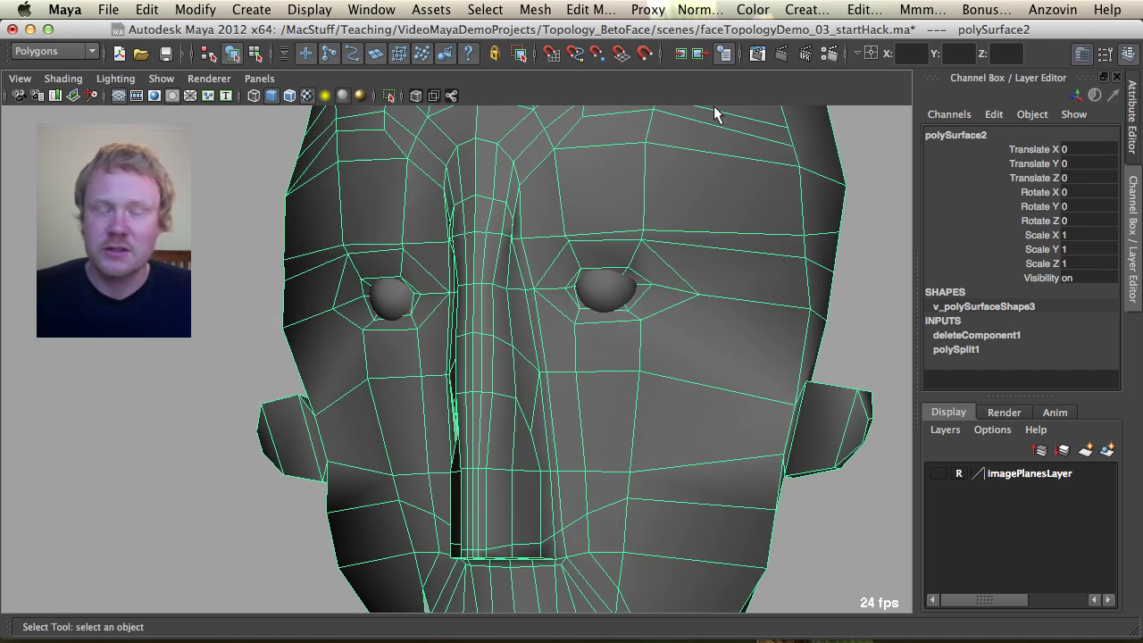
pyautogui.keyDown('alt'); pyautogui.moveTo(782, 261); pyautogui.dragTo(532, 291, button='right'); pyautogui.keyUp('alt')
pyautogui.click(723, 294)
pyautogui.keyDown('alt'); pyautogui.moveTo(594, 278); pyautogui.dragTo(625, 267); pyautogui.keyUp('alt')
pyautogui.click(625, 267)
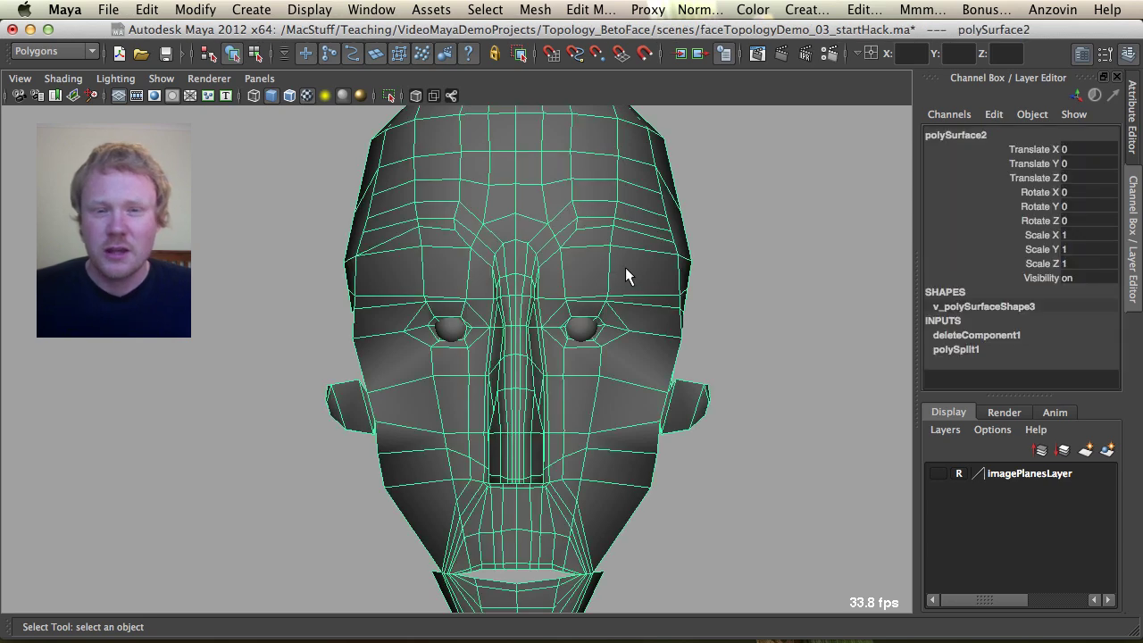
pyautogui.click(742, 272)
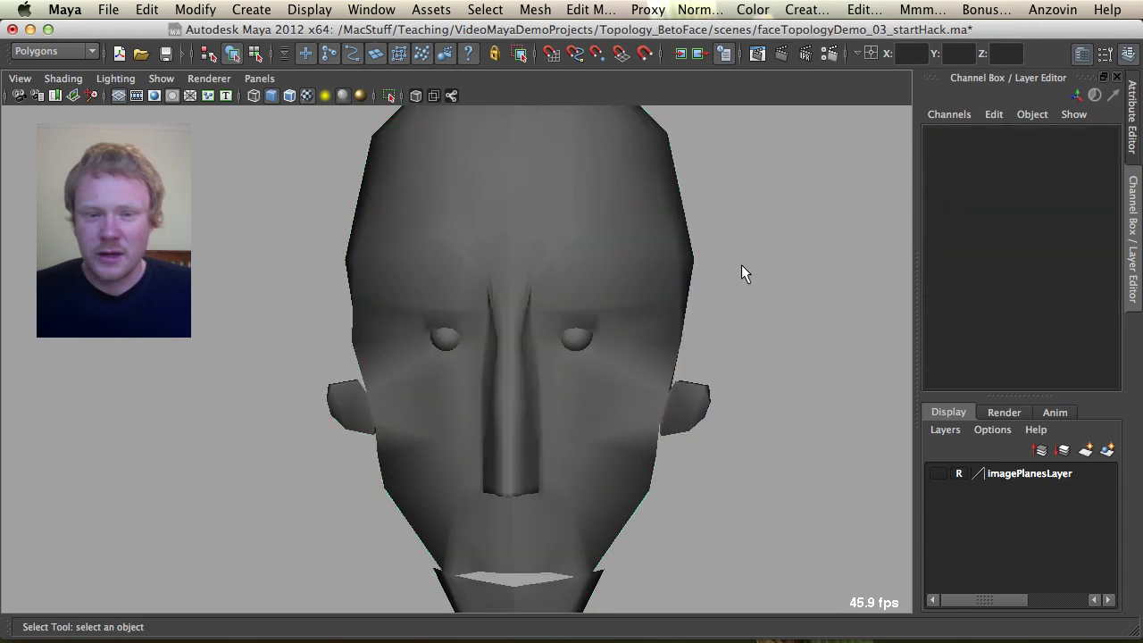
# Frame the eyeball on the working side and compare its unsmoothed and smoothed display.
pyautogui.click(576, 345)
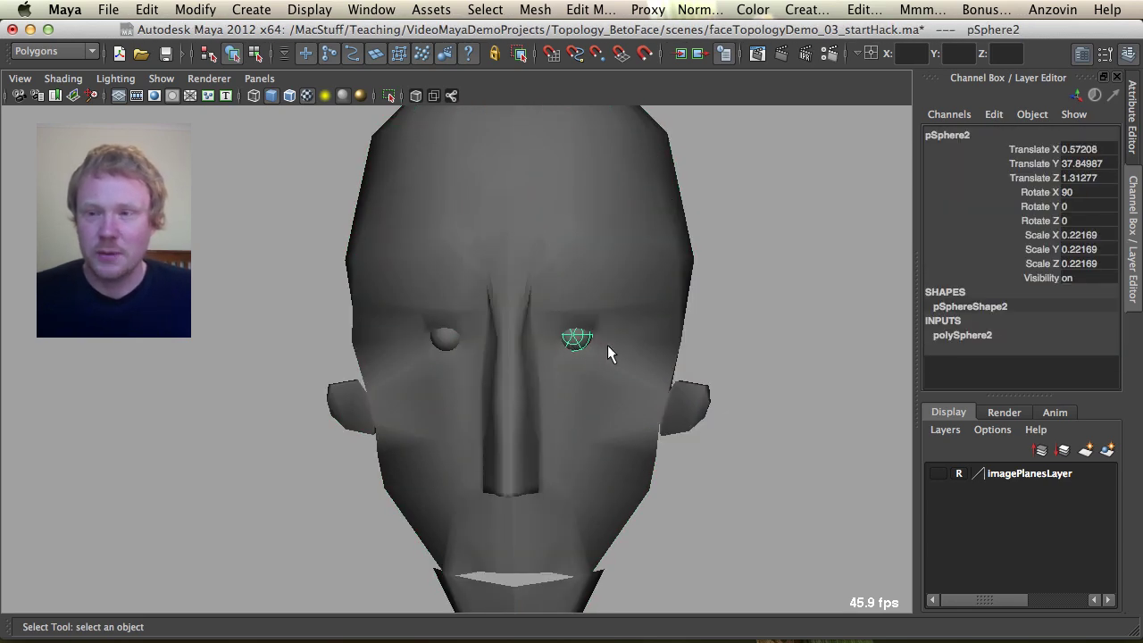
pyautogui.keyDown('alt'); pyautogui.moveTo(698, 316); pyautogui.dragTo(617, 307); pyautogui.keyUp('alt')
pyautogui.press('f')
pyautogui.press('f')
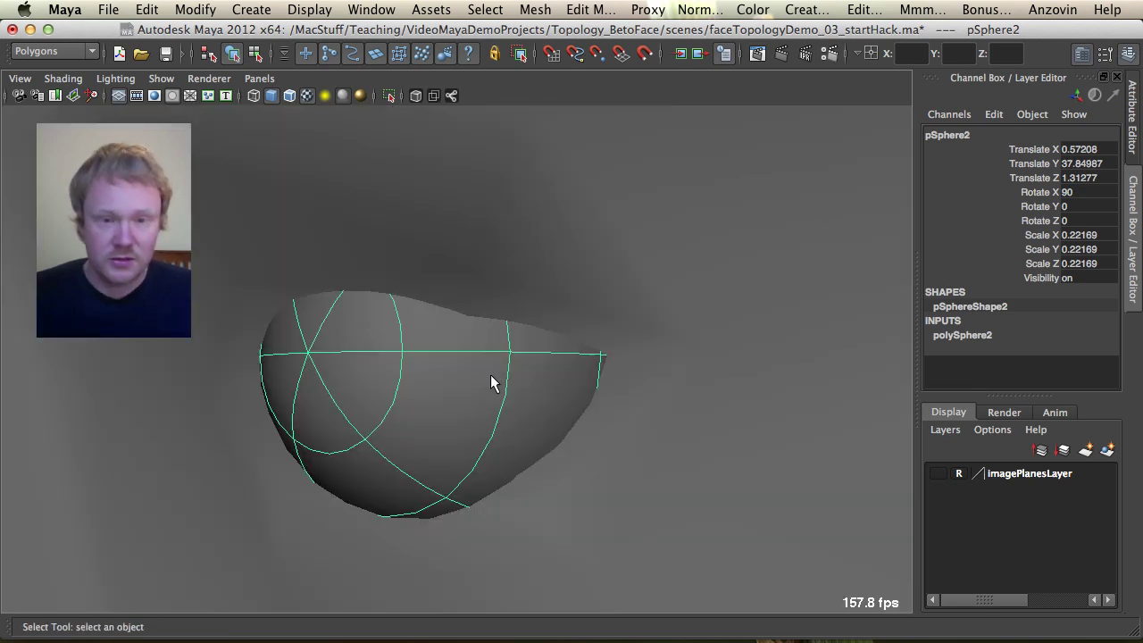
pyautogui.press('1')
pyautogui.keyDown('alt'); pyautogui.moveTo(554, 406); pyautogui.dragTo(604, 413); pyautogui.keyUp('alt')
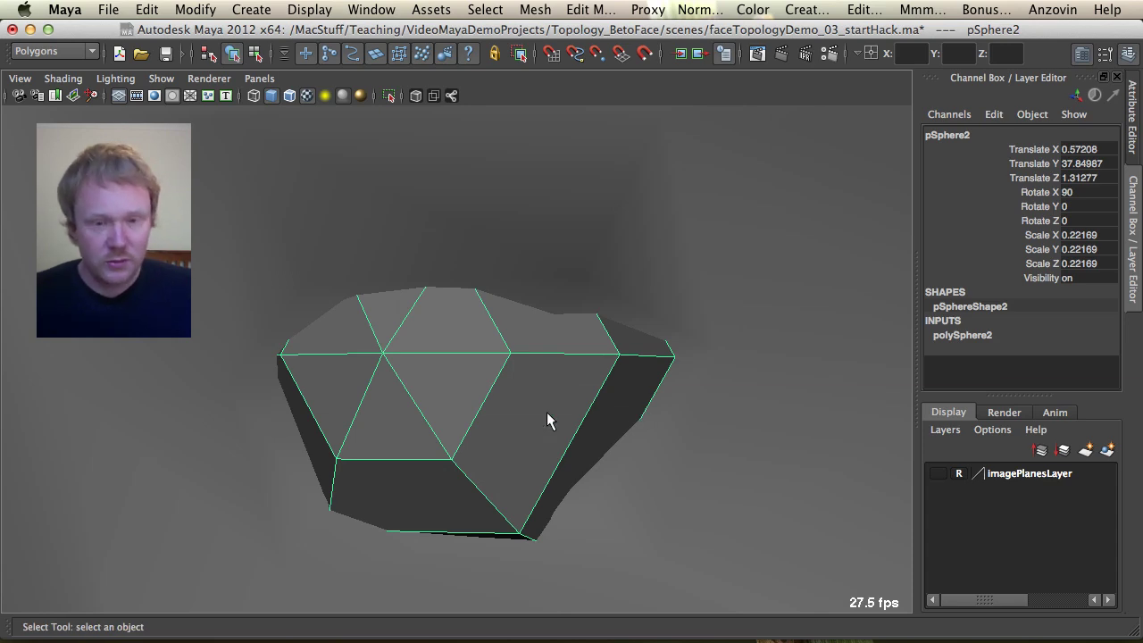
pyautogui.press('3')
pyautogui.moveTo(548, 414)
pyautogui.keyDown('alt'); pyautogui.mouseDown(button='right')
pyautogui.moveTo(584, 423)
pyautogui.moveTo(301, 352)
pyautogui.mouseUp(button='right'); pyautogui.keyUp('alt')
# Enlarge the eyeball to a uniform scale of about 0.479 and move it back into the head to Translate Z 1.044.
pyautogui.press('e')
pyautogui.press('4')
pyautogui.press('5')
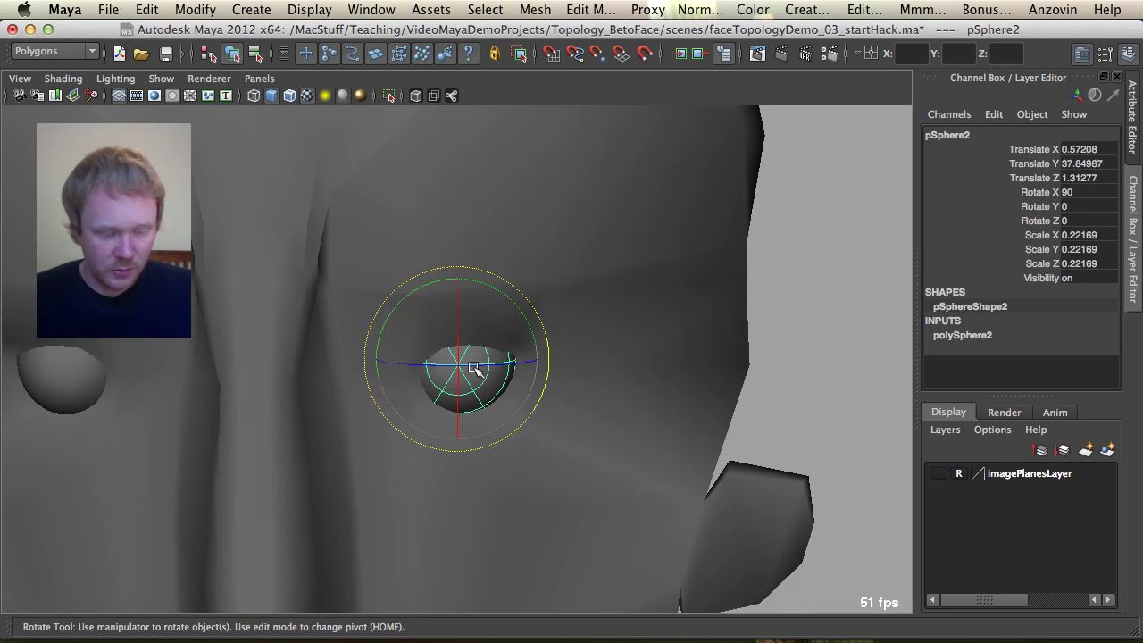
pyautogui.press('r')
pyautogui.moveTo(459, 359); pyautogui.dragTo(464, 384)
pyautogui.press('w')
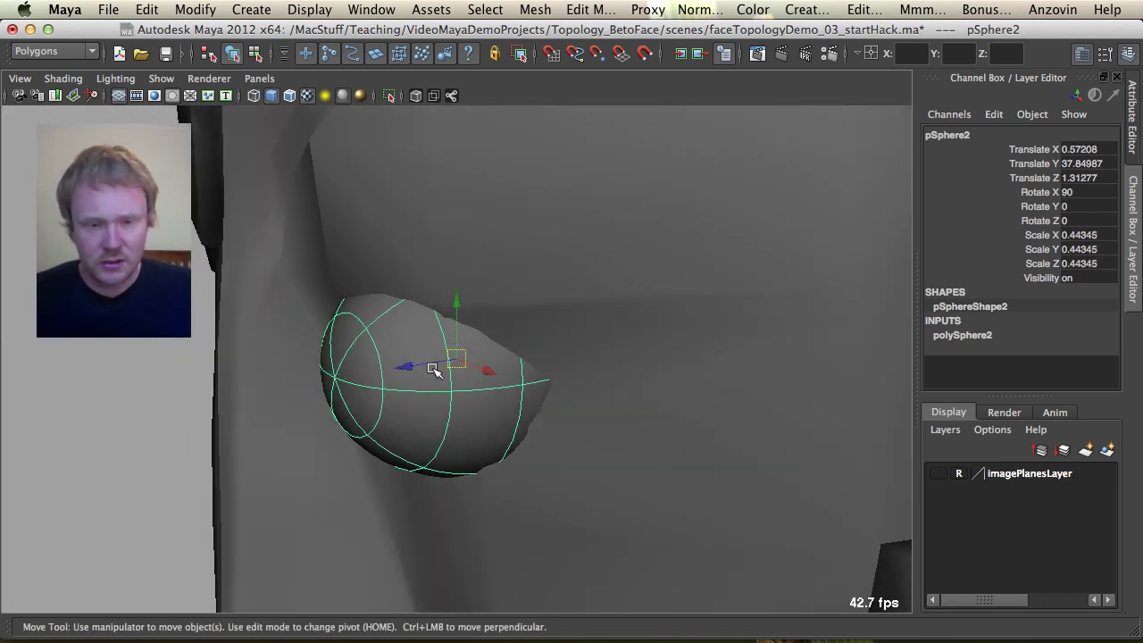
pyautogui.press('e')
pyautogui.press('r')
pyautogui.moveTo(459, 359); pyautogui.dragTo(479, 359)
pyautogui.press('w')
pyautogui.moveTo(401, 367); pyautogui.dragTo(487, 360)
pyautogui.keyDown('alt'); pyautogui.moveTo(488, 361); pyautogui.dragTo(323, 399); pyautogui.keyUp('alt')
# Duplicate the eyeball and shape the copy into an iris at Translate Z 1.441, scaled to about 0.171, 0.087, 0.171.
pyautogui.hotkey('ctrl', 'd')
pyautogui.press('t')
pyautogui.moveTo(478, 387)
pyautogui.keyDown('alt'); pyautogui.mouseDown()
pyautogui.moveTo(370, 379)
pyautogui.moveTo(445, 386)
pyautogui.moveTo(459, 375)
pyautogui.mouseUp(); pyautogui.keyUp('alt')
pyautogui.press('4')
pyautogui.press('F8')
pyautogui.click(427, 431)
pyautogui.press('F8')
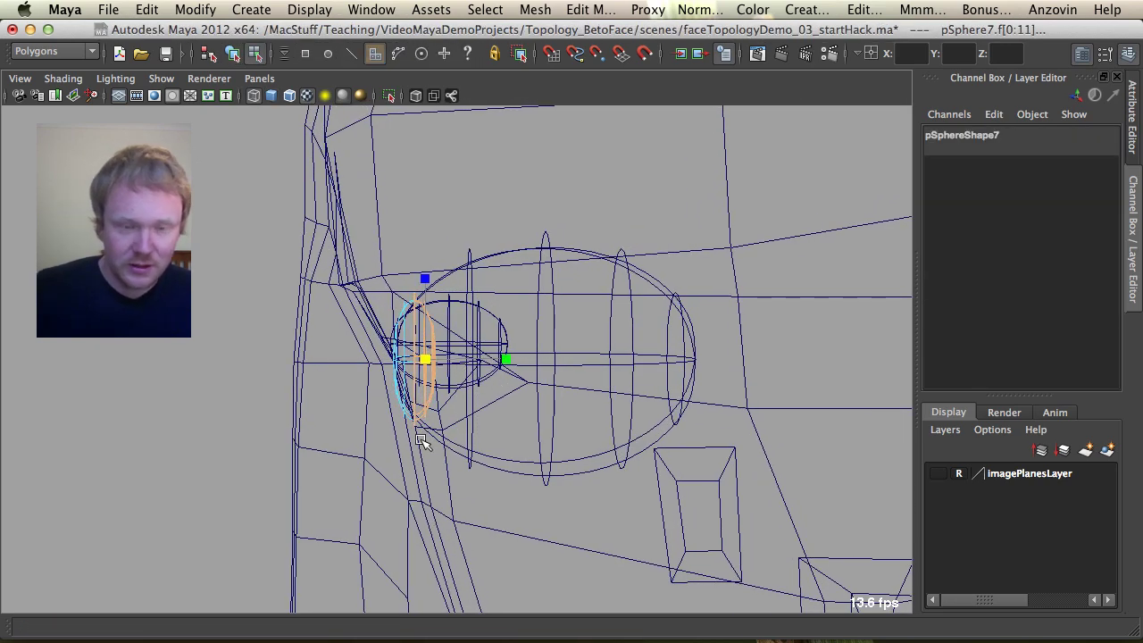
pyautogui.press('5')
pyautogui.keyDown('alt'); pyautogui.moveTo(435, 420); pyautogui.dragTo(396, 363); pyautogui.keyUp('alt')
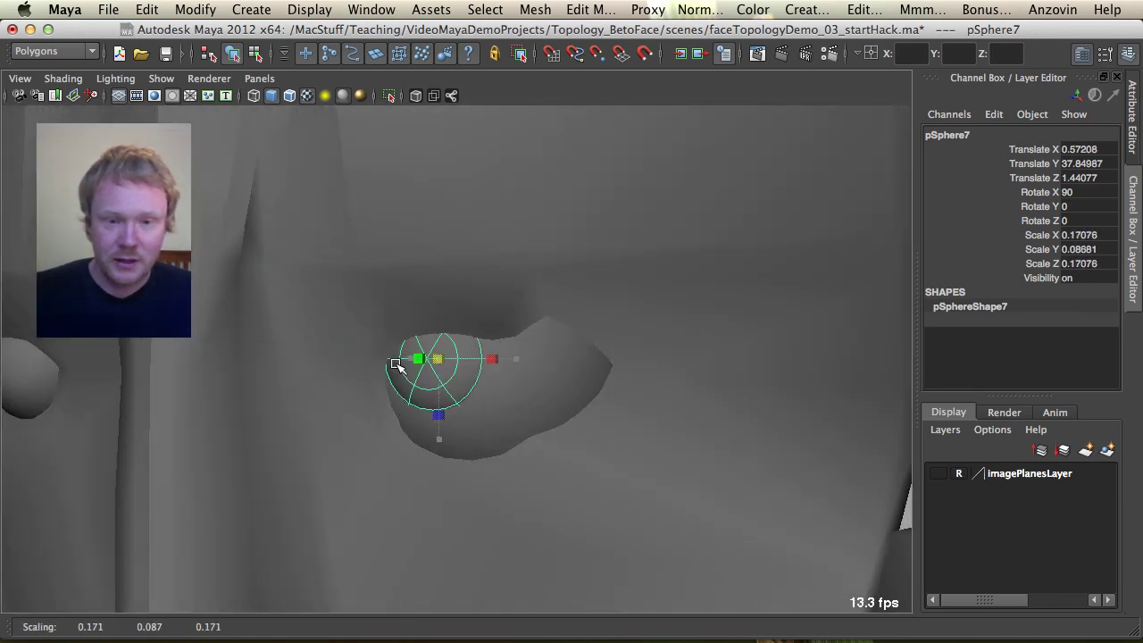
# Assign a new Lambert material to the enlarged eyeball, switch its type to Blinn and make its colour white.
pyautogui.click(552, 385)
pyautogui.keyDown('alt'); pyautogui.moveTo(552, 384); pyautogui.dragTo(485, 384); pyautogui.keyUp('alt')
pyautogui.keyDown('alt'); pyautogui.moveTo(485, 384); pyautogui.dragTo(382, 368, button='right'); pyautogui.keyUp('alt')
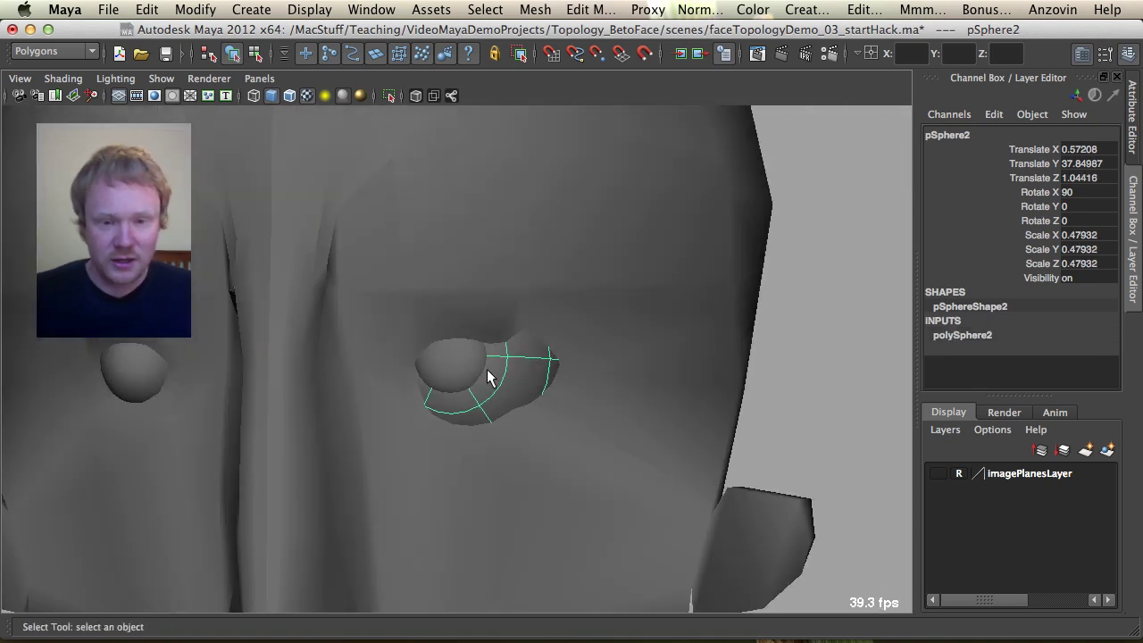
pyautogui.moveTo(506, 301); pyautogui.dragTo(539, 561, button='right')
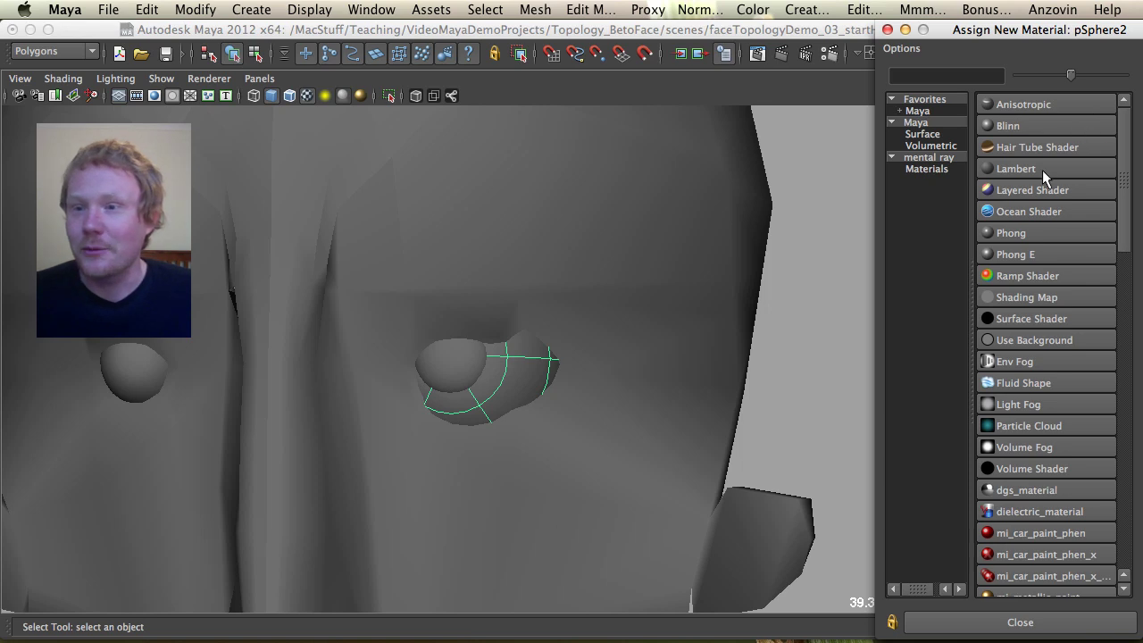
pyautogui.click(1016, 168)
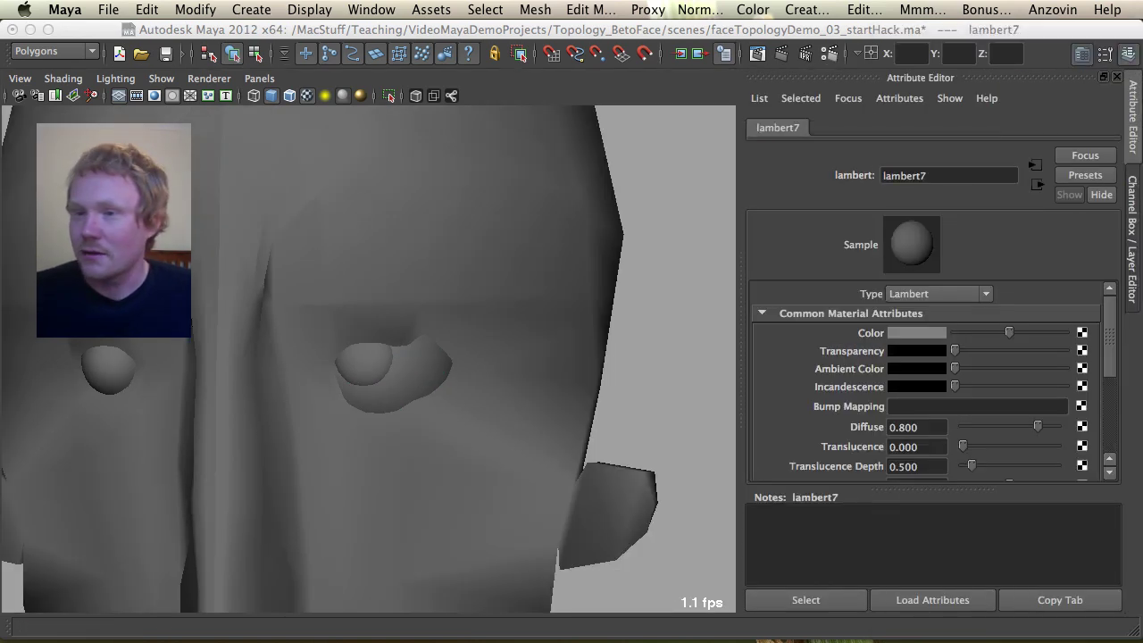
pyautogui.click(960, 294)
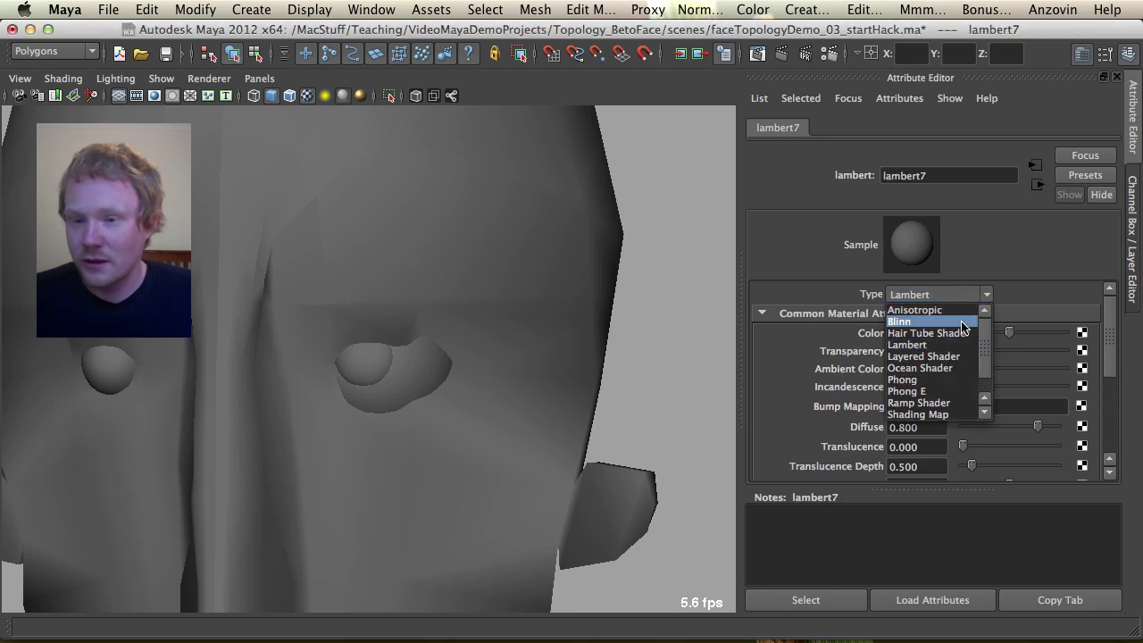
pyautogui.click(962, 321)
pyautogui.moveTo(1008, 330); pyautogui.dragTo(1057, 337)
# Assign a new Blinn material to the iris and set its colour to black.
pyautogui.click(368, 364)
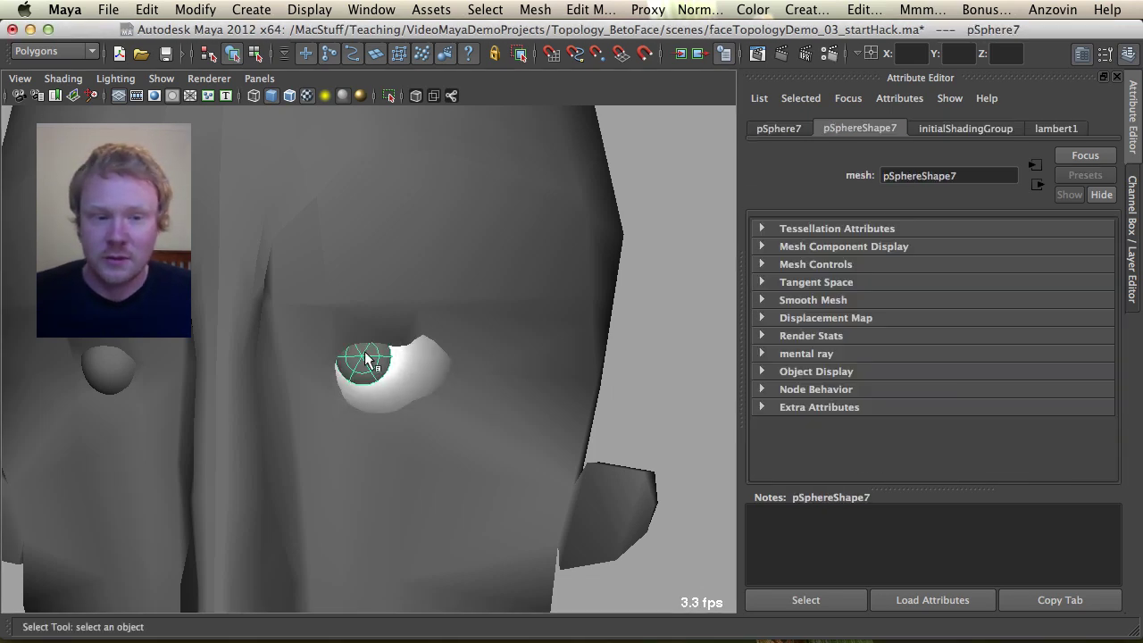
pyautogui.moveTo(364, 351); pyautogui.dragTo(406, 560, button='right')
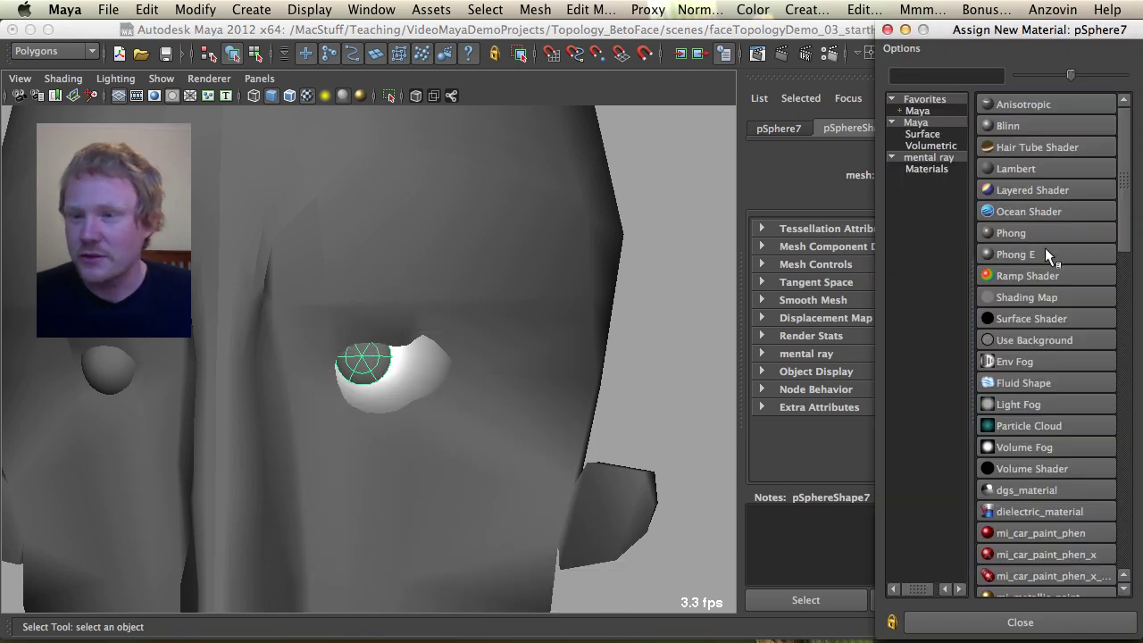
pyautogui.click(1027, 130)
pyautogui.moveTo(1016, 334); pyautogui.dragTo(892, 324)
pyautogui.keyDown('alt'); pyautogui.moveTo(490, 324); pyautogui.dragTo(385, 356); pyautogui.keyUp('alt')
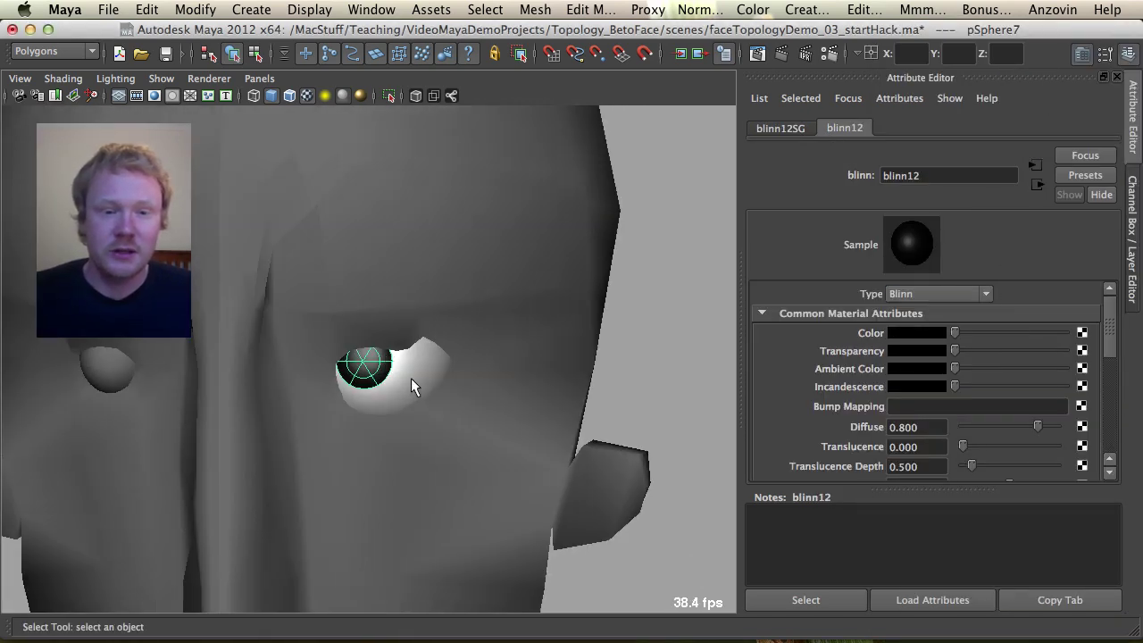
# Increase the Subdivisions Axis and Subdivisions Height of the white eyeball sphere so it becomes rounder.
pyautogui.click(411, 375)
pyautogui.click(368, 359)
pyautogui.click(429, 374)
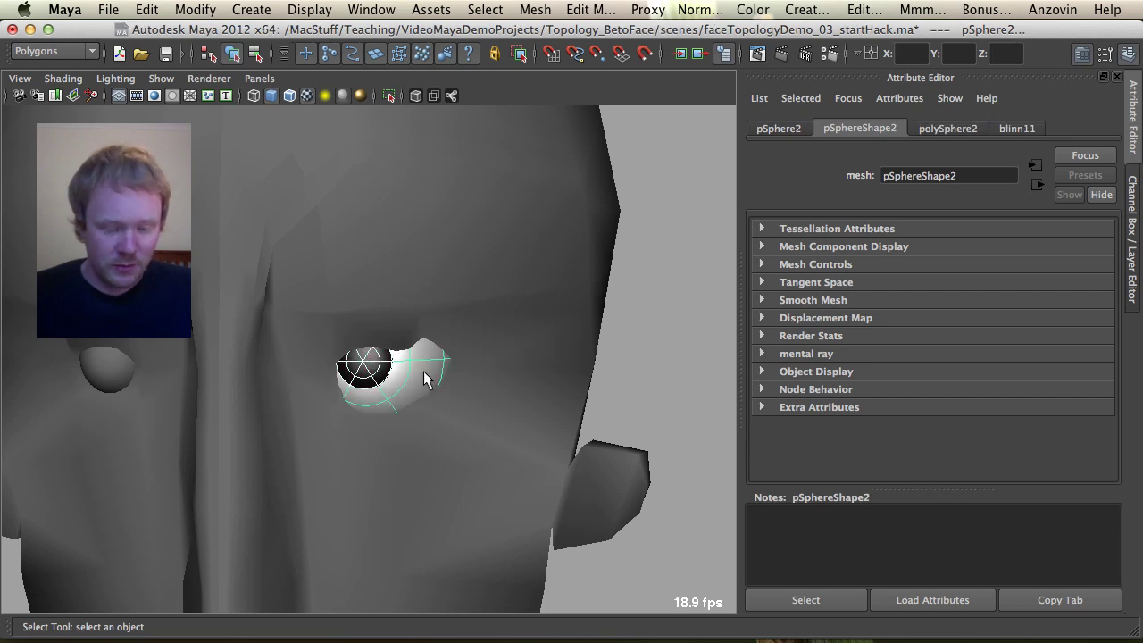
pyautogui.press('e')
pyautogui.moveTo(408, 357); pyautogui.dragTo(393, 328)
pyautogui.press('4')
pyautogui.keyDown('alt'); pyautogui.moveTo(518, 352); pyautogui.dragTo(242, 306); pyautogui.keyUp('alt')
pyautogui.keyDown('alt'); pyautogui.moveTo(242, 306); pyautogui.dragTo(539, 350, button='right'); pyautogui.keyUp('alt')
pyautogui.click(439, 348)
pyautogui.click(458, 323)
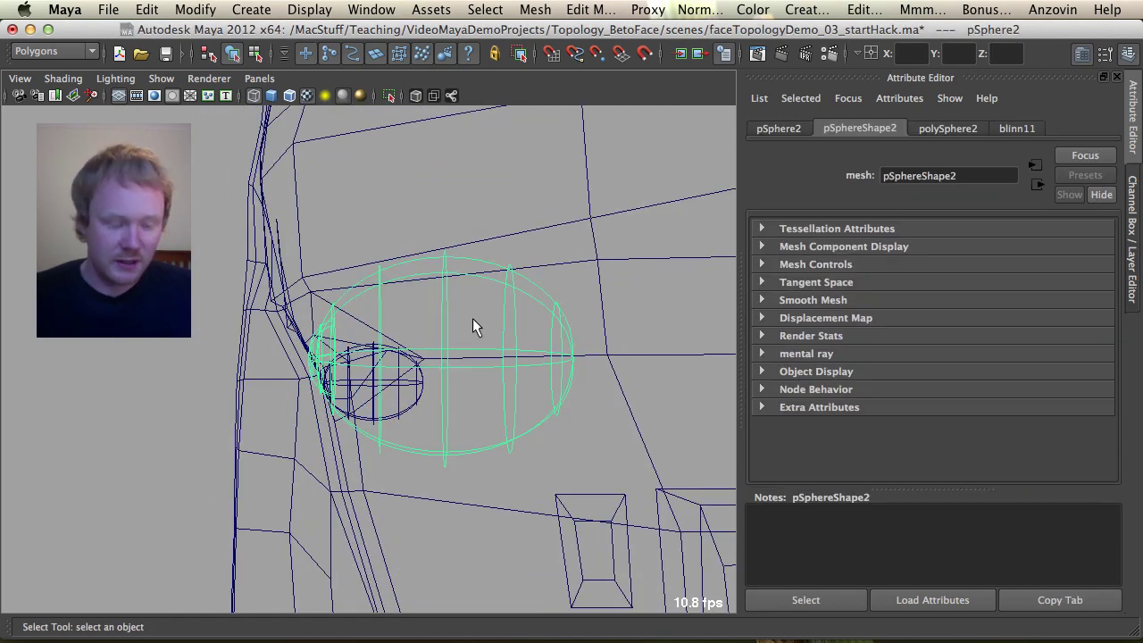
pyautogui.hotkey('ctrl', 'a')
pyautogui.click(980, 345)
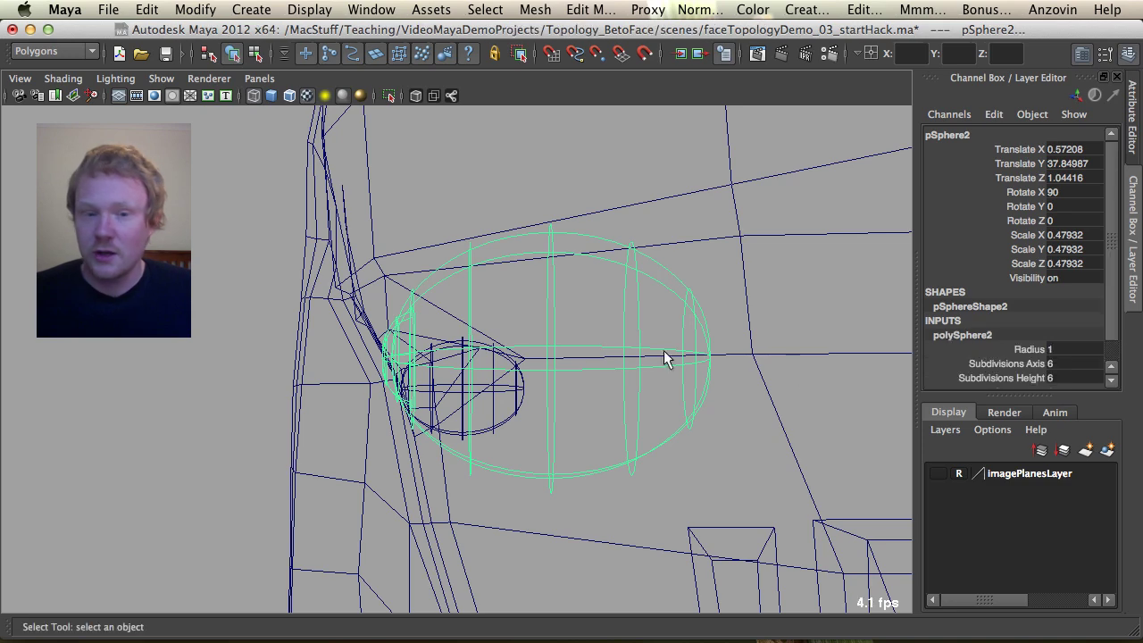
pyautogui.keyDown('alt'); pyautogui.moveTo(635, 355); pyautogui.dragTo(601, 368); pyautogui.keyUp('alt')
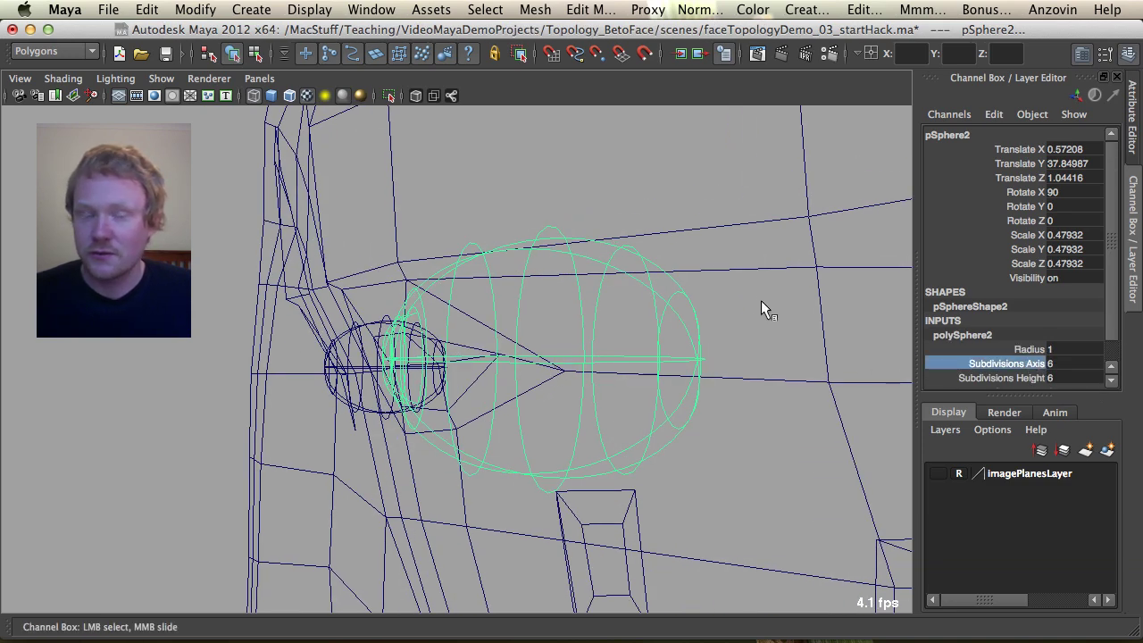
pyautogui.keyDown('alt'); pyautogui.moveTo(760, 296); pyautogui.dragTo(533, 396); pyautogui.keyUp('alt')
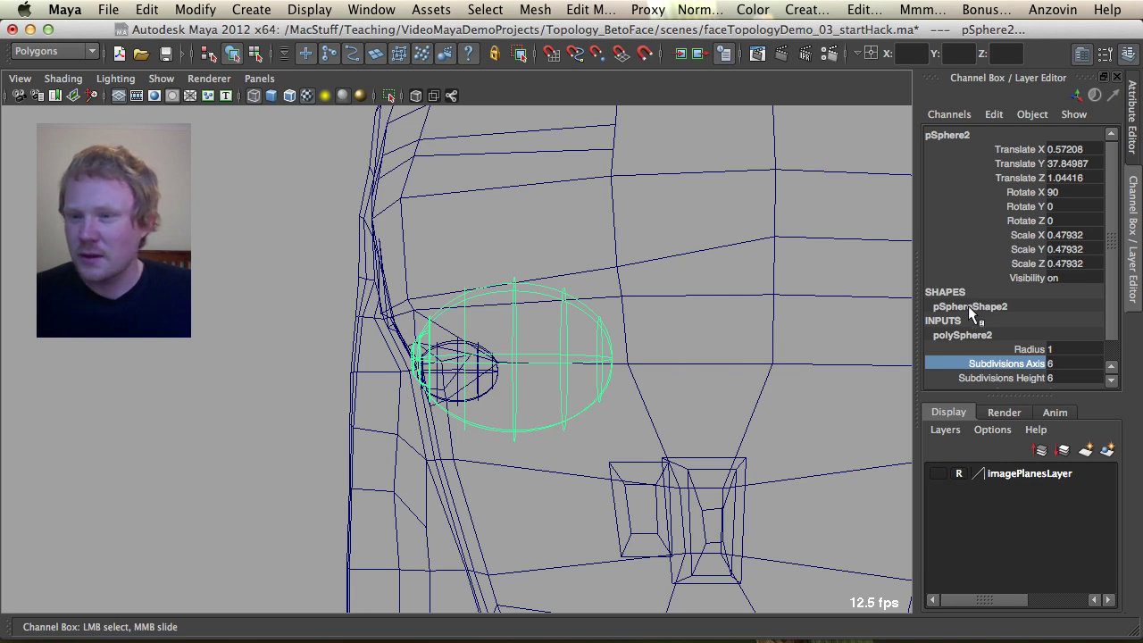
pyautogui.scroll(-2, 1112, 310)
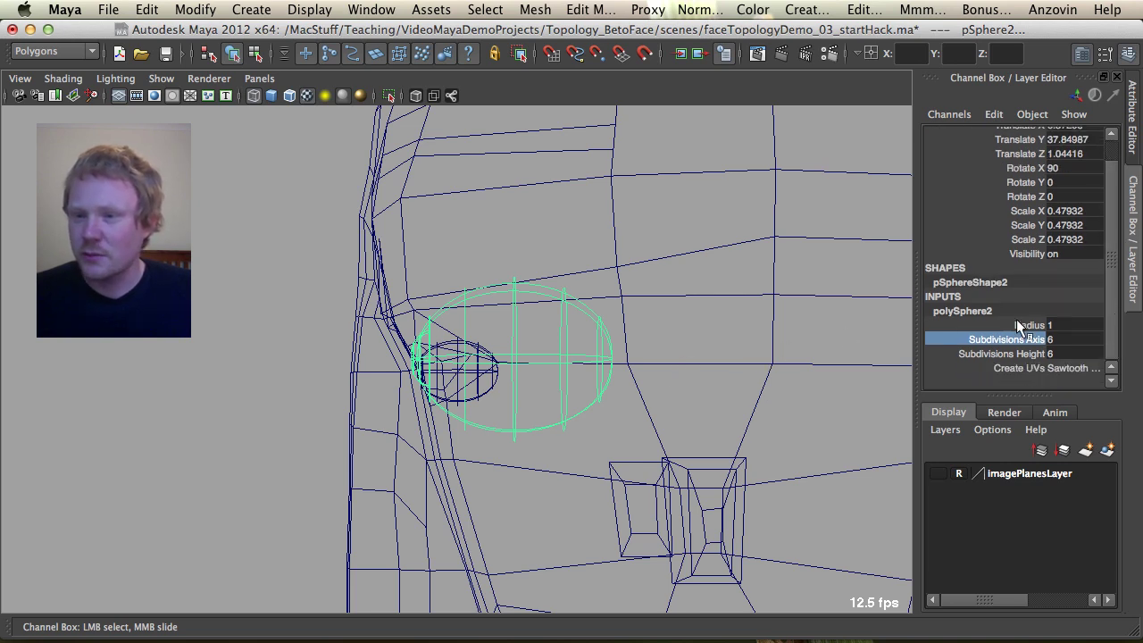
pyautogui.moveTo(635, 303); pyautogui.dragTo(652, 303, button='middle')
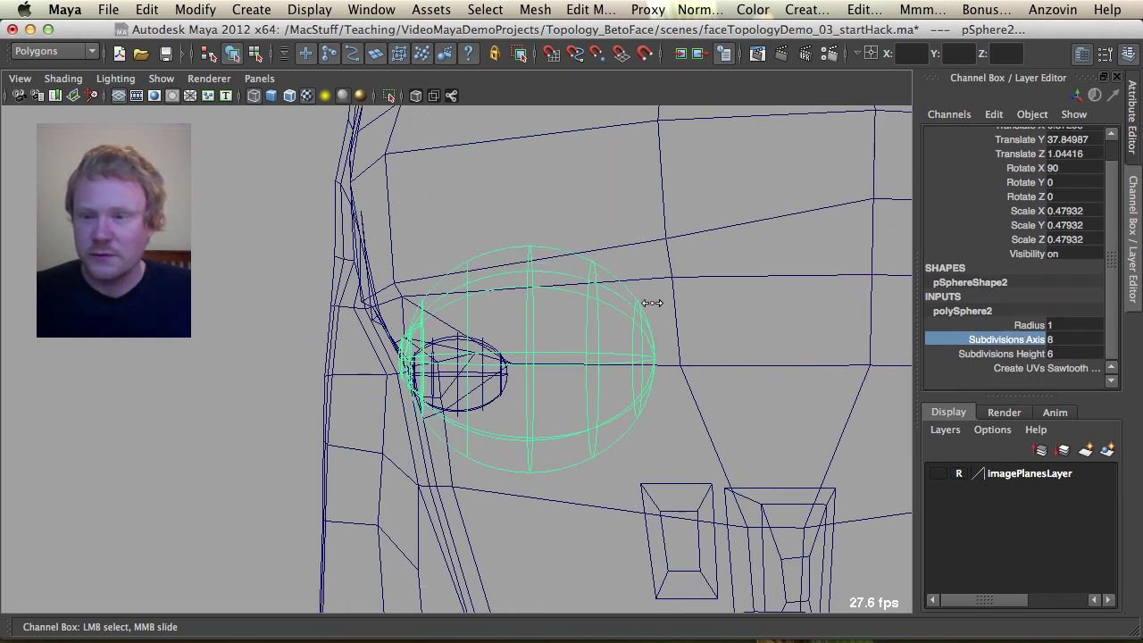
pyautogui.click(1027, 355)
pyautogui.moveTo(704, 357); pyautogui.dragTo(753, 352, button='middle')
# Delete the old small eyeball on the opposite side of the face.
pyautogui.moveTo(753, 352)
pyautogui.keyDown('alt'); pyautogui.mouseDown()
pyautogui.moveTo(619, 345)
pyautogui.moveTo(630, 345)
pyautogui.moveTo(463, 377)
pyautogui.moveTo(542, 391)
pyautogui.moveTo(379, 371)
pyautogui.moveTo(492, 357)
pyautogui.moveTo(535, 331)
pyautogui.moveTo(510, 415)
pyautogui.moveTo(494, 375)
pyautogui.moveTo(515, 381)
pyautogui.moveTo(494, 379)
pyautogui.mouseUp(); pyautogui.keyUp('alt')
pyautogui.press('5')
pyautogui.click(411, 379)
pyautogui.press('w')
pyautogui.click(509, 387)
pyautogui.press('4')
pyautogui.click(274, 344)
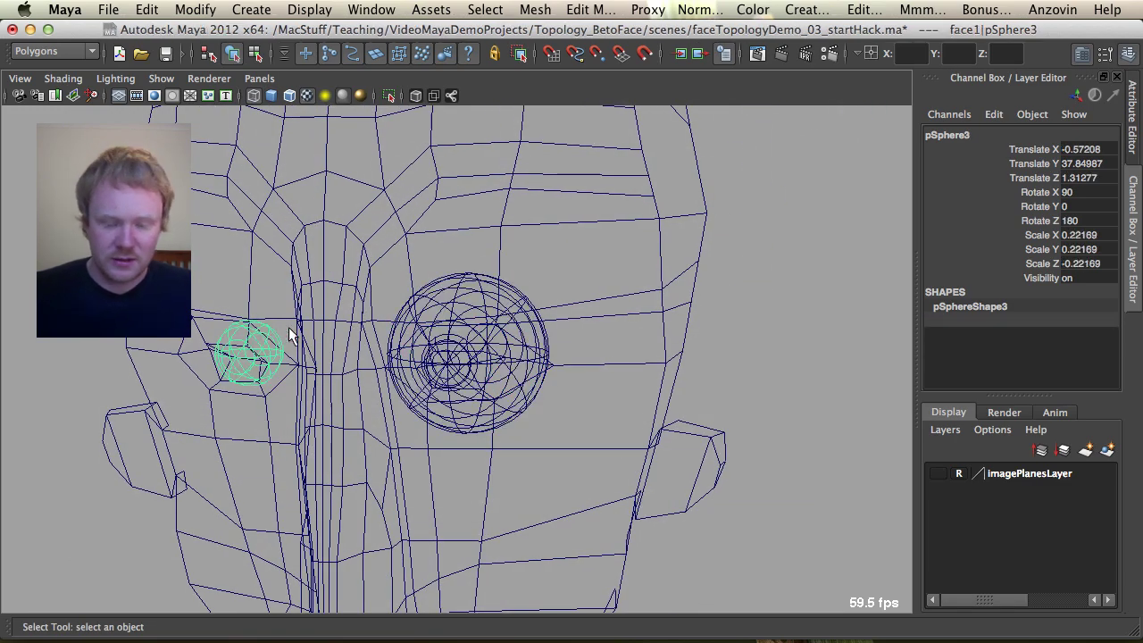
pyautogui.press('Delete')
pyautogui.keyDown('alt'); pyautogui.moveTo(290, 335); pyautogui.dragTo(340, 312); pyautogui.keyUp('alt')
pyautogui.press('5')
# Move and slightly enlarge the new eye, placing its eyeball at Translate 0.733, 37.878, 0.880 with a uniform scale of about 0.490.
pyautogui.press('4')
pyautogui.click(509, 387)
pyautogui.press('w')
pyautogui.moveTo(483, 351)
pyautogui.keyDown('alt'); pyautogui.mouseDown()
pyautogui.moveTo(502, 346)
pyautogui.moveTo(402, 327)
pyautogui.moveTo(270, 329)
pyautogui.moveTo(396, 349)
pyautogui.moveTo(509, 343)
pyautogui.mouseUp(); pyautogui.keyUp('alt')
pyautogui.press('5')
pyautogui.keyDown('alt'); pyautogui.moveTo(589, 375); pyautogui.dragTo(596, 375); pyautogui.keyUp('alt')
pyautogui.press('r')
pyautogui.moveTo(507, 355); pyautogui.dragTo(511, 352)
pyautogui.press('w')
pyautogui.keyDown('alt'); pyautogui.moveTo(604, 357); pyautogui.dragTo(527, 327); pyautogui.keyUp('alt')
pyautogui.press('4')
pyautogui.press('5')
pyautogui.press('4')
# Add the eyeball and iris to a new display layer, layer1, and set the layer to Reference.
pyautogui.click(430, 320)
pyautogui.keyDown('alt'); pyautogui.moveTo(430, 320); pyautogui.dragTo(476, 335, button='right'); pyautogui.keyUp('alt')
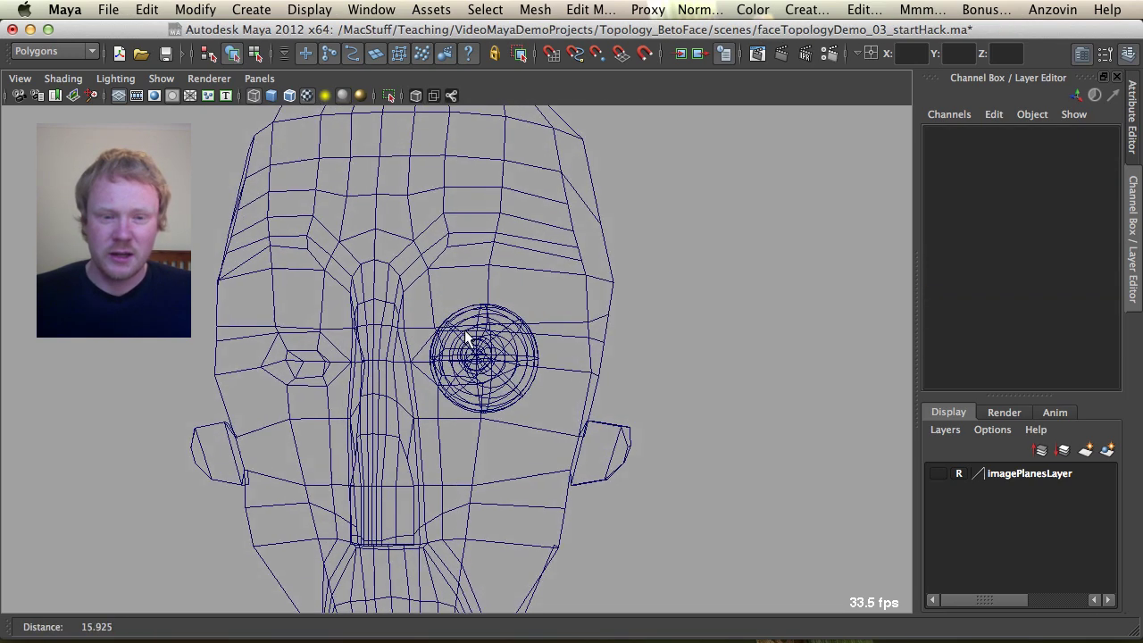
pyautogui.click(464, 271)
pyautogui.scroll(2, 536, 308)
pyautogui.click(527, 308)
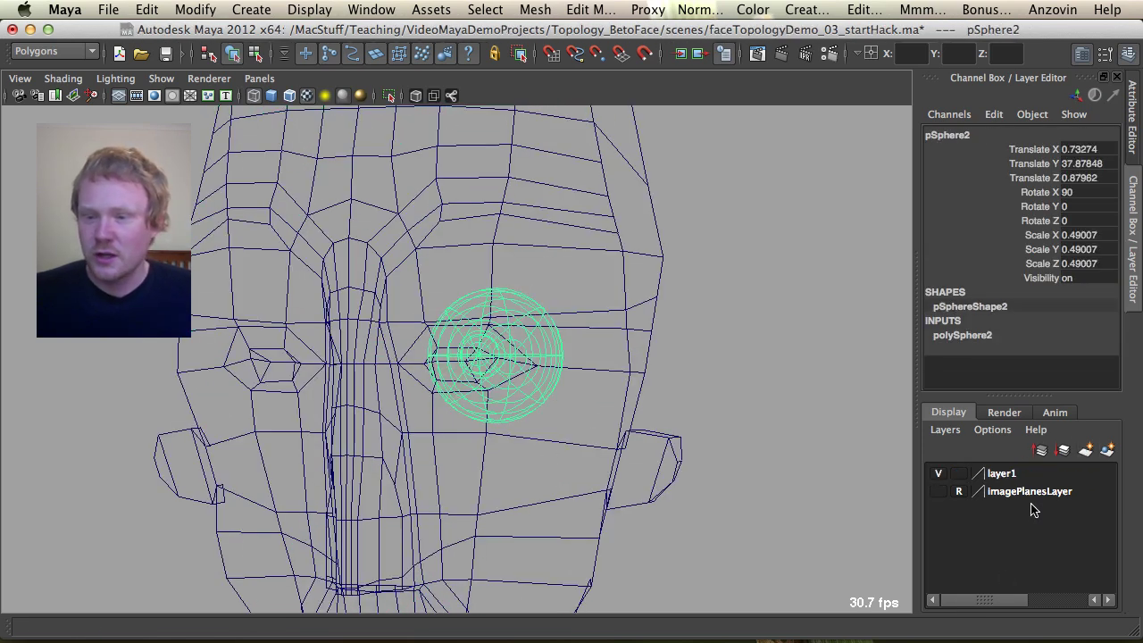
pyautogui.rightClick(1014, 473)
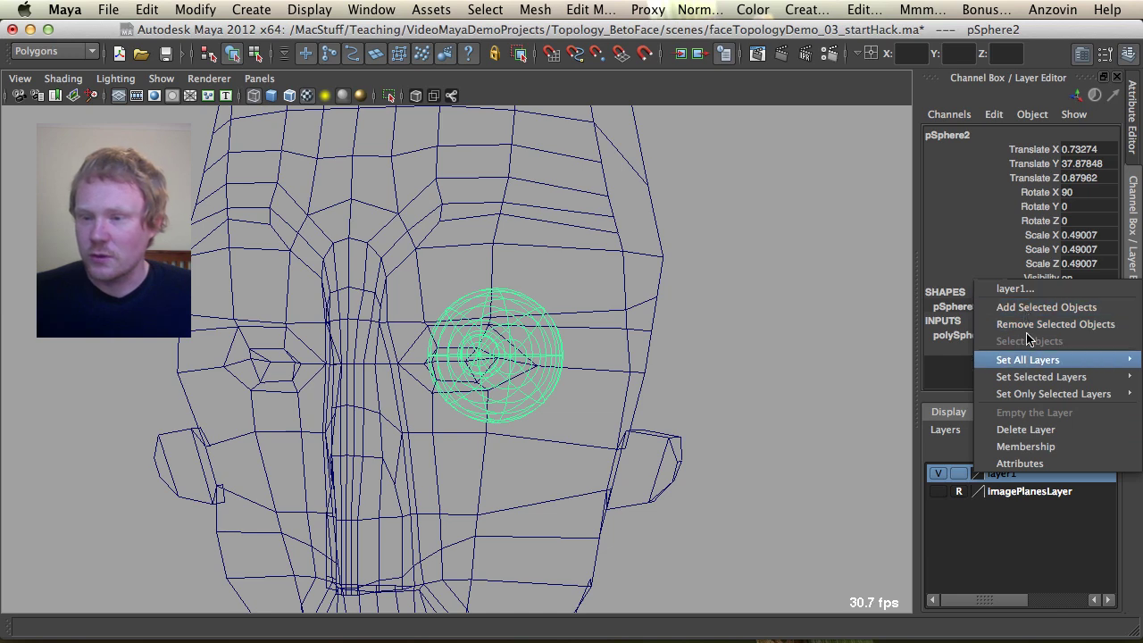
pyautogui.moveTo(1018, 360)
pyautogui.click(1040, 307)
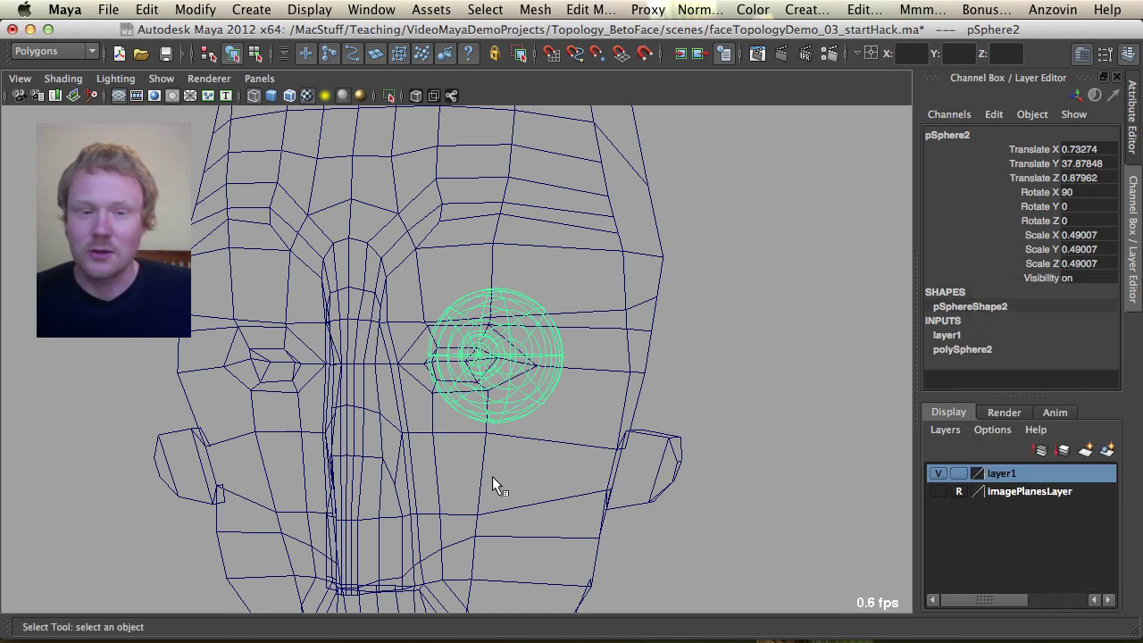
pyautogui.keyDown('alt'); pyautogui.moveTo(492, 470); pyautogui.dragTo(521, 444); pyautogui.keyUp('alt')
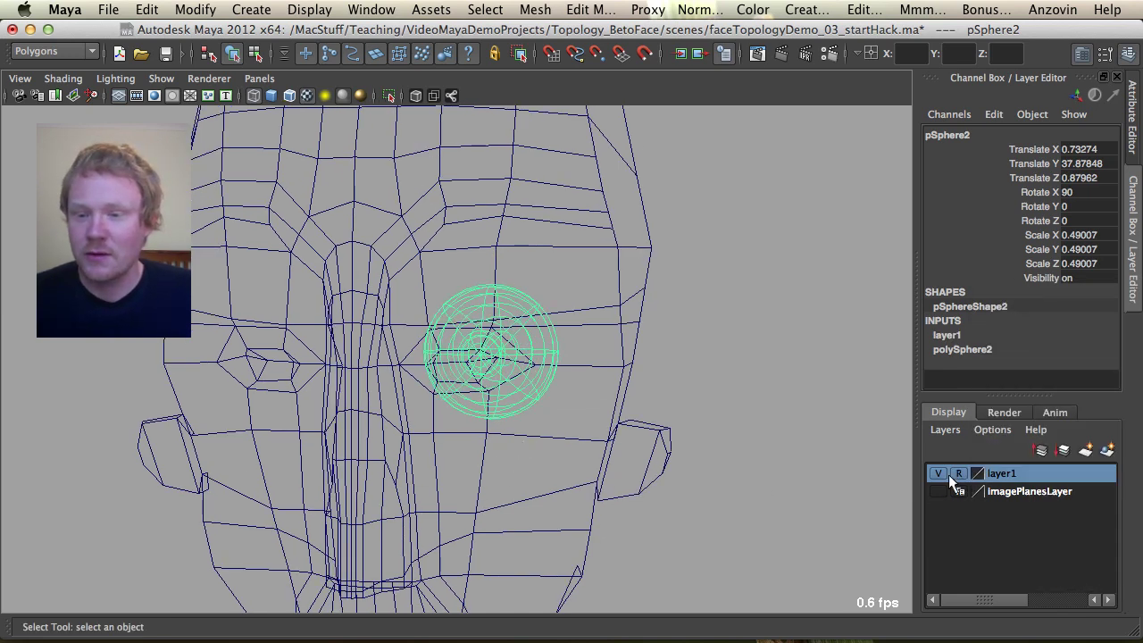
pyautogui.click(768, 419)
# Select the eye socket faces on the head, grow the selection by one ring, and move them outward to line up with the new eyeball.
pyautogui.click(574, 350)
pyautogui.press('5')
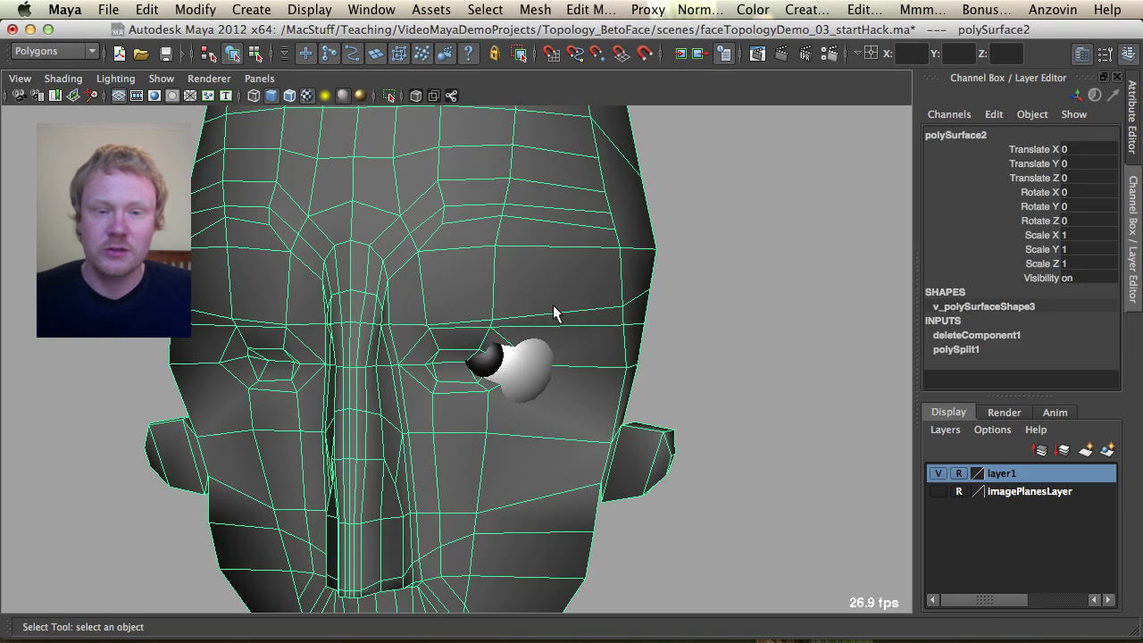
pyautogui.press('F8')
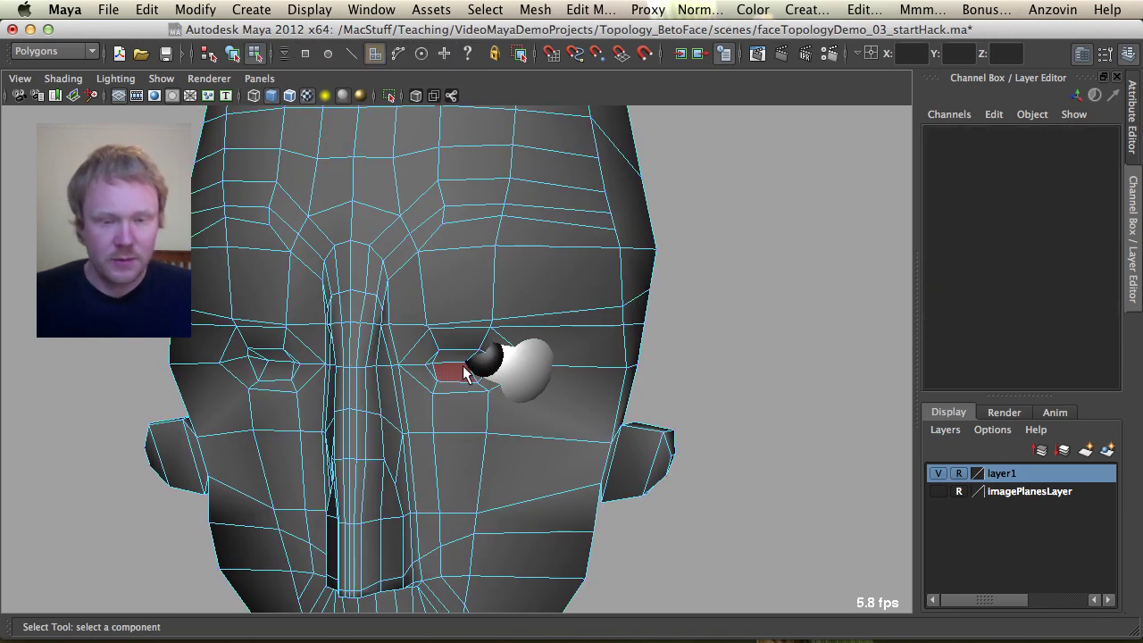
pyautogui.click(463, 373)
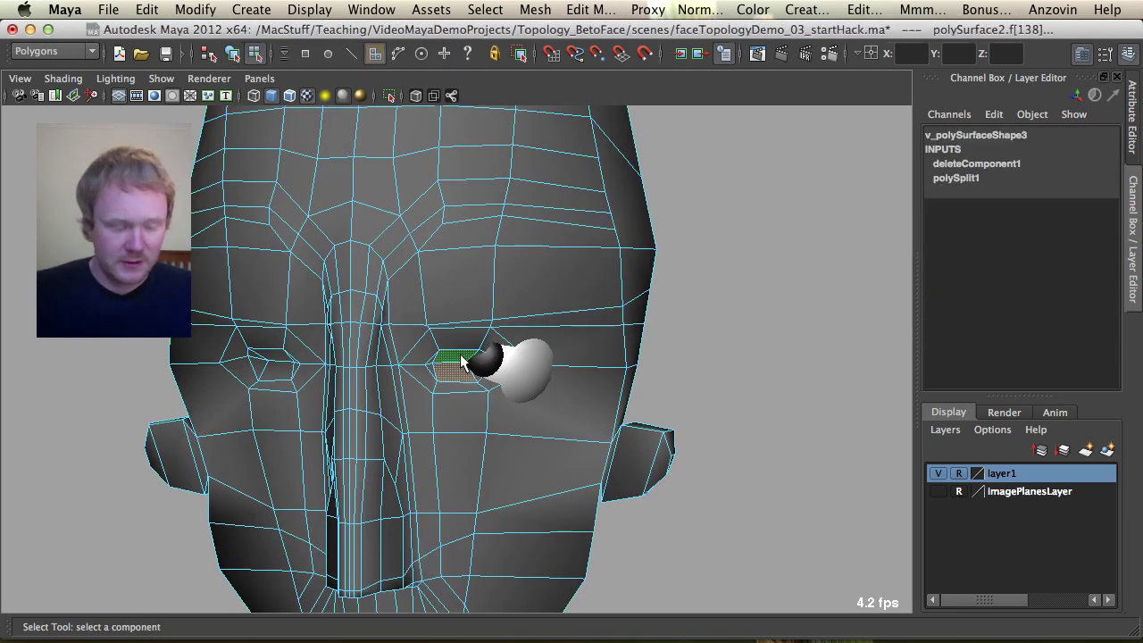
pyautogui.press('b')
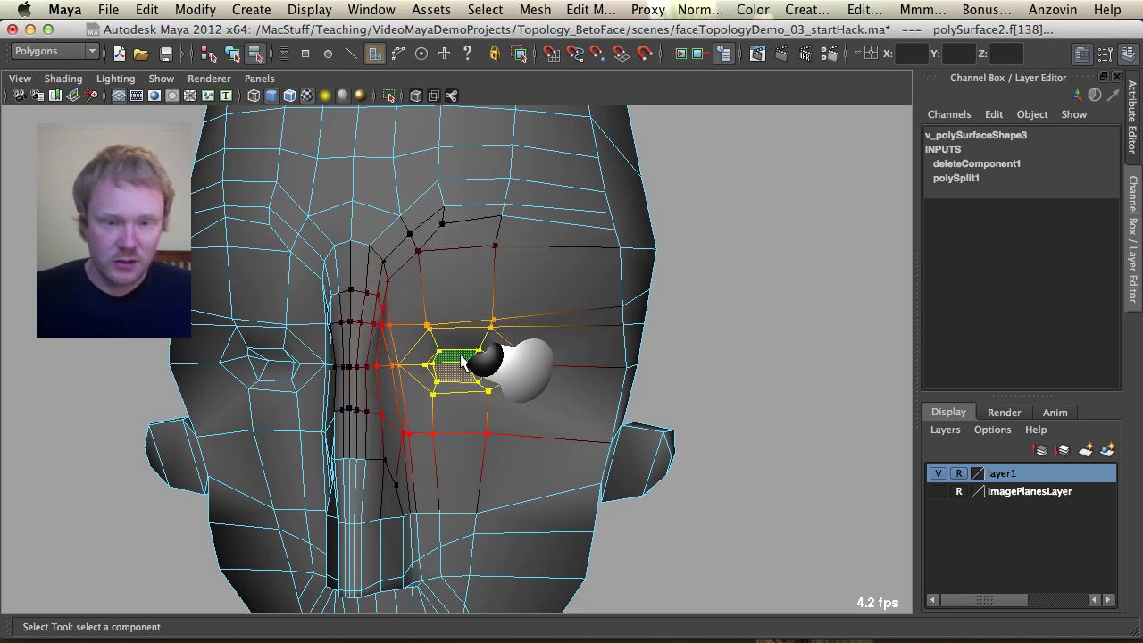
pyautogui.keyDown('alt'); pyautogui.moveTo(461, 356); pyautogui.dragTo(457, 349); pyautogui.keyUp('alt')
pyautogui.keyDown('alt'); pyautogui.moveTo(457, 349); pyautogui.dragTo(529, 358, button='right'); pyautogui.keyUp('alt')
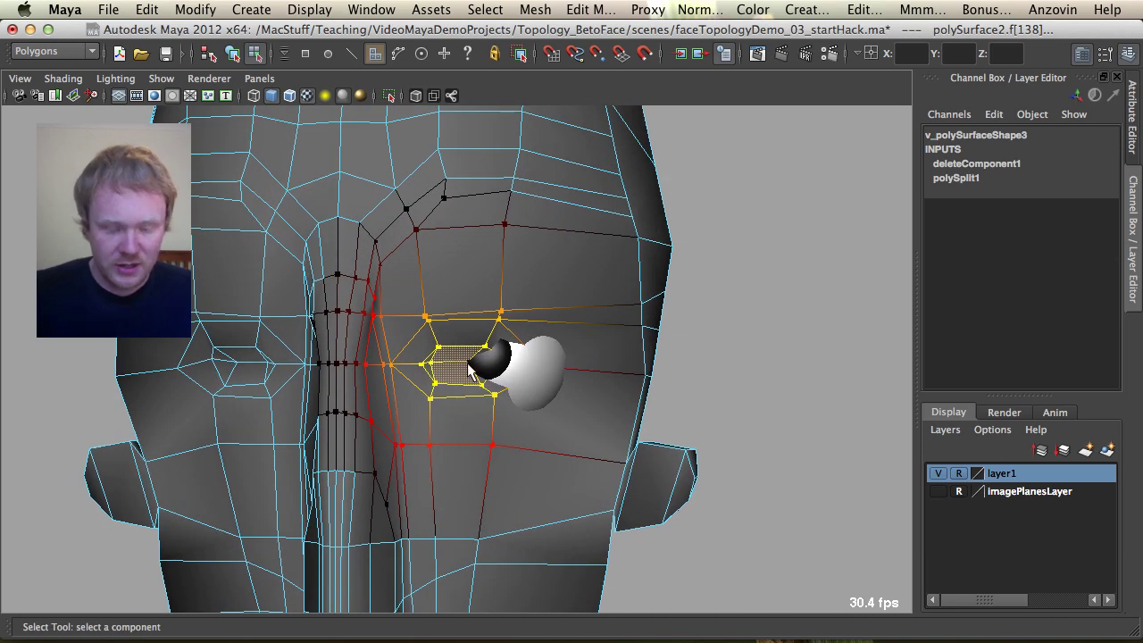
pyautogui.press('b')
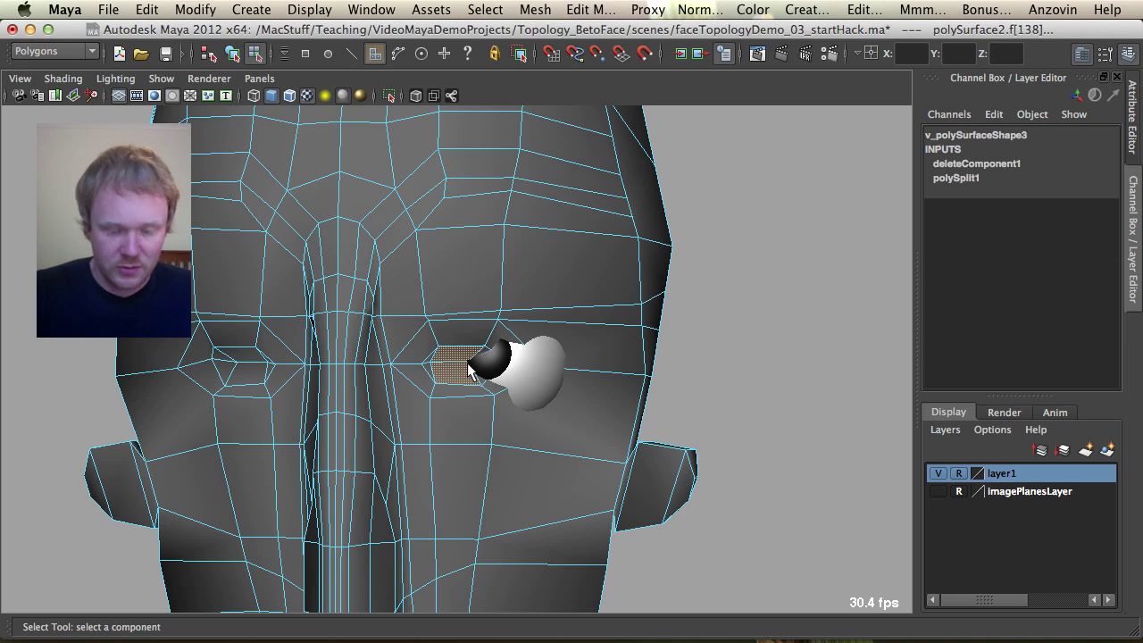
pyautogui.hotkey('shift', '.')
pyautogui.press('w')
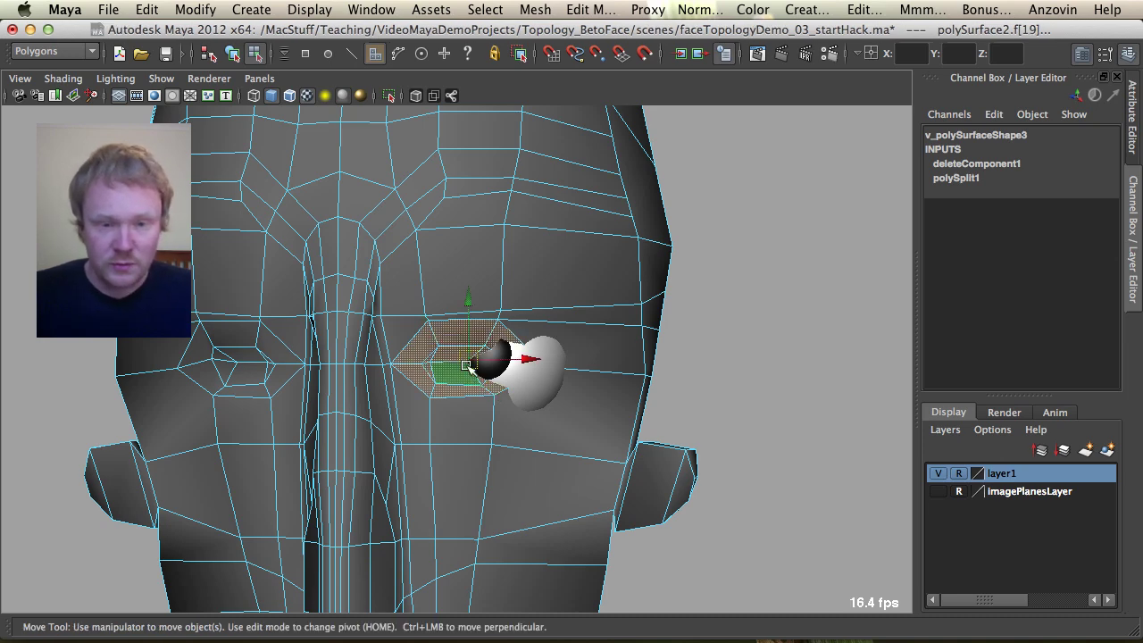
pyautogui.moveTo(468, 362); pyautogui.dragTo(327, 360)
pyautogui.moveTo(434, 362); pyautogui.dragTo(654, 380)
# Move the head's brow vertices above the new eye down and back to form the upper edge of the socket.
pyautogui.press('F9')
pyautogui.click(421, 313)
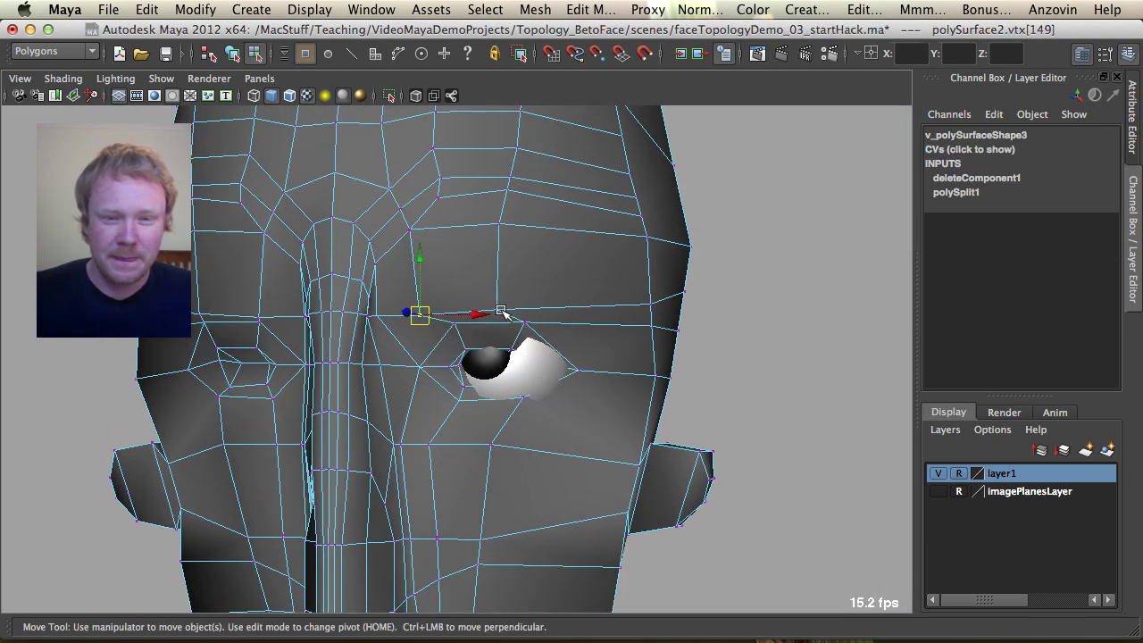
pyautogui.keyDown('alt'); pyautogui.moveTo(500, 311); pyautogui.dragTo(375, 316); pyautogui.keyUp('alt')
pyautogui.click(406, 229)
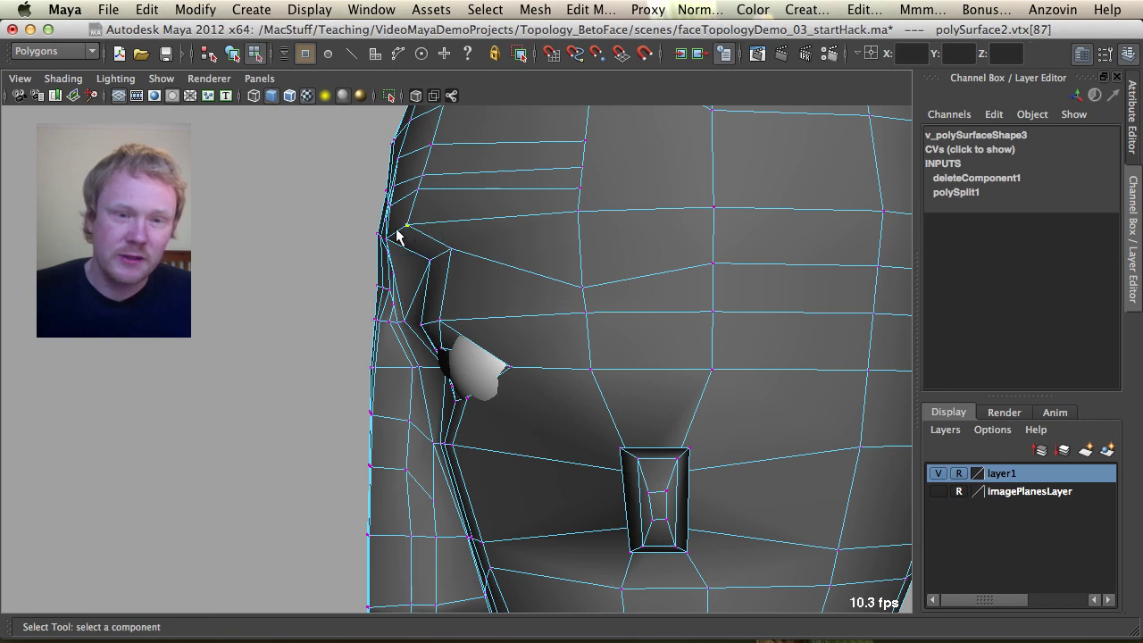
pyautogui.press('w')
pyautogui.moveTo(401, 233); pyautogui.dragTo(480, 282)
# Shift the vertices beside the upper nose bridge sideways toward the inner corner of the eye.
pyautogui.click(377, 314)
pyautogui.moveTo(400, 357); pyautogui.dragTo(428, 357, button='middle')
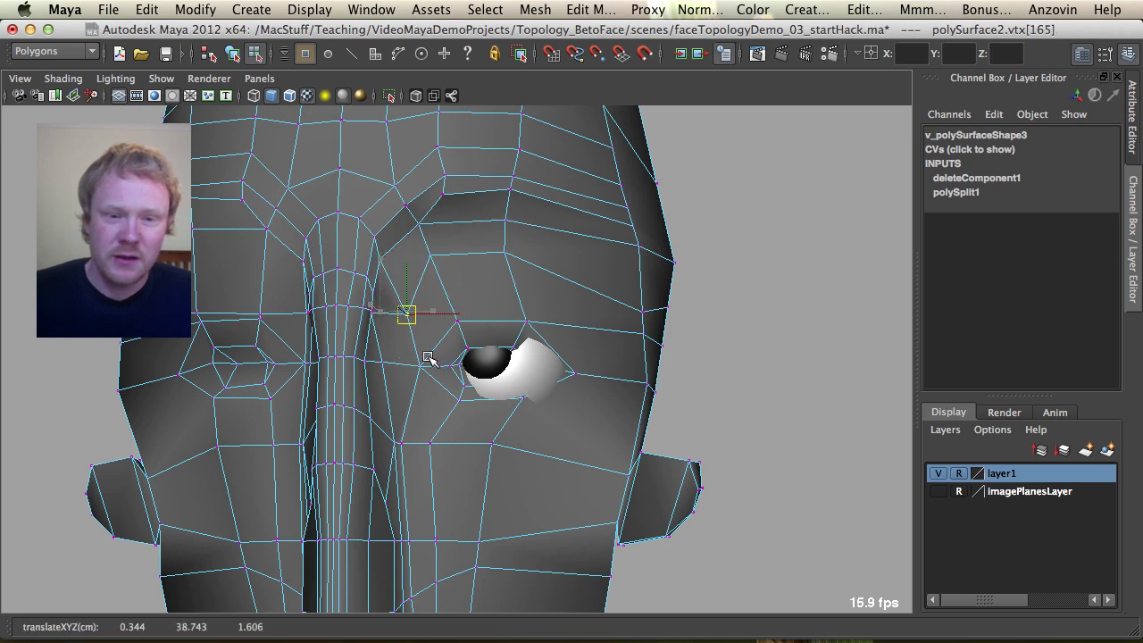
pyautogui.keyDown('shift'); pyautogui.click(370, 312); pyautogui.keyUp('shift')
pyautogui.press('w')
pyautogui.moveTo(395, 334); pyautogui.dragTo(395, 334, button='middle')
# Move the vertices on the side of the nose at eye level outward toward the eye.
pyautogui.click(362, 359)
pyautogui.press('q')
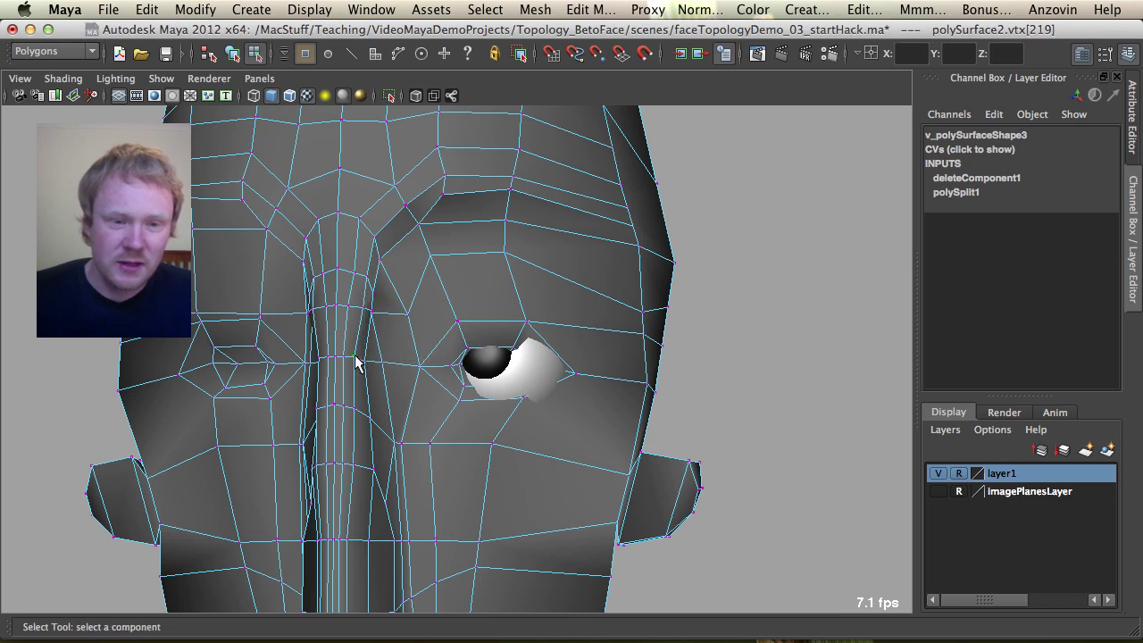
pyautogui.keyDown('shift'); pyautogui.click(386, 371); pyautogui.keyUp('shift')
pyautogui.press('w')
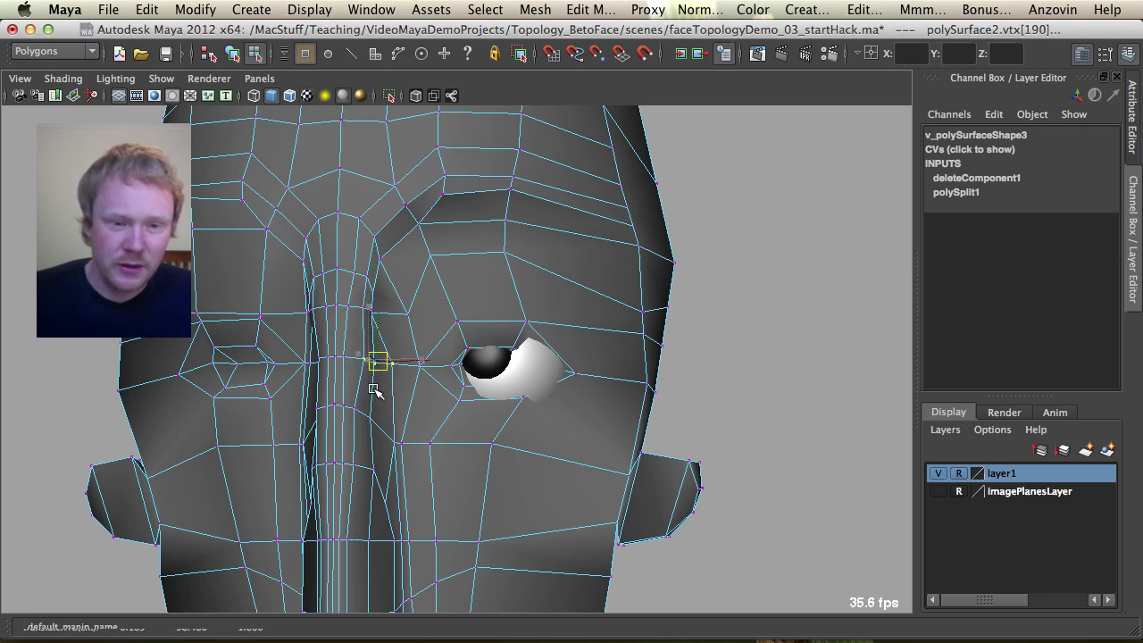